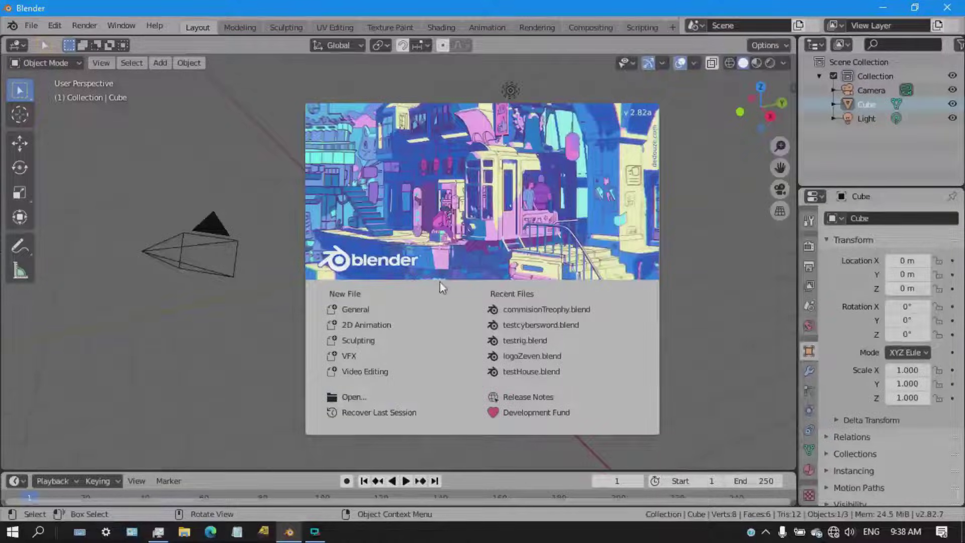
Step: Dismiss the start-up splash and delete all the default objects from the scene
{"action": "left_click", "coordinate": [436, 312]}
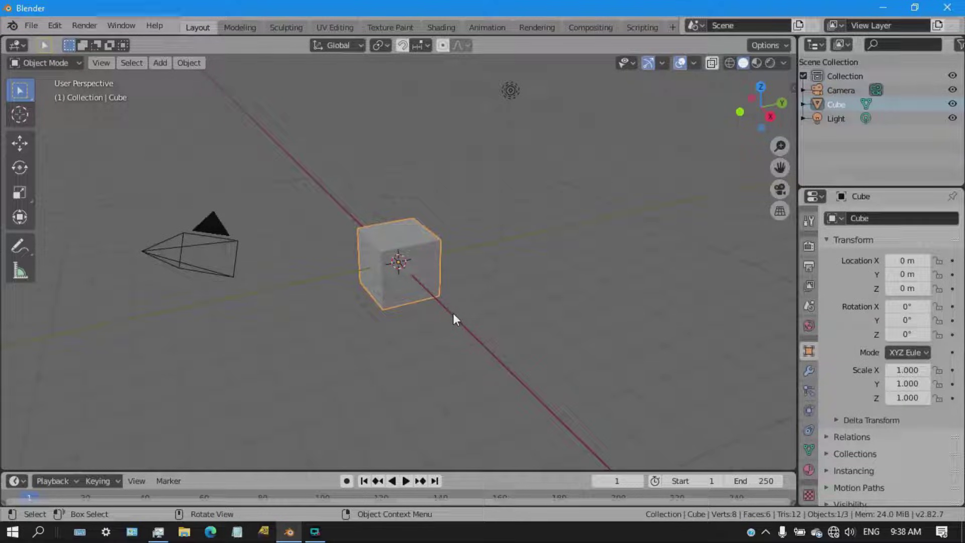
{"action": "mouse_move", "coordinate": [453, 314]}
{"action": "middle_mouse_down"}
{"action": "mouse_move", "coordinate": [513, 261]}
{"action": "mouse_move", "coordinate": [471, 318]}
{"action": "middle_mouse_up"}
{"action": "key", "text": "a"}
{"action": "key", "text": "x"}
{"action": "left_click", "coordinate": [472, 318]}
Step: Add a mesh plane at the scene origin
{"action": "left_click", "coordinate": [160, 63]}
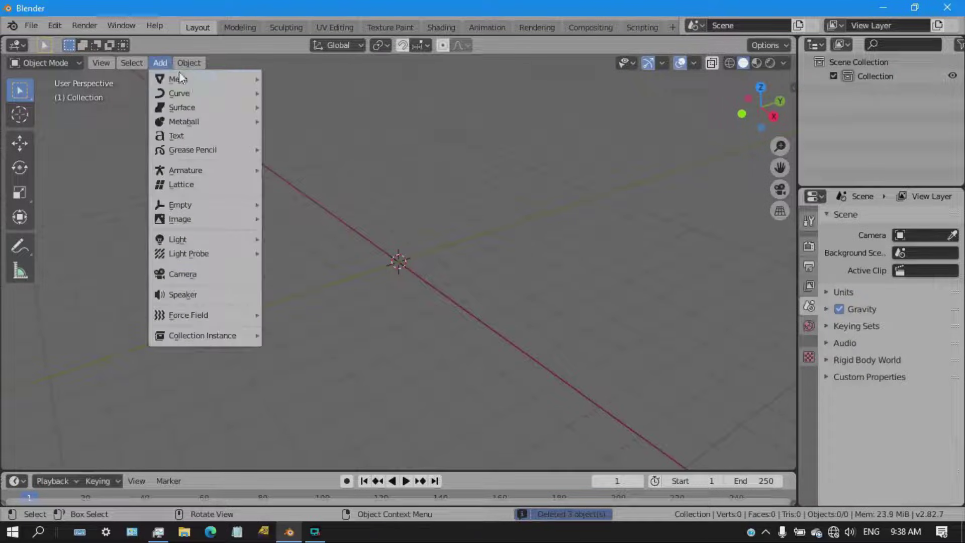
{"action": "mouse_move", "coordinate": [241, 79]}
{"action": "left_click", "coordinate": [275, 79]}
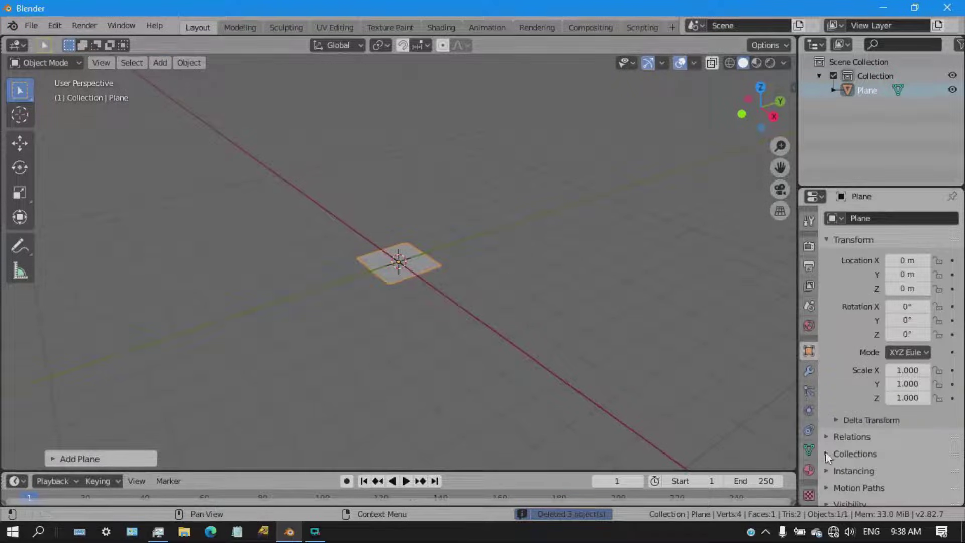
Step: Give the plane a new material whose base color is an Image Texture using the school logo image from the Downloads folder
{"action": "left_click", "coordinate": [808, 470]}
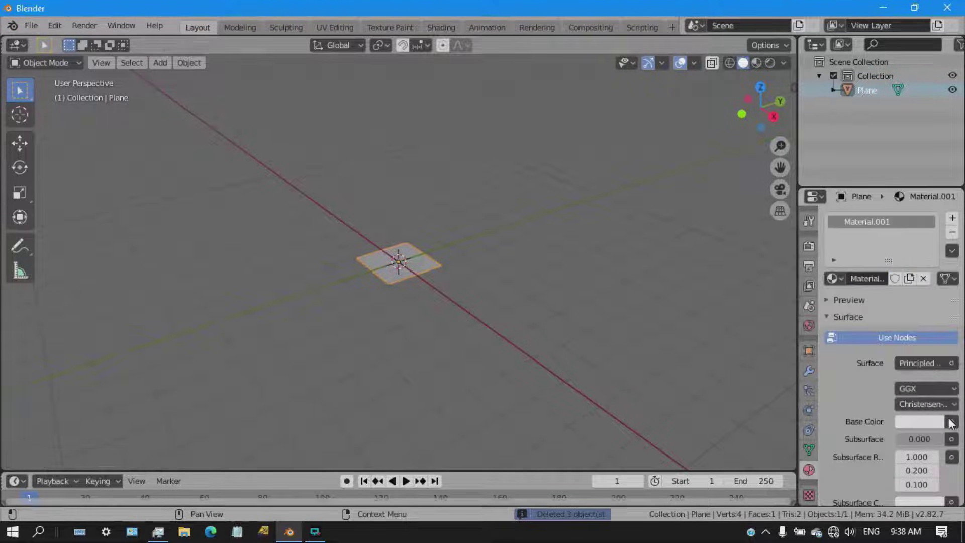
{"action": "left_click", "coordinate": [950, 423]}
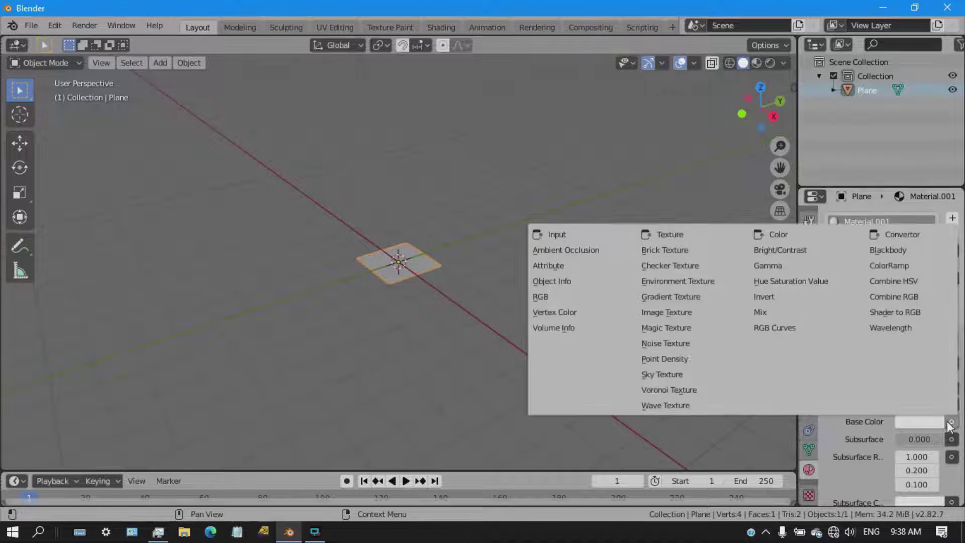
{"action": "left_click", "coordinate": [683, 312]}
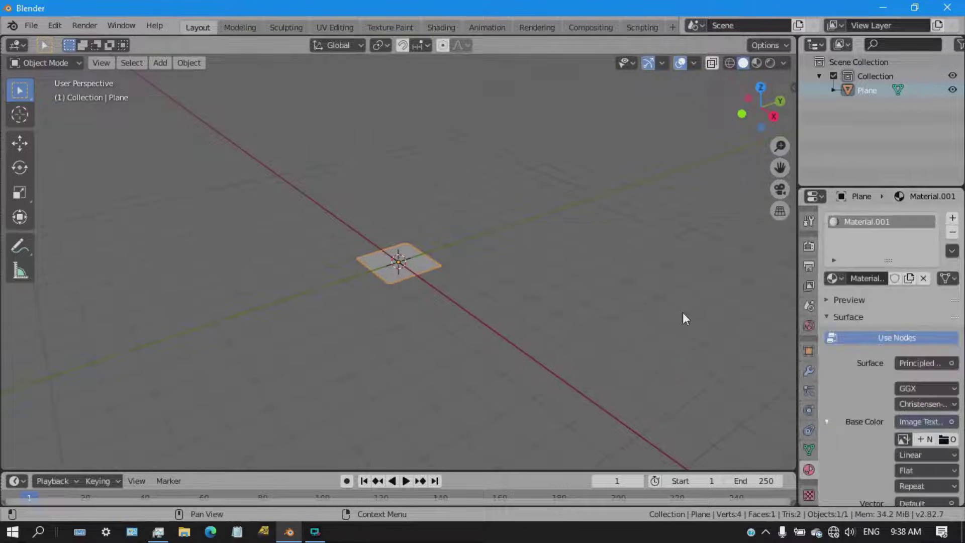
{"action": "left_click", "coordinate": [956, 440]}
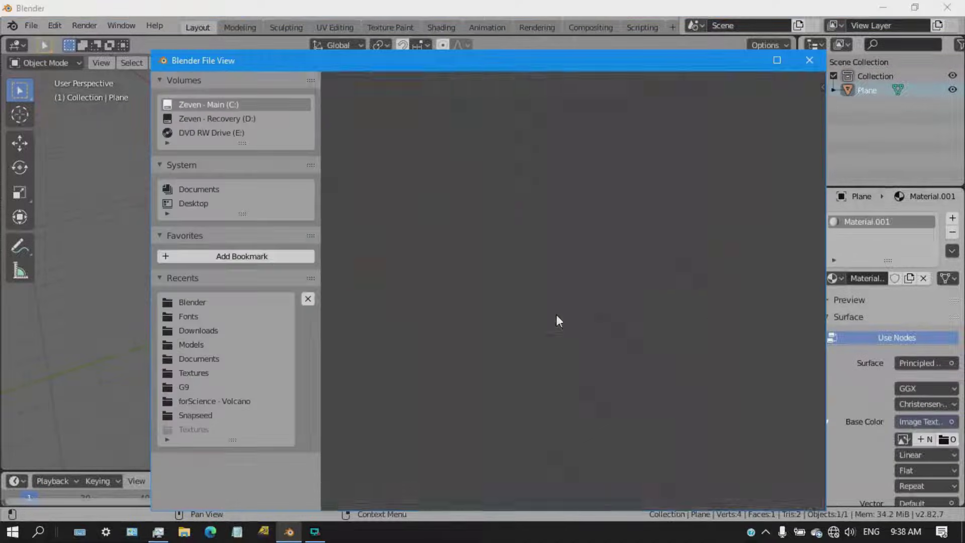
{"action": "left_click", "coordinate": [199, 330]}
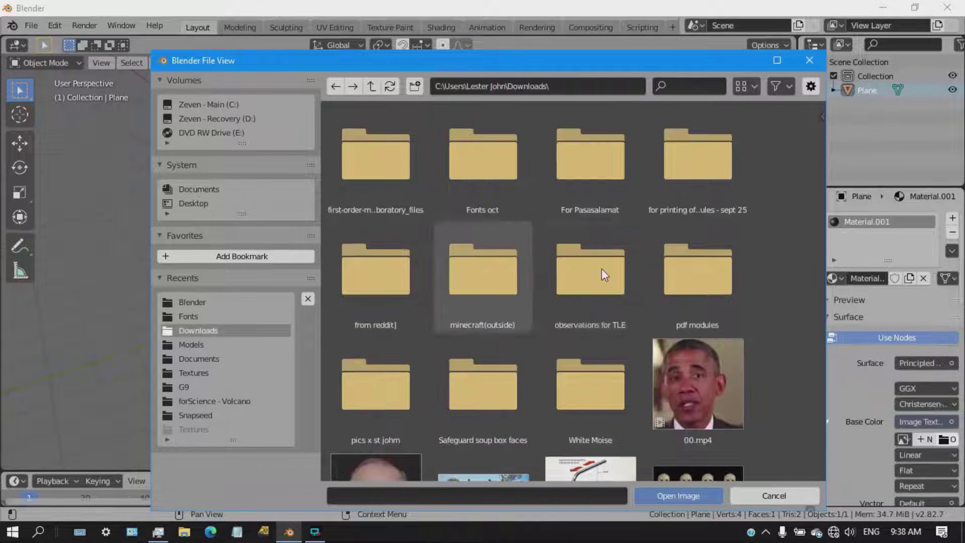
{"action": "scroll", "coordinate": [601, 268], "scroll_direction": "down", "scroll_amount": 5}
{"action": "scroll", "coordinate": [603, 274], "scroll_direction": "down", "scroll_amount": 10}
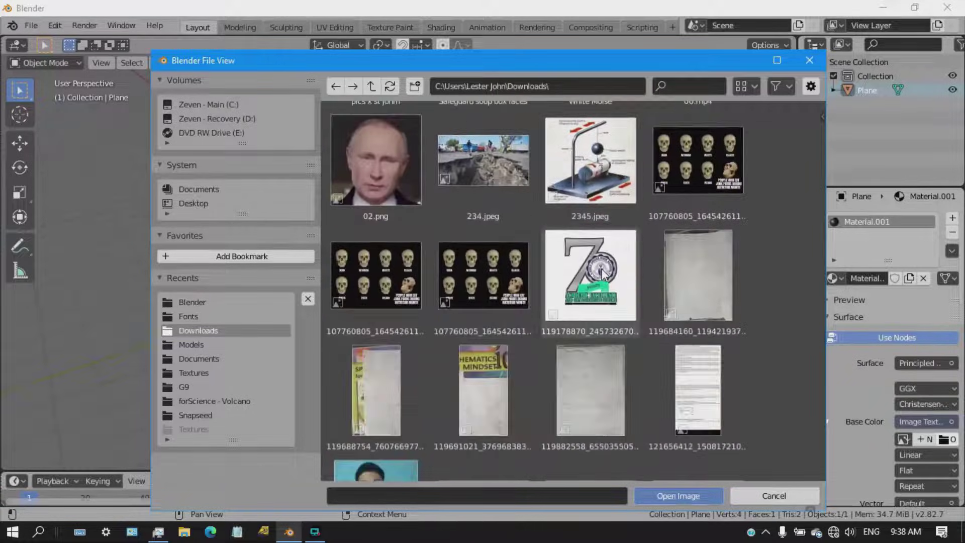
{"action": "double_click", "coordinate": [605, 346]}
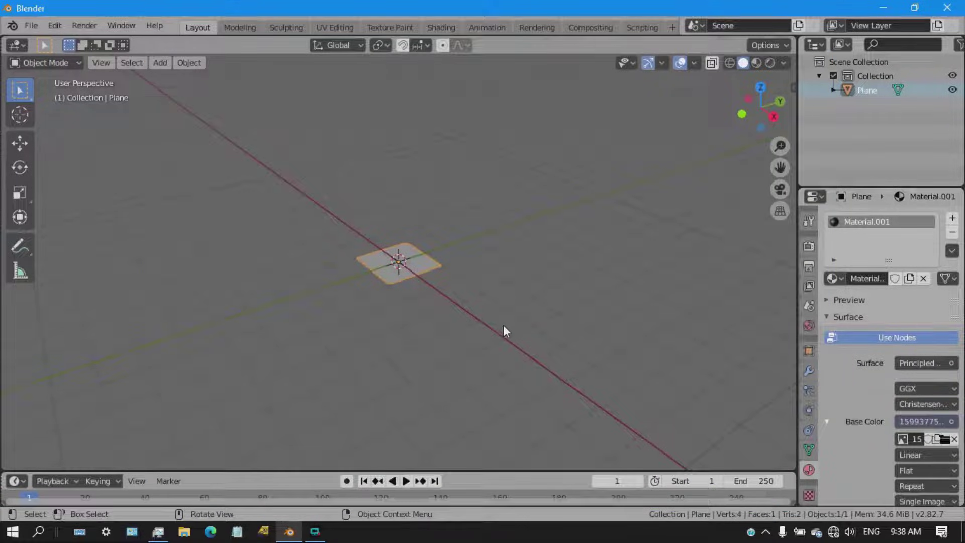
Step: Set the viewport shading to Material Preview and view the logo plane up close
{"action": "key", "text": "z"}
{"action": "left_click", "coordinate": [496, 484]}
{"action": "key", "text": "z"}
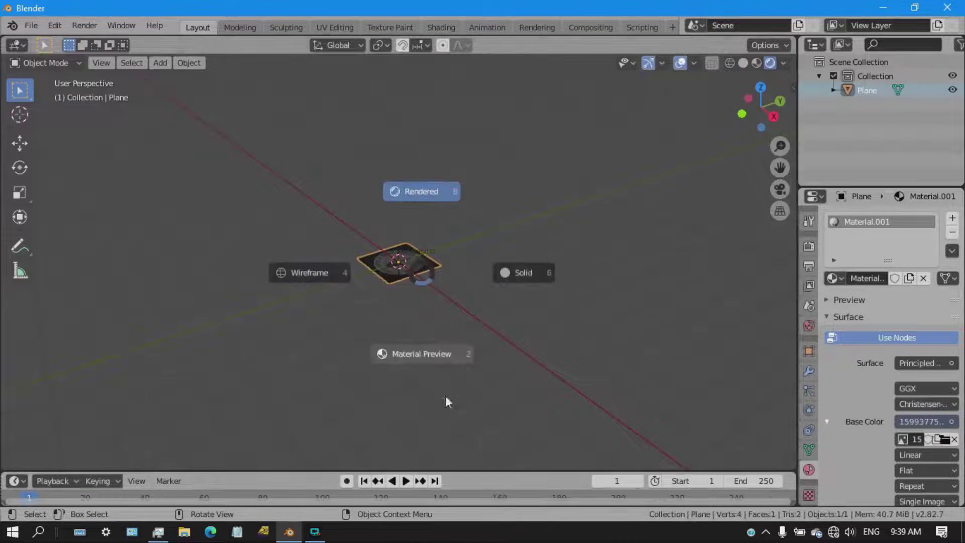
{"action": "left_click", "coordinate": [446, 401]}
{"action": "middle_click_drag", "start_coordinate": [448, 306], "coordinate": [517, 380]}
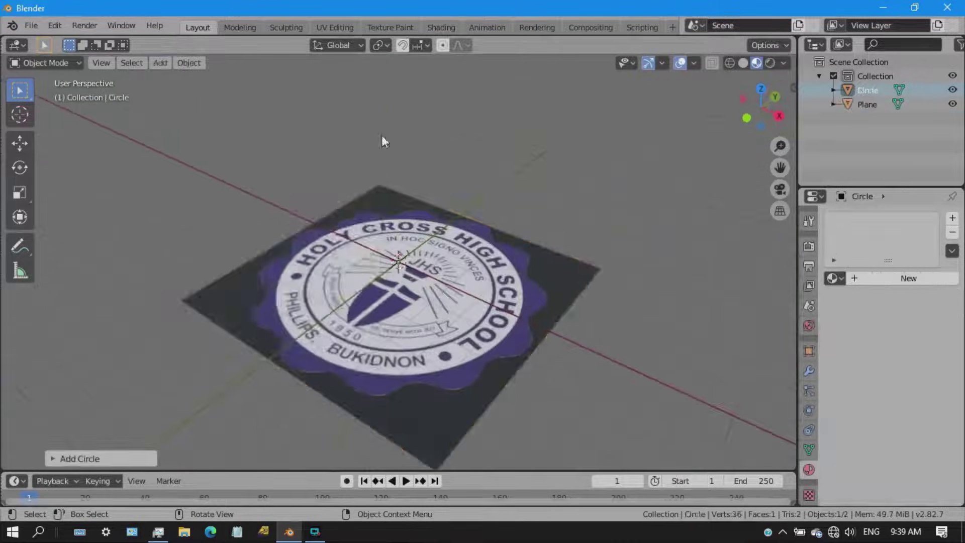
Step: In top view, scale a mesh circle to about 4.06 so it matches the edge of the logo's white disc
{"action": "key", "text": "KP_7"}
{"action": "key", "text": "s"}
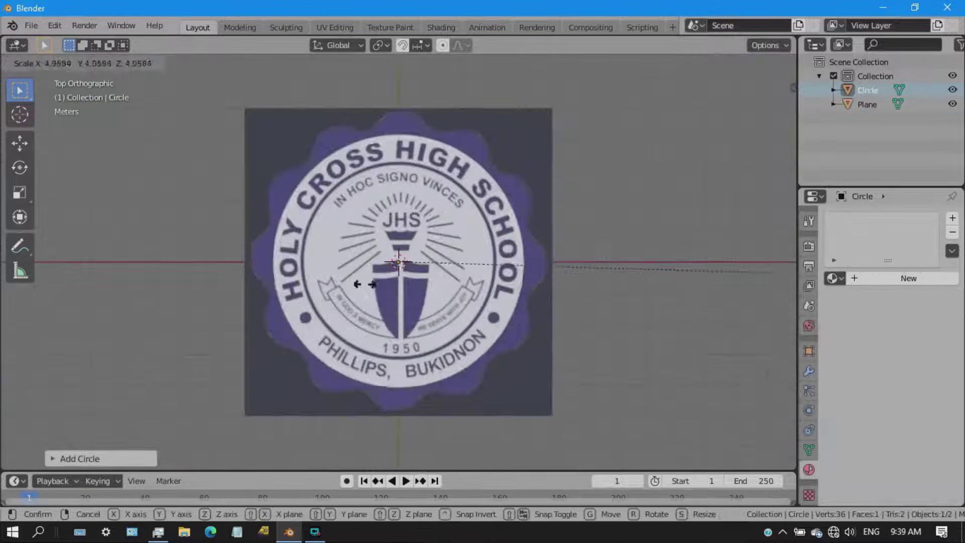
{"action": "left_click", "coordinate": [343, 278]}
{"action": "scroll", "coordinate": [661, 314], "scroll_direction": "up", "scroll_amount": 2}
{"action": "key", "text": "s"}
{"action": "key", "text": "g"}
{"action": "key", "text": "z"}
{"action": "right_click", "coordinate": [659, 308]}
{"action": "scroll", "coordinate": [659, 308], "scroll_direction": "down", "scroll_amount": 1}
Step: Add a small mesh circle fitted to the leftmost scallop and place a copy on the scallop below it
{"action": "left_click", "coordinate": [160, 64]}
{"action": "mouse_move", "coordinate": [178, 79]}
{"action": "left_click", "coordinate": [289, 107]}
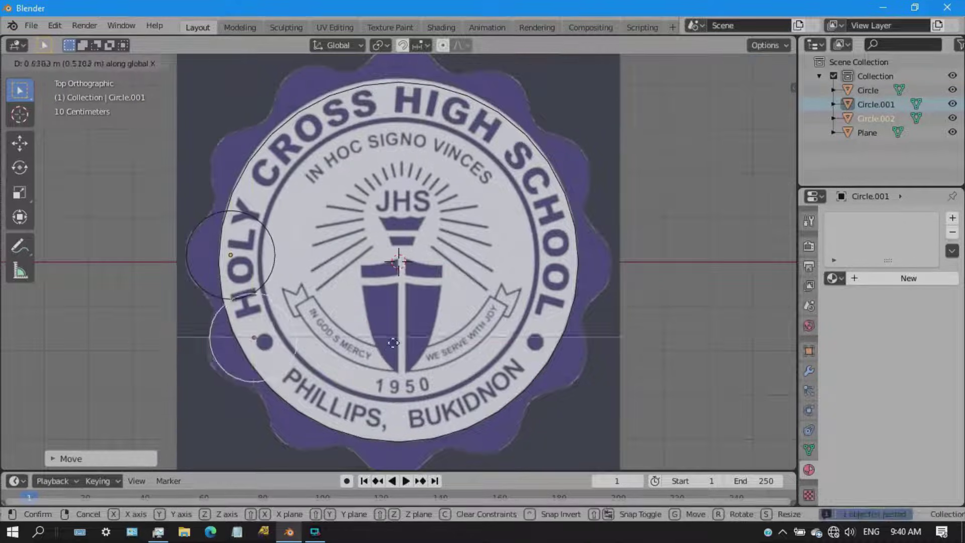
{"action": "left_click", "coordinate": [390, 345]}
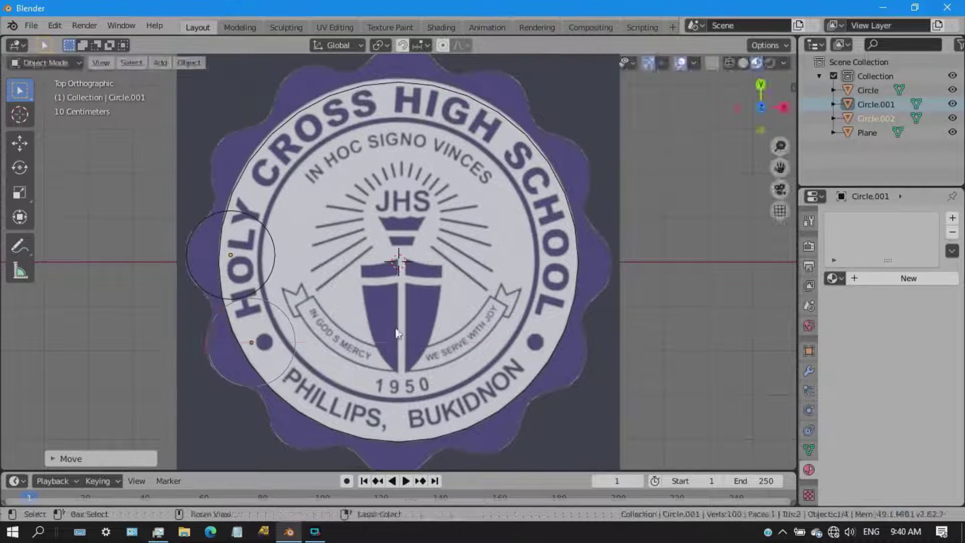
Step: Copy the small circle and move the copy along Y and X onto the next lower-left scallop
{"action": "key", "text": "ctrl+c"}
{"action": "key", "text": "ctrl+v"}
{"action": "key", "text": "g"}
{"action": "key", "text": "y"}
{"action": "left_click", "coordinate": [402, 406]}
{"action": "key", "text": "g"}
{"action": "key", "text": "x"}
{"action": "left_click", "coordinate": [451, 405]}
{"action": "middle_click_drag", "start_coordinate": [497, 426], "coordinate": [451, 366], "text": "shift"}
Step: Duplicate the circle and shift the copy along X toward the bottom scallop of the logo
{"action": "key", "text": "ctrl+c"}
{"action": "key", "text": "ctrl+v"}
{"action": "key", "text": "g"}
{"action": "key", "text": "x"}
{"action": "left_click", "coordinate": [536, 366]}
Step: Duplicate the circle again and move the copy along X and Y to the upper-left scallop
{"action": "key", "text": "ctrl+c"}
{"action": "key", "text": "ctrl+v"}
{"action": "key", "text": "g"}
{"action": "key", "text": "x"}
{"action": "left_click", "coordinate": [409, 366]}
{"action": "key", "text": "g"}
{"action": "key", "text": "y"}
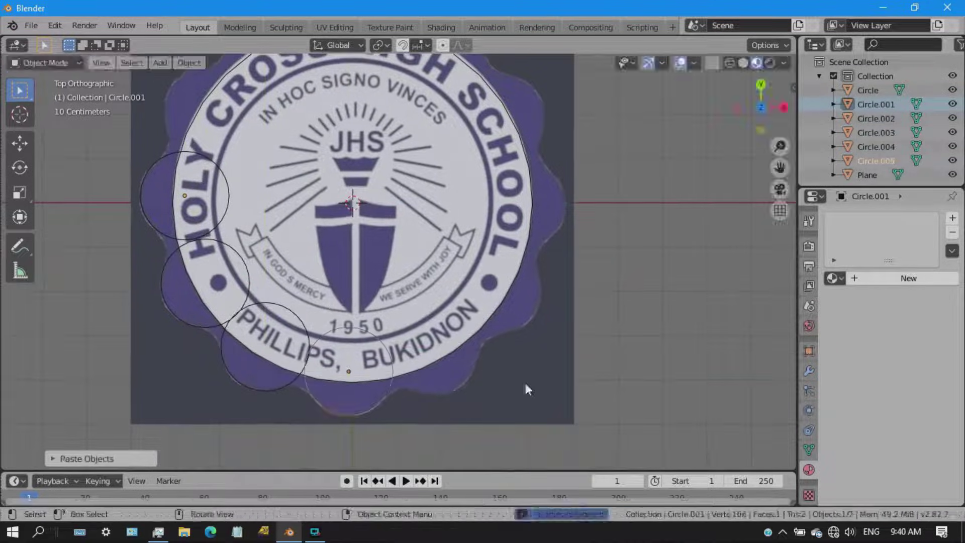
{"action": "left_click", "coordinate": [410, 96]}
Step: Paste another circle copy and place it on the next scallop toward the top of the logo
{"action": "middle_click_drag", "start_coordinate": [409, 95], "coordinate": [413, 256], "text": "shift"}
{"action": "key", "text": "ctrl+c"}
{"action": "key", "text": "ctrl+v"}
{"action": "key", "text": "g"}
{"action": "left_click", "coordinate": [471, 128]}
Step: Paste a circle copy, make its X location positive to mirror it, and move it onto a scallop on the logo's right half
{"action": "scroll", "coordinate": [470, 128], "scroll_direction": "down", "scroll_amount": 3}
{"action": "key", "text": "ctrl+c"}
{"action": "key", "text": "ctrl+v"}
{"action": "left_click", "coordinate": [808, 351]}
{"action": "left_click", "coordinate": [902, 261]}
{"action": "key", "text": "Home"}
{"action": "key", "text": "Delete"}
{"action": "key", "text": "Return"}
{"action": "scroll", "coordinate": [477, 255], "scroll_direction": "up", "scroll_amount": 2}
{"action": "key", "text": "g"}
{"action": "key", "text": "x"}
{"action": "key", "text": "y"}
{"action": "left_click", "coordinate": [478, 257]}
Step: Paste further circle copies and place them over the remaining scallops to complete the inner ring
{"action": "key", "text": "ctrl+c"}
{"action": "key", "text": "ctrl+v"}
{"action": "key", "text": "g"}
{"action": "left_click", "coordinate": [408, 242]}
{"action": "key", "text": "ctrl+v"}
{"action": "key", "text": "g"}
{"action": "left_click", "coordinate": [457, 299]}
{"action": "key", "text": "ctrl+v"}
{"action": "middle_click_drag", "start_coordinate": [589, 356], "coordinate": [558, 335], "text": "shift"}
{"action": "key", "text": "ctrl+v"}
{"action": "key", "text": "g"}
{"action": "left_click", "coordinate": [611, 188]}
{"action": "key", "text": "ctrl+v"}
{"action": "key", "text": "g"}
{"action": "left_click", "coordinate": [561, 362]}
{"action": "key", "text": "ctrl+v"}
{"action": "key", "text": "g"}
{"action": "left_click", "coordinate": [619, 296]}
Step: Paste more circle copies and place them in the gaps around the outside of the scalloped edge
{"action": "key", "text": "ctrl+v"}
{"action": "key", "text": "g"}
{"action": "left_click", "coordinate": [697, 339]}
{"action": "key", "text": "ctrl+v"}
{"action": "key", "text": "g"}
{"action": "left_click", "coordinate": [103, 444]}
{"action": "key", "text": "ctrl+v"}
{"action": "key", "text": "g"}
{"action": "left_click", "coordinate": [284, 211]}
{"action": "key", "text": "ctrl+v"}
{"action": "key", "text": "g"}
{"action": "left_click", "coordinate": [435, 86]}
{"action": "middle_click_drag", "start_coordinate": [506, 289], "coordinate": [509, 235], "text": "shift"}
{"action": "left_click", "coordinate": [552, 137]}
{"action": "key", "text": "ctrl+v"}
{"action": "key", "text": "g"}
{"action": "left_click", "coordinate": [277, 75]}
{"action": "key", "text": "ctrl+v"}
{"action": "key", "text": "g"}
{"action": "middle_click_drag", "start_coordinate": [345, 327], "coordinate": [379, 326], "text": "shift"}
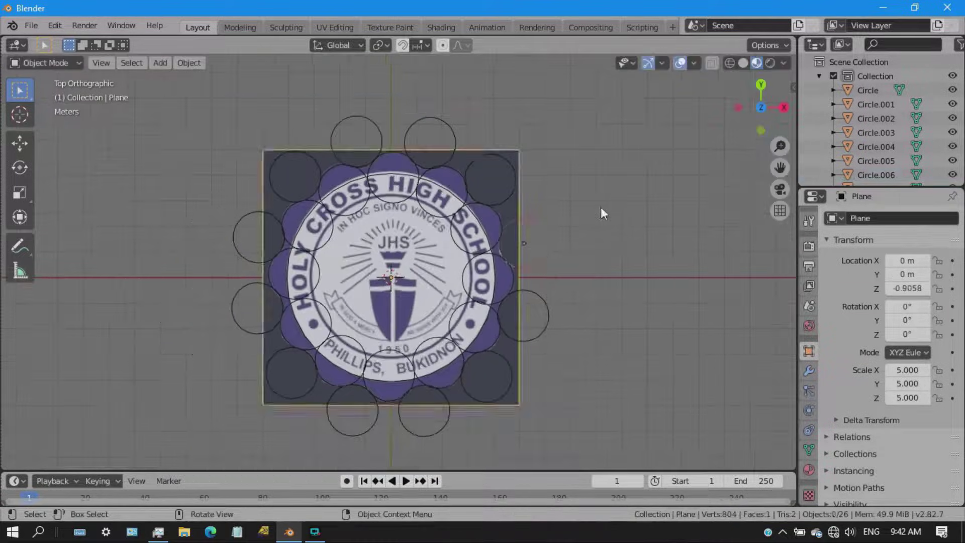
Step: Select all the circles of the outer ring, keeping the logo plane hidden while picking them
{"action": "scroll", "coordinate": [855, 125], "scroll_direction": "down", "scroll_amount": 8}
{"action": "left_click", "coordinate": [952, 174]}
{"action": "scroll", "coordinate": [854, 106], "scroll_direction": "up", "scroll_amount": 8}
{"action": "left_click", "coordinate": [509, 198]}
{"action": "left_click", "coordinate": [528, 267], "text": "shift"}
{"action": "left_click", "coordinate": [536, 338], "text": "shift"}
{"action": "left_click", "coordinate": [498, 400], "text": "shift"}
{"action": "left_click", "coordinate": [426, 435], "text": "shift"}
{"action": "scroll", "coordinate": [880, 121], "scroll_direction": "up", "scroll_amount": 3}
{"action": "scroll", "coordinate": [930, 95], "scroll_direction": "down", "scroll_amount": 1}
{"action": "left_click", "coordinate": [951, 78]}
{"action": "scroll", "coordinate": [905, 79], "scroll_direction": "up", "scroll_amount": 8}
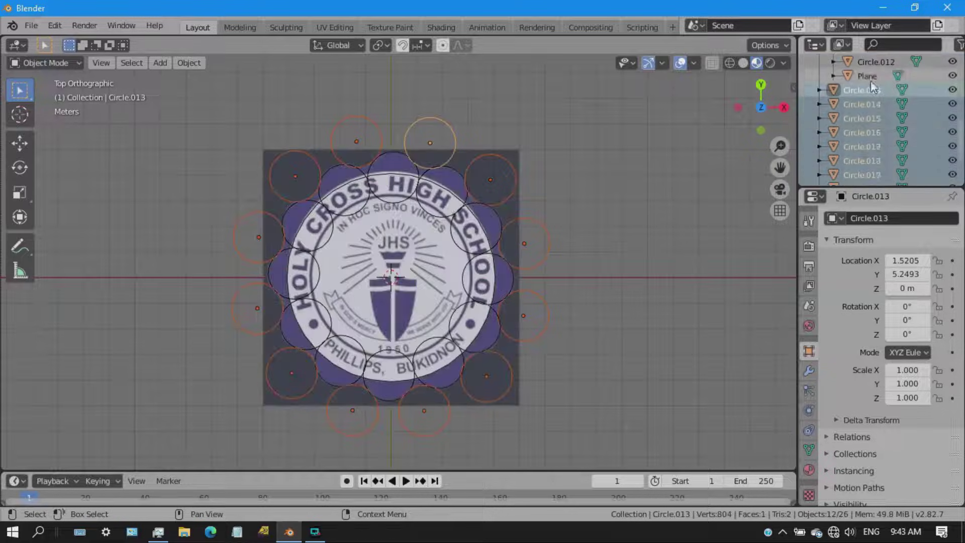
Step: Rename the main collection outerCircle and add two new collections named OuterCircle-Out and OuterCircle-In
{"action": "double_click", "coordinate": [870, 79]}
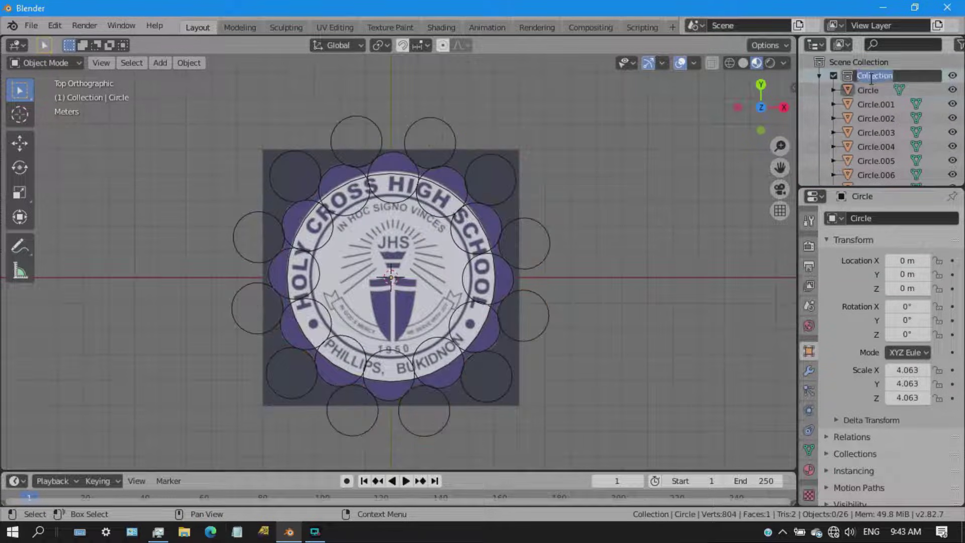
{"action": "right_click", "coordinate": [807, 64]}
{"action": "left_click", "coordinate": [806, 65]}
{"action": "scroll", "coordinate": [866, 86], "scroll_direction": "down", "scroll_amount": 7}
{"action": "double_click", "coordinate": [877, 76]}
{"action": "type", "text": "OuterCircle"}
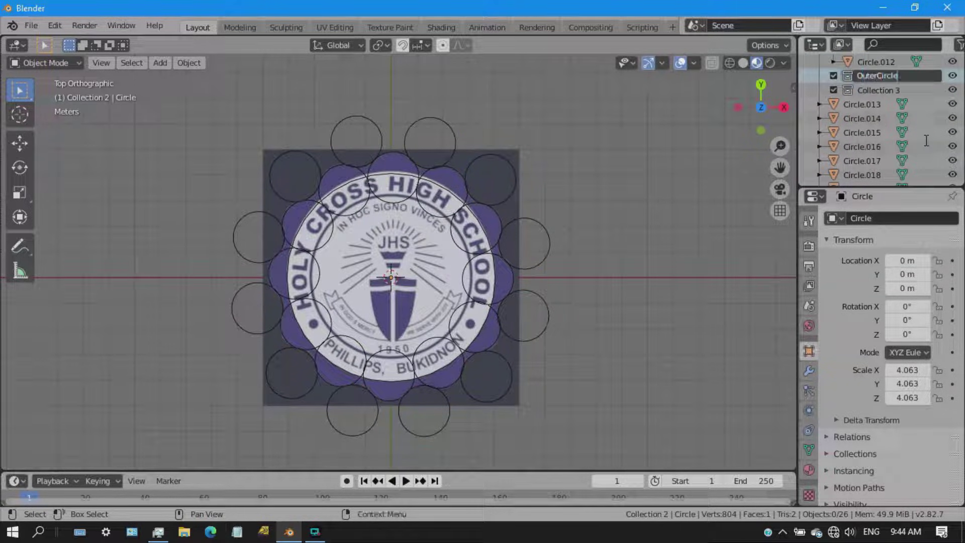
{"action": "type", "text": "-Out"}
{"action": "double_click", "coordinate": [874, 90]}
{"action": "type", "text": "O"}
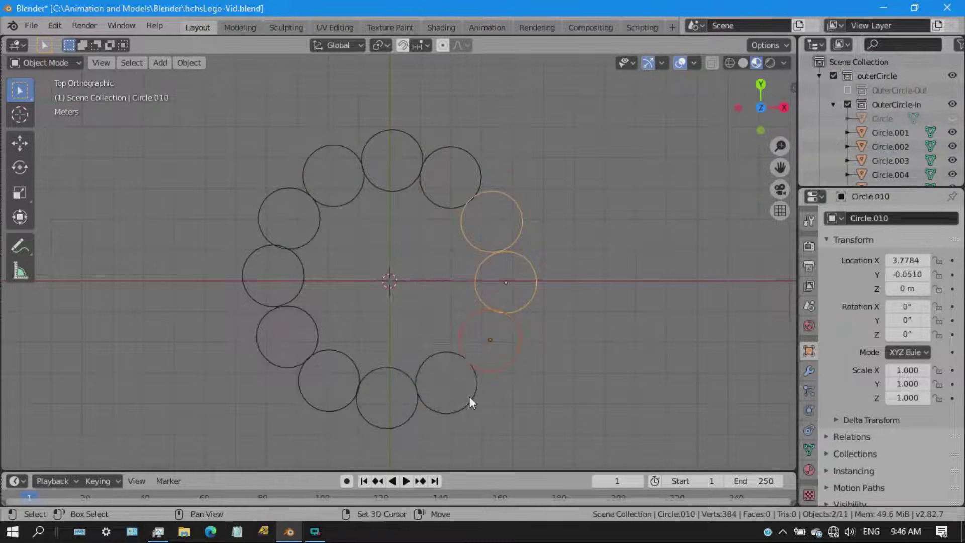
Step: Join the inner ring circles into one mesh and delete the vertices inside the logo, keeping only the scalloped outline
{"action": "right_click", "coordinate": [469, 297]}
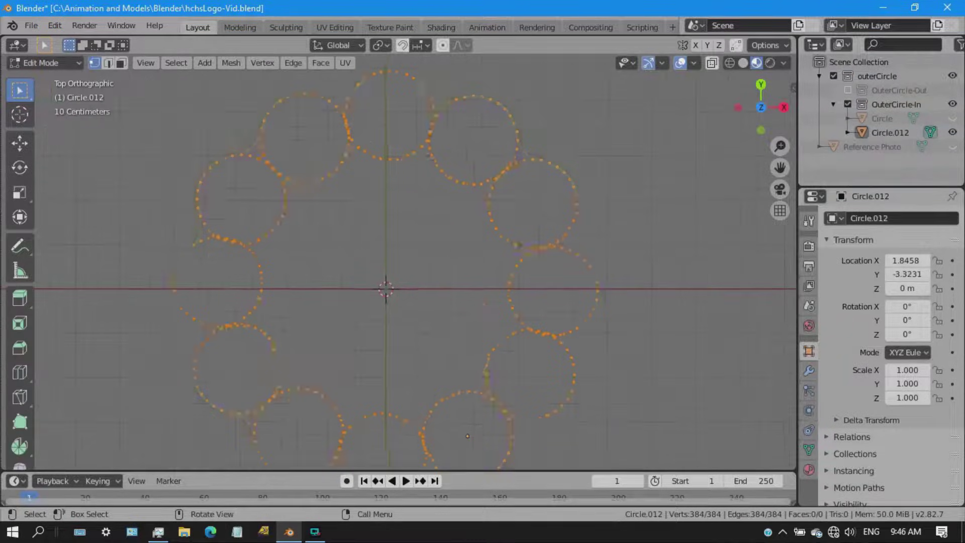
{"action": "key", "text": "b"}
{"action": "key", "text": "c"}
{"action": "left_click_drag", "start_coordinate": [329, 161], "coordinate": [442, 171]}
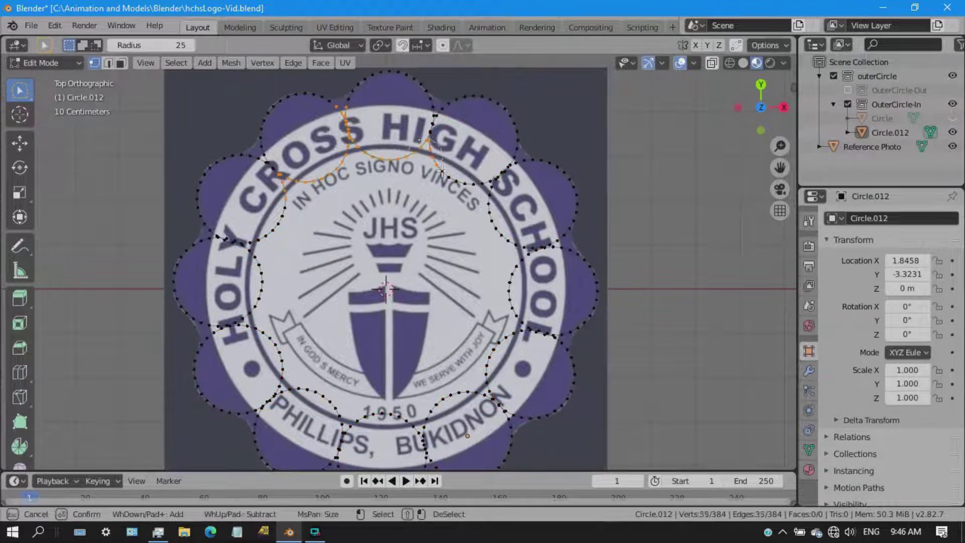
{"action": "mouse_move", "coordinate": [263, 187]}
{"action": "left_mouse_down"}
{"action": "mouse_move", "coordinate": [254, 159]}
{"action": "mouse_move", "coordinate": [444, 128]}
{"action": "left_mouse_up"}
{"action": "left_click_drag", "start_coordinate": [548, 251], "coordinate": [556, 332]}
{"action": "middle_click_drag", "start_coordinate": [453, 429], "coordinate": [441, 348], "text": "shift"}
{"action": "mouse_move", "coordinate": [413, 374]}
{"action": "left_mouse_down"}
{"action": "mouse_move", "coordinate": [332, 372]}
{"action": "mouse_move", "coordinate": [203, 250]}
{"action": "left_mouse_up"}
{"action": "key", "text": "Escape"}
{"action": "middle_click_drag", "start_coordinate": [340, 218], "coordinate": [352, 258], "text": "shift"}
{"action": "key", "text": "x"}
{"action": "key", "text": "v"}
{"action": "middle_click_drag", "start_coordinate": [456, 166], "coordinate": [460, 220], "text": "shift"}
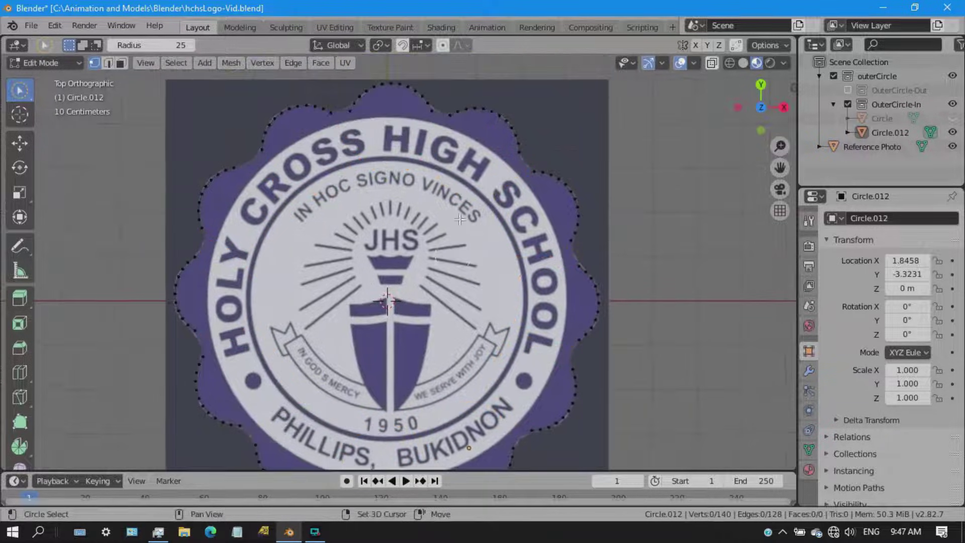
{"action": "scroll", "coordinate": [460, 219], "scroll_direction": "down", "scroll_amount": 3}
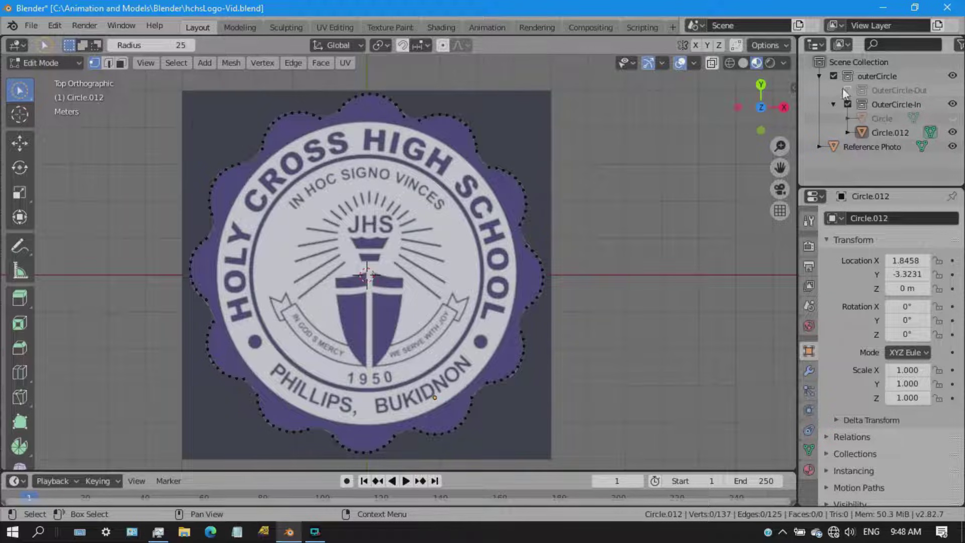
{"action": "key", "text": "Delete"}
Step: Join all the OuterCircle-Out circles into one object and make the reference photo and the OuterCircle-In collection visible again
{"action": "left_click", "coordinate": [854, 173]}
{"action": "key", "text": "h"}
{"action": "scroll", "coordinate": [503, 279], "scroll_direction": "down", "scroll_amount": 2}
{"action": "key", "text": "a"}
{"action": "right_click", "coordinate": [408, 269]}
{"action": "left_click_drag", "start_coordinate": [20, 91], "coordinate": [50, 151]}
{"action": "left_click", "coordinate": [518, 217]}
{"action": "key", "text": "Tab"}
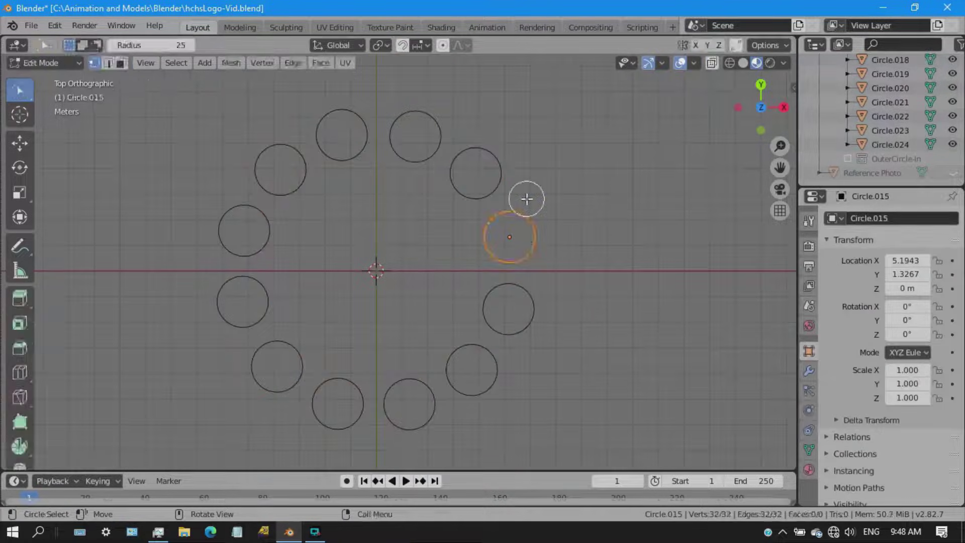
{"action": "key", "text": "Tab"}
{"action": "key", "text": "ctrl+j"}
{"action": "left_click", "coordinate": [953, 133]}
{"action": "left_click", "coordinate": [848, 118]}
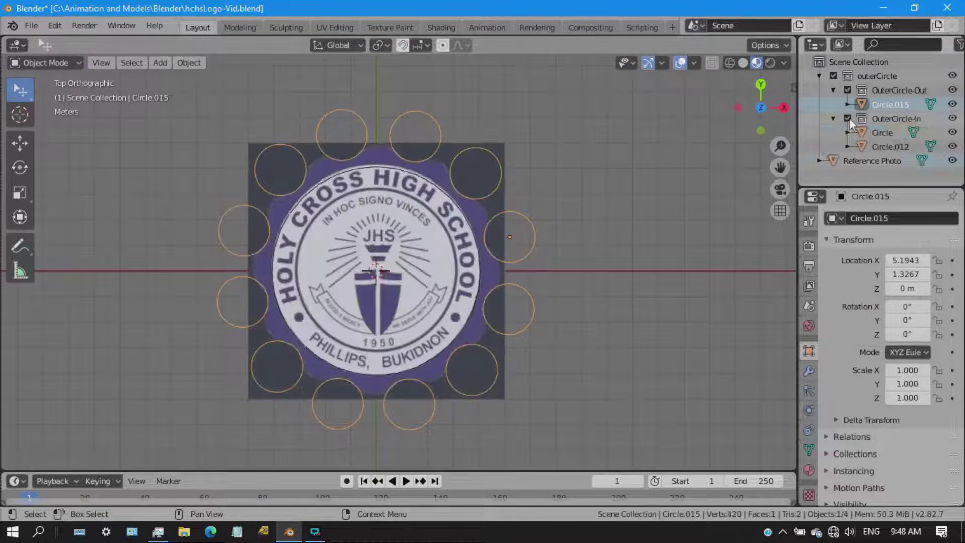
Step: Hide the Reference Photo and open the joined OuterCircle-Out circles for vertex editing
{"action": "scroll", "coordinate": [399, 262], "scroll_direction": "up", "scroll_amount": 2}
{"action": "left_click", "coordinate": [864, 160]}
{"action": "left_click", "coordinate": [848, 147]}
{"action": "left_click", "coordinate": [875, 146]}
{"action": "left_click", "coordinate": [953, 174]}
{"action": "left_click", "coordinate": [707, 249]}
{"action": "left_click", "coordinate": [890, 104]}
{"action": "key", "text": "Tab"}
Step: Select the unwanted vertices of every outer circle around the logo and delete them, keeping only the arcs that form the rim's notches
{"action": "scroll", "coordinate": [309, 179], "scroll_direction": "up", "scroll_amount": 2}
{"action": "middle_click_drag", "start_coordinate": [308, 179], "coordinate": [515, 351], "text": "shift"}
{"action": "scroll", "coordinate": [479, 245], "scroll_direction": "up", "scroll_amount": 5}
{"action": "key", "text": "alt+a"}
{"action": "left_click_drag", "start_coordinate": [434, 241], "coordinate": [231, 302]}
{"action": "scroll", "coordinate": [638, 235], "scroll_direction": "down", "scroll_amount": 2}
{"action": "middle_click_drag", "start_coordinate": [639, 235], "coordinate": [498, 332], "text": "shift"}
{"action": "left_click_drag", "start_coordinate": [19, 90], "coordinate": [92, 128]}
{"action": "left_click_drag", "start_coordinate": [377, 88], "coordinate": [593, 251]}
{"action": "left_click_drag", "start_coordinate": [387, 254], "coordinate": [473, 289], "text": "shift"}
{"action": "left_click_drag", "start_coordinate": [382, 193], "coordinate": [156, 344], "text": "shift"}
{"action": "left_click_drag", "start_coordinate": [140, 315], "coordinate": [268, 429], "text": "shift"}
{"action": "middle_click_drag", "start_coordinate": [268, 430], "coordinate": [450, 252], "text": "shift"}
{"action": "left_click_drag", "start_coordinate": [442, 261], "coordinate": [322, 463], "text": "shift"}
{"action": "middle_click_drag", "start_coordinate": [321, 463], "coordinate": [350, 333], "text": "shift"}
{"action": "middle_click_drag", "start_coordinate": [405, 353], "coordinate": [476, 221], "text": "shift"}
{"action": "left_click_drag", "start_coordinate": [472, 241], "coordinate": [312, 448], "text": "shift"}
{"action": "left_click_drag", "start_coordinate": [443, 347], "coordinate": [498, 425], "text": "shift"}
{"action": "middle_click_drag", "start_coordinate": [502, 442], "coordinate": [418, 160], "text": "shift"}
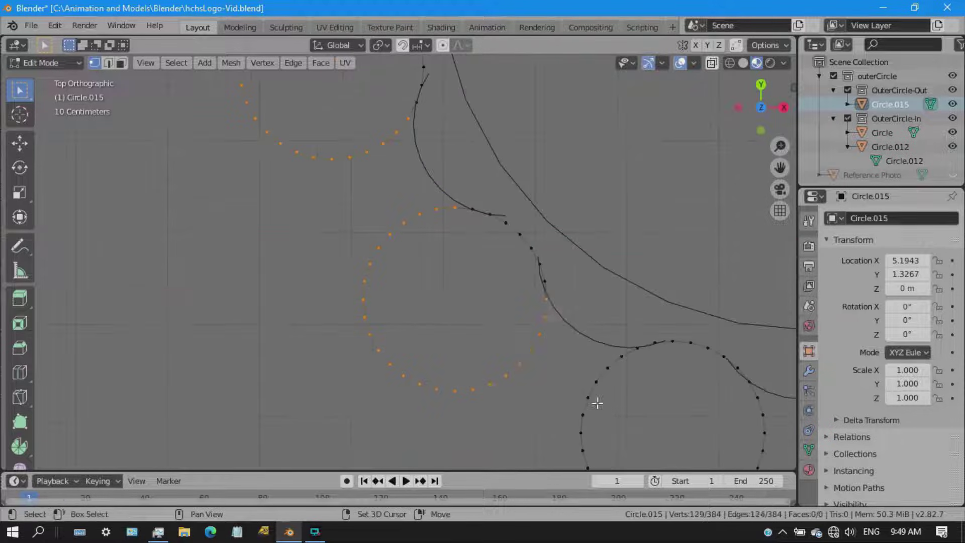
{"action": "middle_click_drag", "start_coordinate": [536, 358], "coordinate": [442, 255], "text": "shift"}
{"action": "left_click_drag", "start_coordinate": [442, 255], "coordinate": [661, 425], "text": "shift"}
{"action": "middle_click_drag", "start_coordinate": [720, 273], "coordinate": [373, 247], "text": "shift"}
{"action": "left_click_drag", "start_coordinate": [372, 248], "coordinate": [610, 402], "text": "shift"}
{"action": "middle_click_drag", "start_coordinate": [609, 164], "coordinate": [442, 239], "text": "shift"}
{"action": "left_click_drag", "start_coordinate": [441, 240], "coordinate": [676, 349], "text": "shift"}
{"action": "left_click_drag", "start_coordinate": [540, 256], "coordinate": [754, 81], "text": "shift"}
{"action": "middle_click_drag", "start_coordinate": [667, 80], "coordinate": [586, 296], "text": "shift"}
{"action": "left_click_drag", "start_coordinate": [691, 294], "coordinate": [567, 151], "text": "shift"}
{"action": "middle_click_drag", "start_coordinate": [614, 243], "coordinate": [568, 454], "text": "shift"}
{"action": "left_click_drag", "start_coordinate": [653, 301], "coordinate": [469, 108], "text": "shift"}
{"action": "middle_click_drag", "start_coordinate": [491, 284], "coordinate": [539, 444], "text": "shift"}
{"action": "middle_click_drag", "start_coordinate": [523, 176], "coordinate": [525, 268], "text": "shift"}
{"action": "left_click_drag", "start_coordinate": [388, 122], "coordinate": [583, 221], "text": "shift"}
{"action": "left_click_drag", "start_coordinate": [506, 216], "coordinate": [615, 319], "text": "shift"}
{"action": "middle_click_drag", "start_coordinate": [193, 77], "coordinate": [306, 233], "text": "shift"}
{"action": "scroll", "coordinate": [463, 246], "scroll_direction": "down", "scroll_amount": 6}
{"action": "key", "text": "x"}
{"action": "key", "text": "v"}
{"action": "middle_click_drag", "start_coordinate": [413, 305], "coordinate": [460, 161], "text": "shift"}
Step: Join the trimmed outer arcs with the inner scallop arcs into one object and open it for vertex editing over the Reference Photo
{"action": "key", "text": "Tab"}
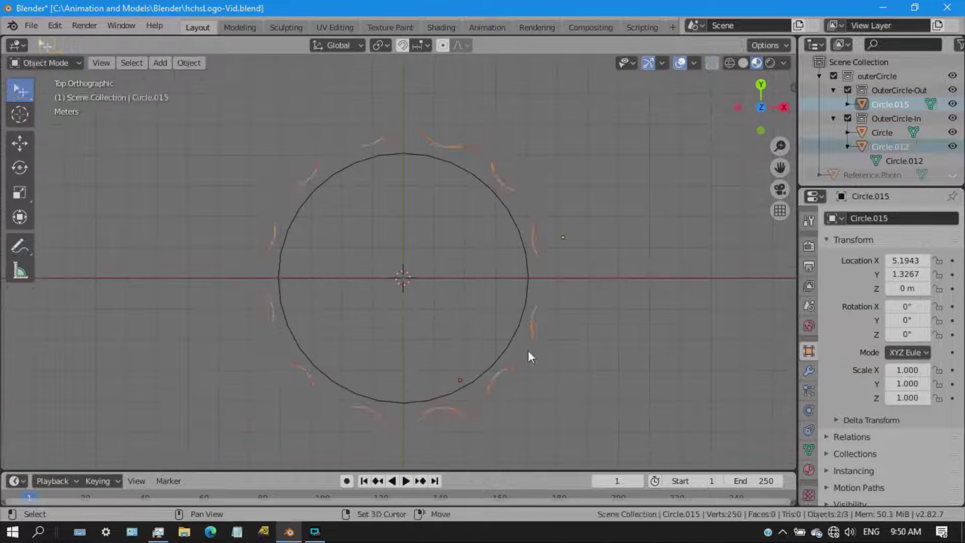
{"action": "key", "text": "Tab"}
{"action": "scroll", "coordinate": [530, 357], "scroll_direction": "up", "scroll_amount": 10}
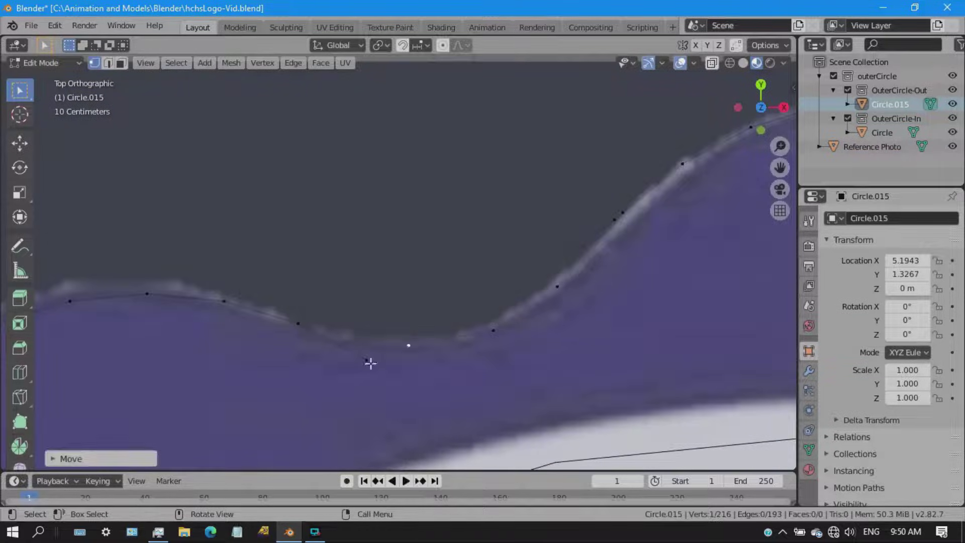
Step: Align the outline vertices at the upper-left rim with the logo's edge and delete the surplus ones
{"action": "scroll", "coordinate": [371, 363], "scroll_direction": "down", "scroll_amount": 3}
{"action": "middle_click_drag", "start_coordinate": [211, 452], "coordinate": [352, 346], "text": "shift"}
{"action": "scroll", "coordinate": [351, 347], "scroll_direction": "up", "scroll_amount": 4}
{"action": "left_click", "coordinate": [344, 211]}
{"action": "middle_click_drag", "start_coordinate": [400, 249], "coordinate": [541, 166], "text": "shift"}
{"action": "key", "text": "g"}
{"action": "left_click", "coordinate": [259, 351]}
{"action": "key", "text": "x"}
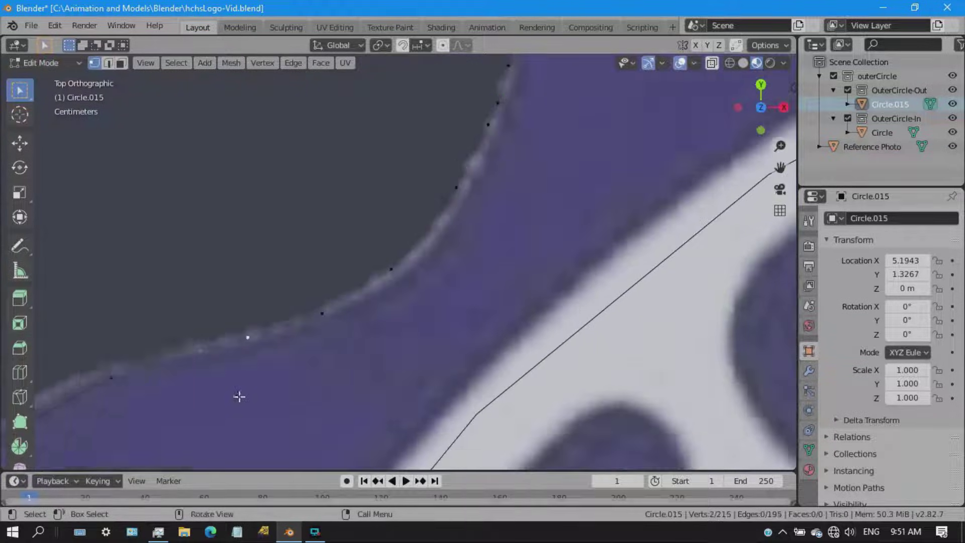
Step: Reposition the outline vertices down the logo's upper-left rim so they follow the purple edge
{"action": "scroll", "coordinate": [239, 397], "scroll_direction": "down", "scroll_amount": 4}
{"action": "middle_click_drag", "start_coordinate": [239, 396], "coordinate": [297, 274], "text": "shift"}
{"action": "key", "text": "g"}
{"action": "left_click", "coordinate": [304, 384]}
{"action": "middle_click_drag", "start_coordinate": [303, 384], "coordinate": [372, 259], "text": "shift"}
{"action": "key", "text": "e"}
{"action": "left_click", "coordinate": [284, 412]}
{"action": "middle_click_drag", "start_coordinate": [285, 412], "coordinate": [328, 325], "text": "shift"}
{"action": "key", "text": "g"}
{"action": "left_click", "coordinate": [357, 334]}
Step: Move the outline vertices in the left notch beside the H of HOLY onto the logo's edge
{"action": "scroll", "coordinate": [385, 190], "scroll_direction": "down", "scroll_amount": 7}
{"action": "scroll", "coordinate": [385, 331], "scroll_direction": "up", "scroll_amount": 7}
{"action": "left_click", "coordinate": [349, 273]}
{"action": "left_click", "coordinate": [395, 406]}
{"action": "middle_click_drag", "start_coordinate": [395, 406], "coordinate": [432, 322], "text": "shift"}
{"action": "key", "text": "g"}
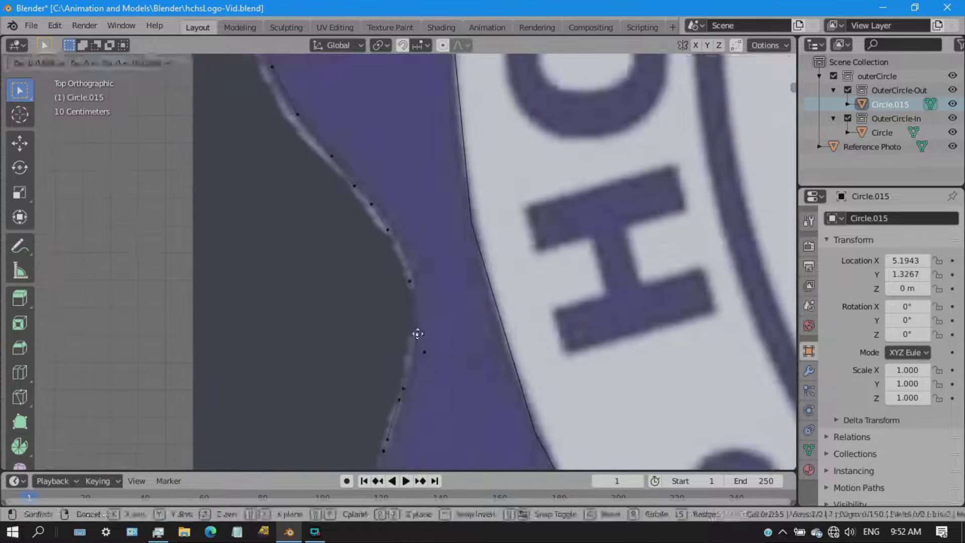
{"action": "left_click", "coordinate": [417, 334]}
Step: Adjust the outline vertices below the H of HOLY to follow the left rim
{"action": "scroll", "coordinate": [418, 334], "scroll_direction": "up", "scroll_amount": 2}
{"action": "middle_click_drag", "start_coordinate": [417, 422], "coordinate": [432, 327], "text": "shift"}
{"action": "key", "text": "g"}
{"action": "left_click", "coordinate": [424, 334]}
{"action": "middle_click_drag", "start_coordinate": [460, 397], "coordinate": [424, 261], "text": "shift"}
{"action": "left_click", "coordinate": [424, 261]}
{"action": "middle_click_drag", "start_coordinate": [553, 452], "coordinate": [311, 140], "text": "shift"}
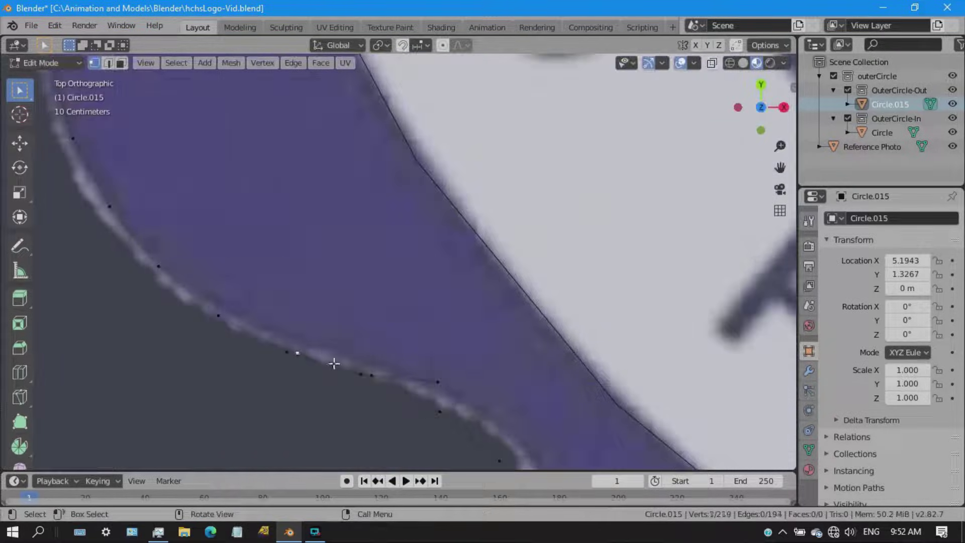
Step: Delete the surplus vertices on the lower-left rim and move the neighbouring ones onto the logo's edge
{"action": "middle_click_drag", "start_coordinate": [392, 379], "coordinate": [296, 145], "text": "shift"}
{"action": "key", "text": "g"}
{"action": "left_click", "coordinate": [296, 138]}
{"action": "key", "text": "x"}
{"action": "left_click", "coordinate": [437, 325]}
{"action": "key", "text": "g"}
{"action": "left_click", "coordinate": [446, 345]}
{"action": "middle_click_drag", "start_coordinate": [445, 345], "coordinate": [322, 151], "text": "shift"}
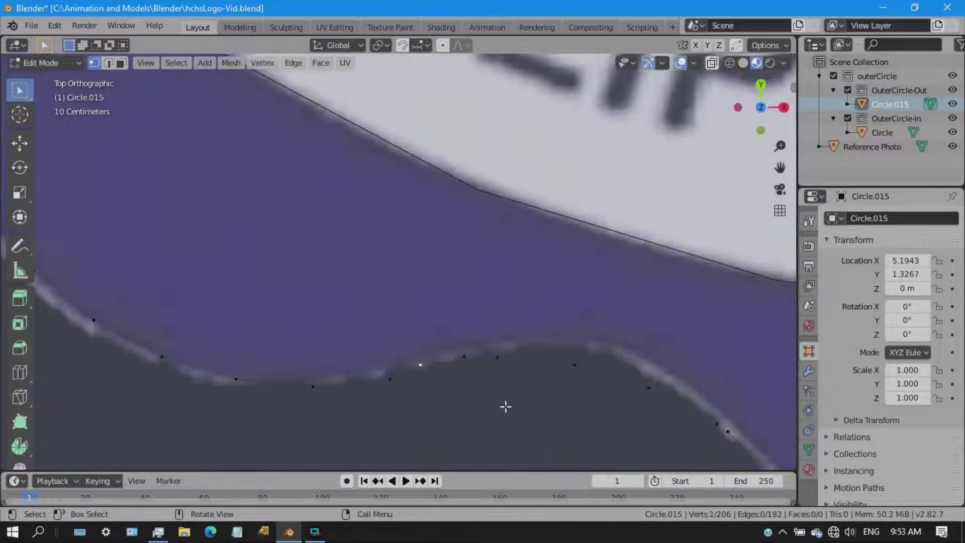
Step: Delete the surplus vertices where the arcs meet along the bottom rim
{"action": "scroll", "coordinate": [471, 301], "scroll_direction": "down", "scroll_amount": 2}
{"action": "key", "text": "x"}
{"action": "left_click", "coordinate": [498, 336]}
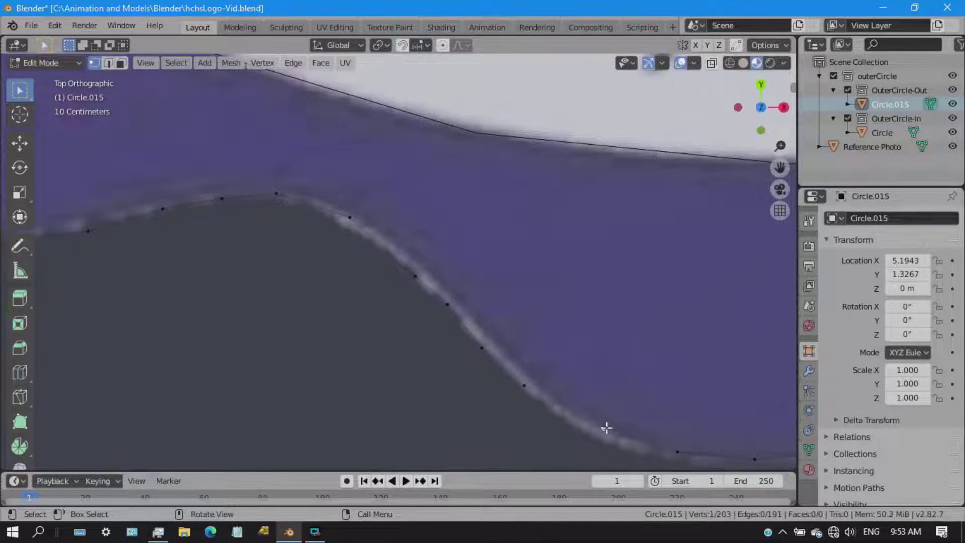
{"action": "middle_click_drag", "start_coordinate": [606, 428], "coordinate": [30, 422], "text": "shift"}
{"action": "left_click", "coordinate": [513, 287]}
{"action": "scroll", "coordinate": [461, 316], "scroll_direction": "down", "scroll_amount": 2}
{"action": "key", "text": "x"}
{"action": "left_click", "coordinate": [400, 239]}
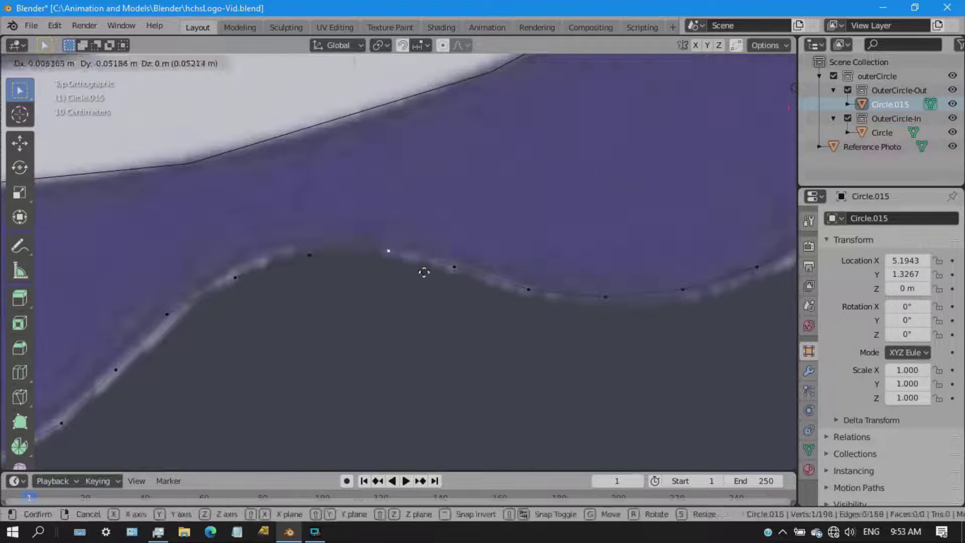
Step: Delete the overlapping vertices at the lower-right rim and move the remaining vertex onto the logo's edge
{"action": "scroll", "coordinate": [424, 271], "scroll_direction": "up", "scroll_amount": 2}
{"action": "left_click", "coordinate": [455, 347]}
{"action": "key", "text": "x"}
{"action": "left_click", "coordinate": [442, 335]}
{"action": "left_click", "coordinate": [491, 359]}
{"action": "key", "text": "g"}
{"action": "left_click", "coordinate": [493, 360]}
Step: Work up the right rim and delete the surplus vertices where the arcs overlap
{"action": "middle_click_drag", "start_coordinate": [754, 150], "coordinate": [474, 344], "text": "shift"}
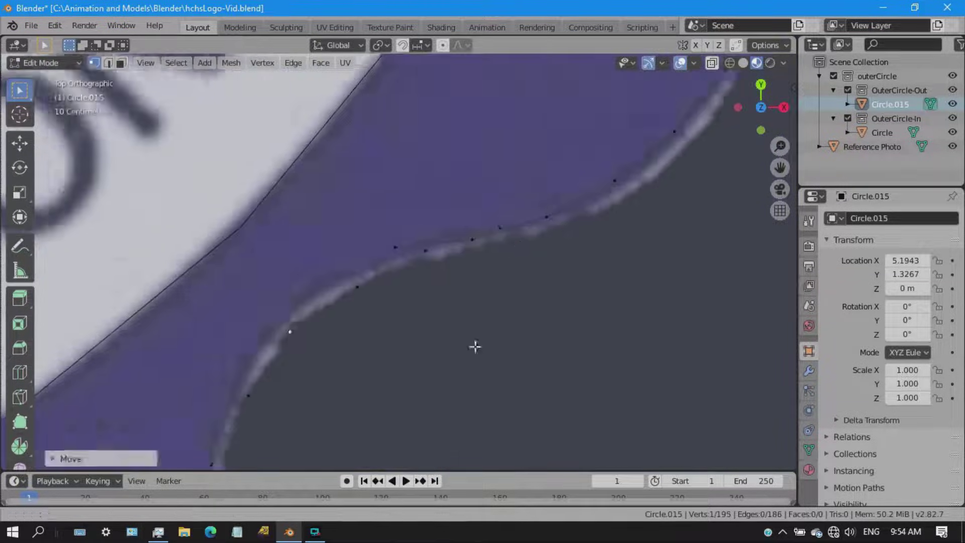
{"action": "middle_click_drag", "start_coordinate": [668, 101], "coordinate": [498, 342], "text": "shift"}
{"action": "scroll", "coordinate": [557, 260], "scroll_direction": "down", "scroll_amount": 2}
{"action": "scroll", "coordinate": [500, 226], "scroll_direction": "up", "scroll_amount": 2}
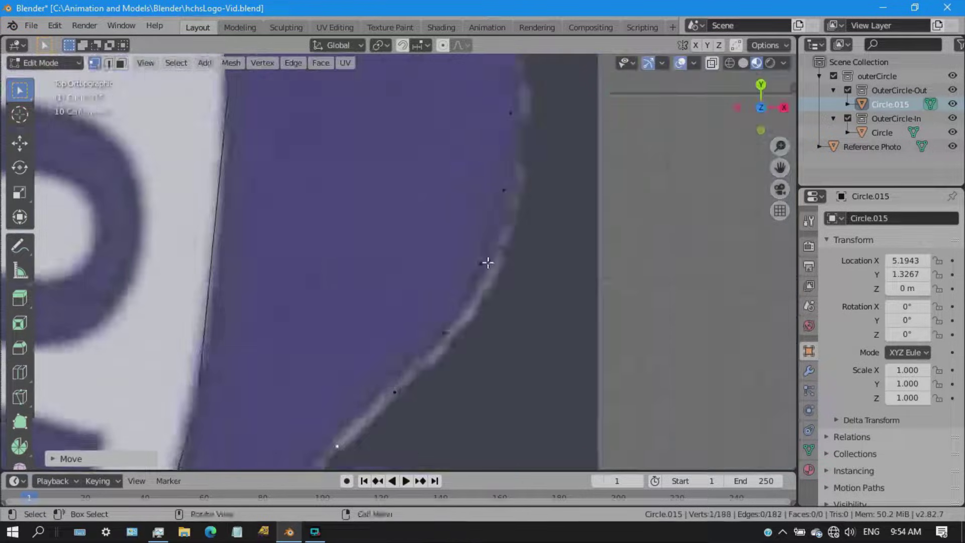
{"action": "scroll", "coordinate": [488, 262], "scroll_direction": "down", "scroll_amount": 2}
{"action": "key", "text": "x"}
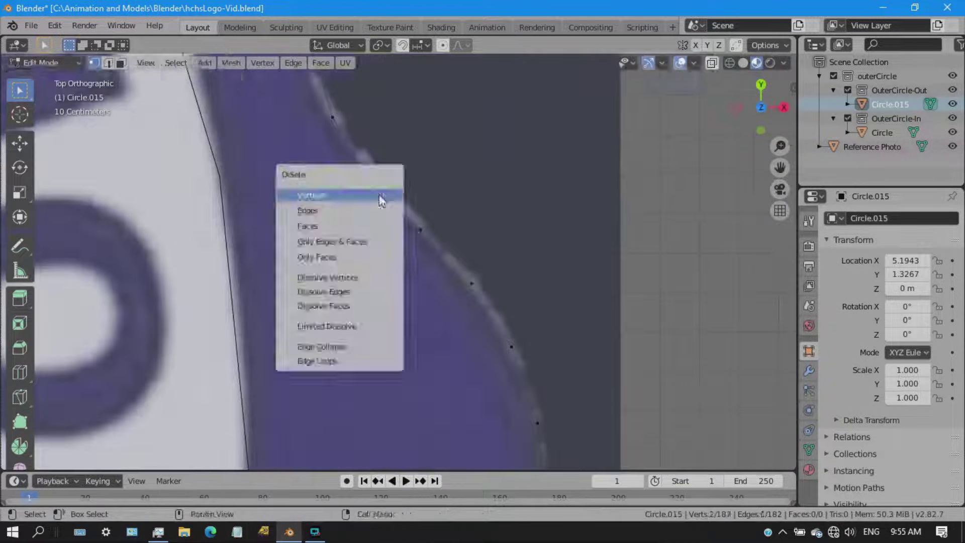
{"action": "left_click", "coordinate": [384, 198]}
Step: Delete the surplus vertices on the upper-right rim beside the S of SCHOOL
{"action": "scroll", "coordinate": [424, 340], "scroll_direction": "up", "scroll_amount": 2}
{"action": "key", "text": "x"}
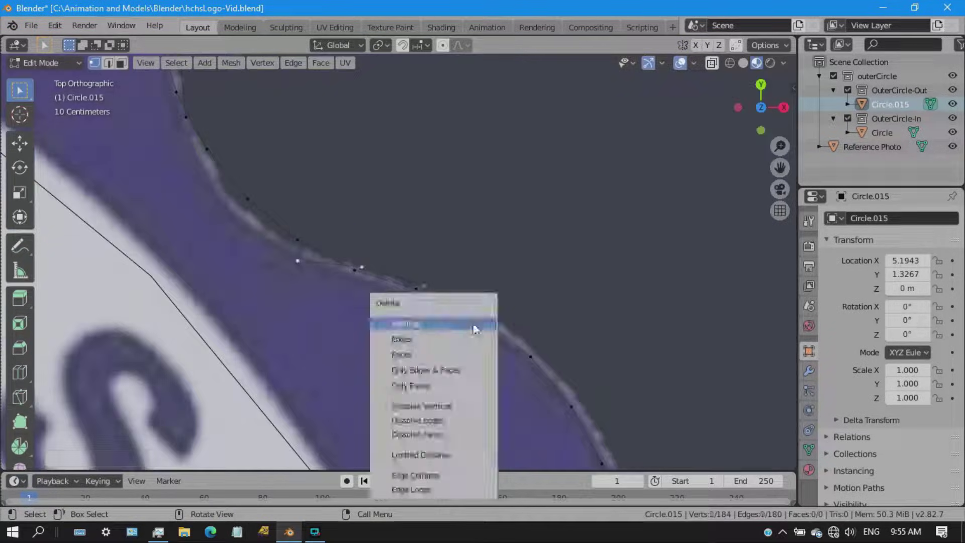
{"action": "left_click", "coordinate": [416, 325]}
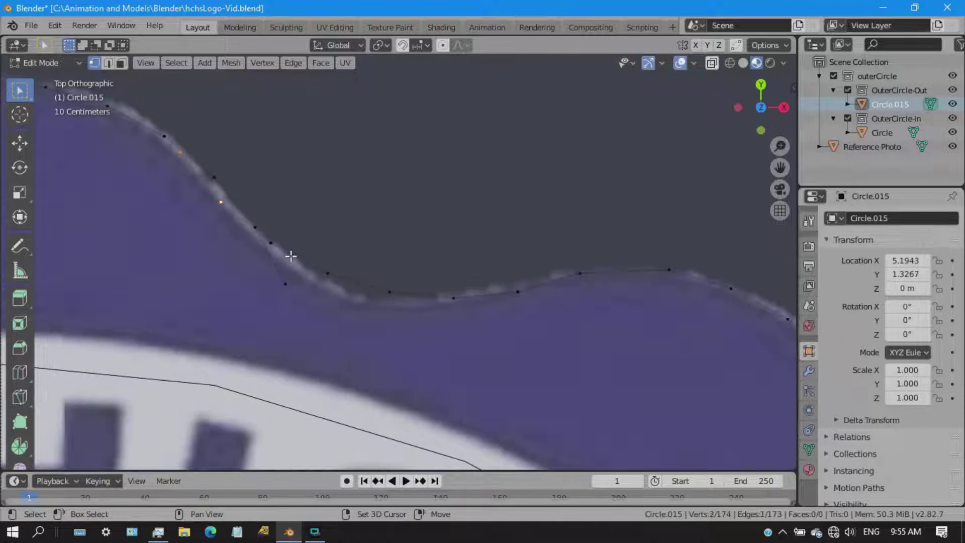
Step: Finish vertex editing and join the scalloped outline with the ring circle into one object named outerCircle
{"action": "key", "text": "Tab"}
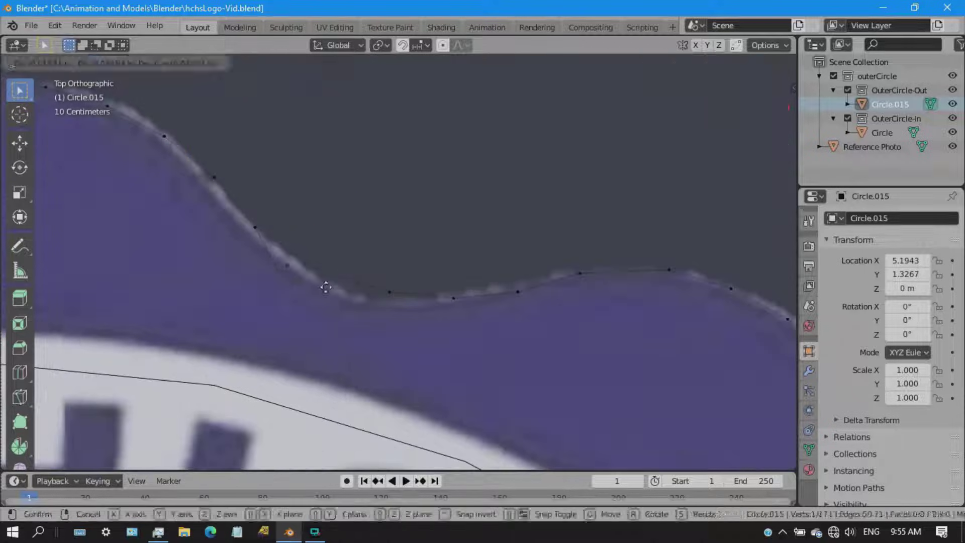
{"action": "scroll", "coordinate": [400, 276], "scroll_direction": "down", "scroll_amount": 6}
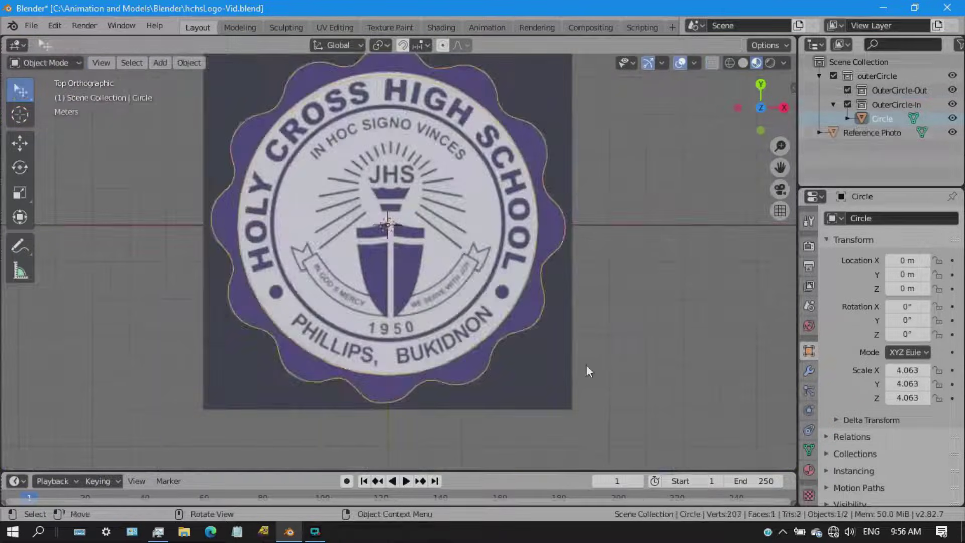
Step: Add a mesh circle at the logo's centre and scale it to 3.182 to match the thin inner ring
{"action": "left_click", "coordinate": [160, 62]}
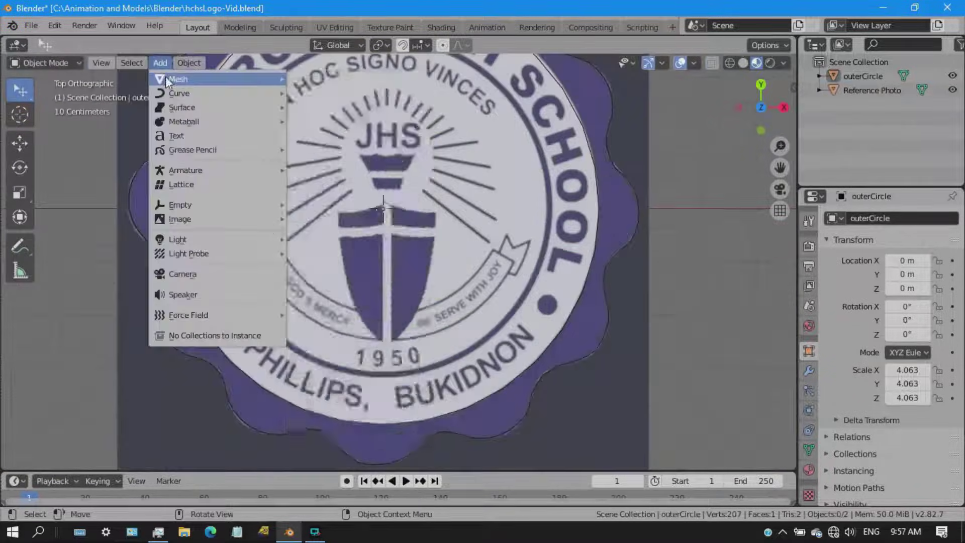
{"action": "left_click", "coordinate": [347, 116]}
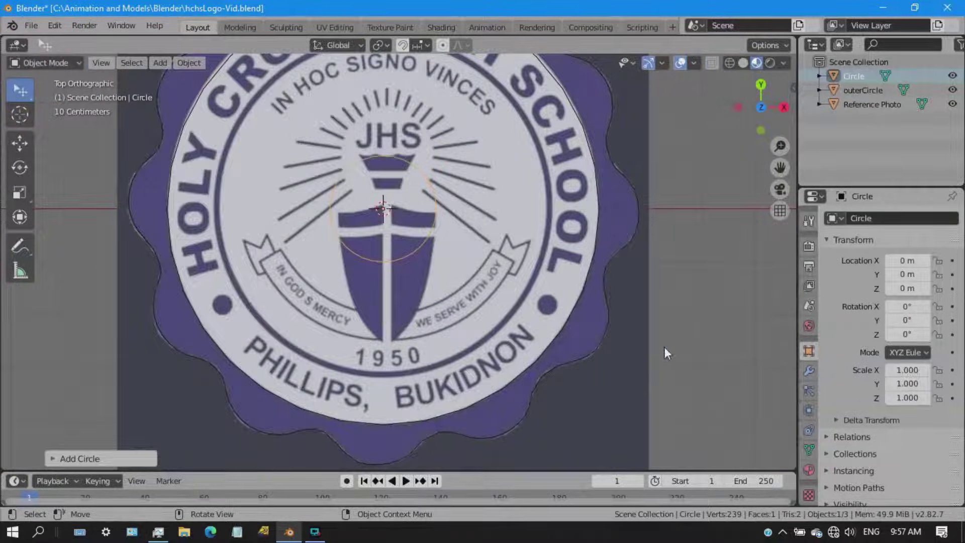
{"action": "middle_click_drag", "start_coordinate": [664, 347], "coordinate": [622, 243]}
{"action": "key", "text": "KP_7"}
{"action": "key", "text": "s"}
{"action": "left_click", "coordinate": [631, 299]}
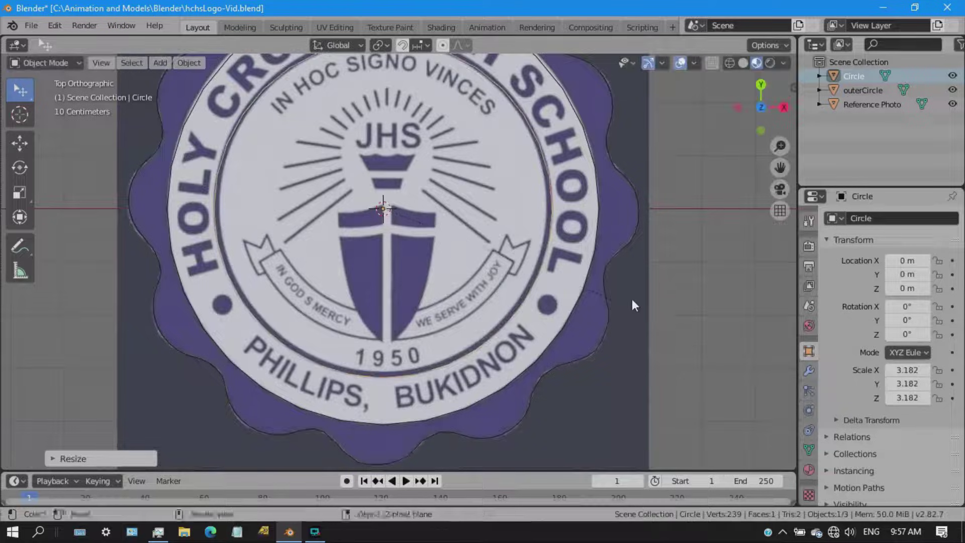
Step: Move the new circle 0.0398 m along Y and scale it to 3.229 to fit the inner ring's outer edge
{"action": "middle_click_drag", "start_coordinate": [632, 305], "coordinate": [664, 361], "text": "shift"}
{"action": "key", "text": "g"}
{"action": "key", "text": "y"}
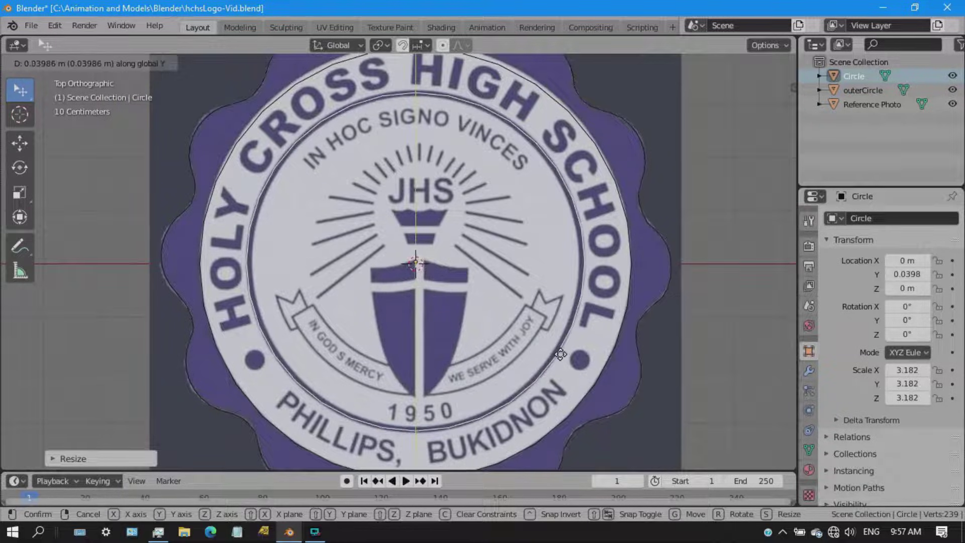
{"action": "left_click", "coordinate": [562, 359]}
{"action": "key", "text": "s"}
{"action": "left_click", "coordinate": [559, 357]}
Step: Duplicate the circle and scale the copy to 3.094 to fit the inner ring's inner edge
{"action": "key", "text": "ctrl+c"}
{"action": "key", "text": "ctrl+v"}
{"action": "key", "text": "s"}
{"action": "left_click", "coordinate": [555, 355]}
Step: Hide the Reference Photo, select both inner ring circles and join them into one object named innerCircle
{"action": "left_click", "coordinate": [556, 357]}
{"action": "left_click", "coordinate": [952, 118]}
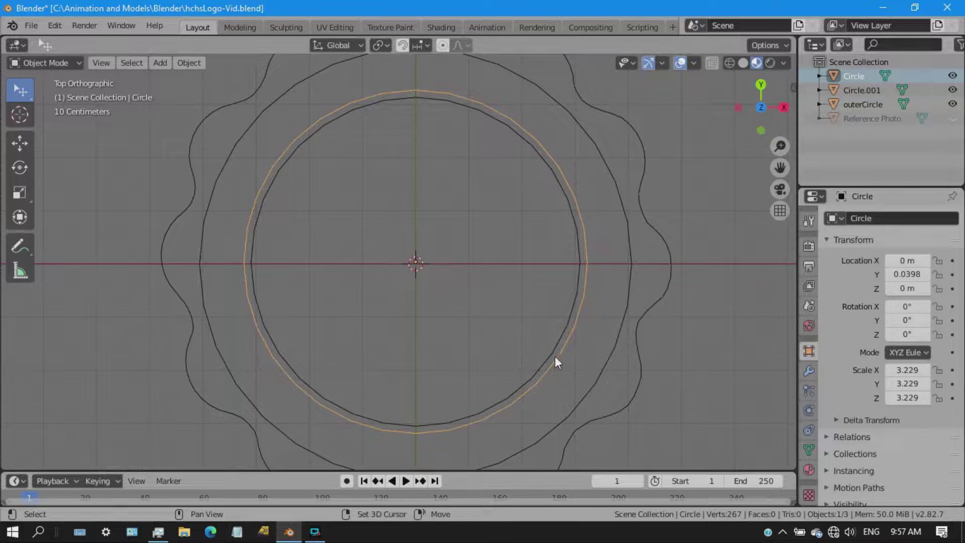
{"action": "left_click", "coordinate": [555, 356], "text": "shift"}
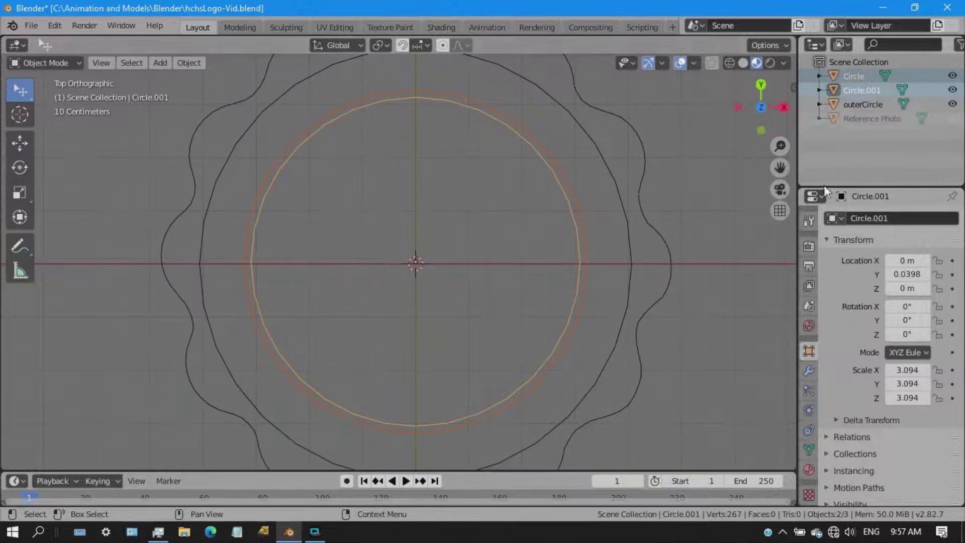
{"action": "right_click", "coordinate": [534, 306]}
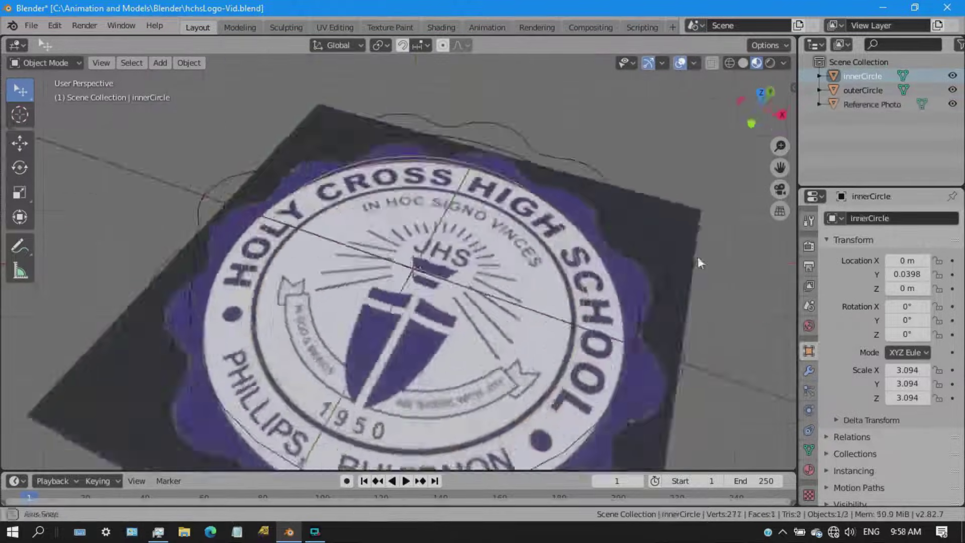
Step: Select the outerCircle object and open it for vertex editing
{"action": "middle_click_drag", "start_coordinate": [698, 256], "coordinate": [378, 315]}
{"action": "left_click", "coordinate": [670, 399]}
{"action": "left_click", "coordinate": [644, 343]}
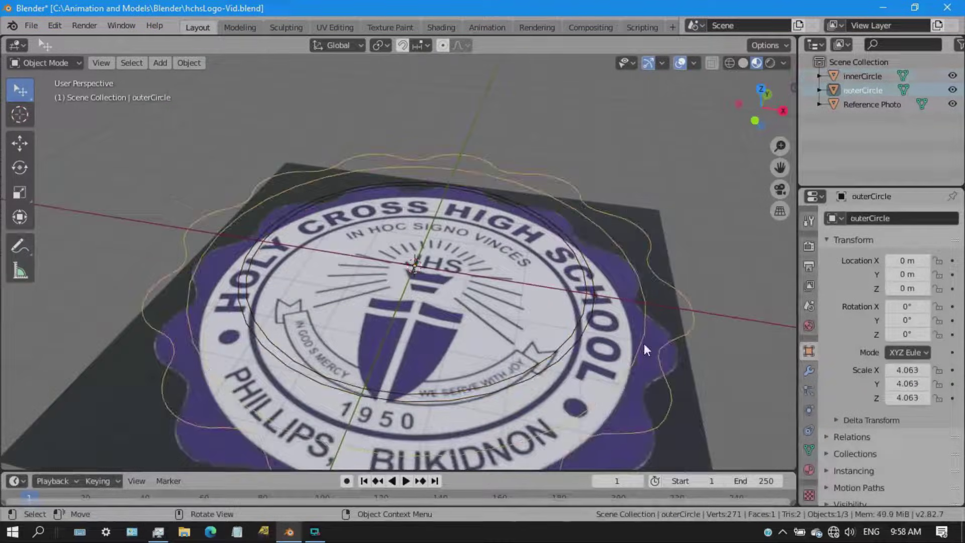
{"action": "key", "text": "Tab"}
Step: Try to fill all of outerCircle's vertices with a face at once, and undo it
{"action": "key", "text": "a"}
{"action": "key", "text": "f"}
{"action": "key", "text": "ctrl+z"}
{"action": "key", "text": "alt+a"}
Step: In top view with the Reference Photo hidden, fill the rightmost scallop between the rim and the ring with a face
{"action": "middle_click_drag", "start_coordinate": [742, 351], "coordinate": [736, 382]}
{"action": "left_click", "coordinate": [762, 102]}
{"action": "scroll", "coordinate": [634, 319], "scroll_direction": "down", "scroll_amount": 2}
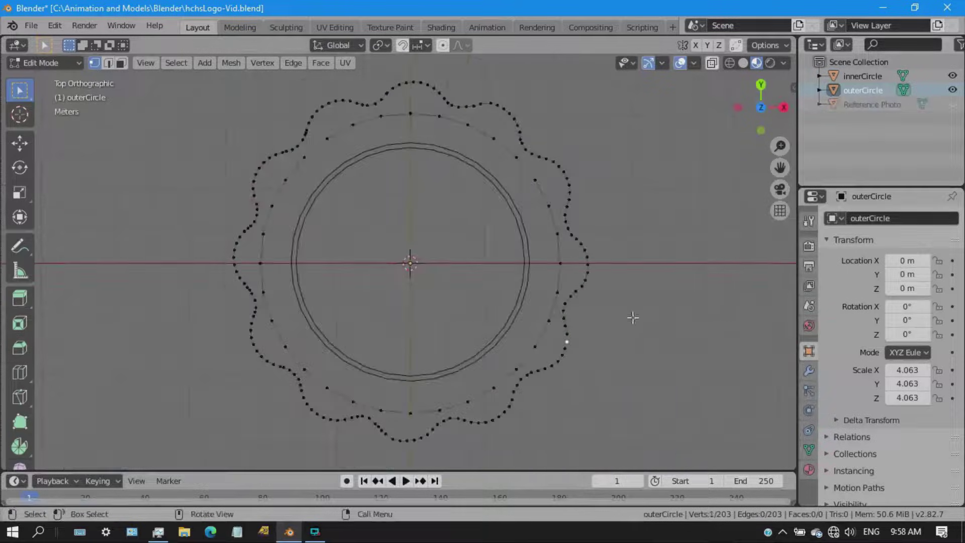
{"action": "scroll", "coordinate": [632, 302], "scroll_direction": "up", "scroll_amount": 2}
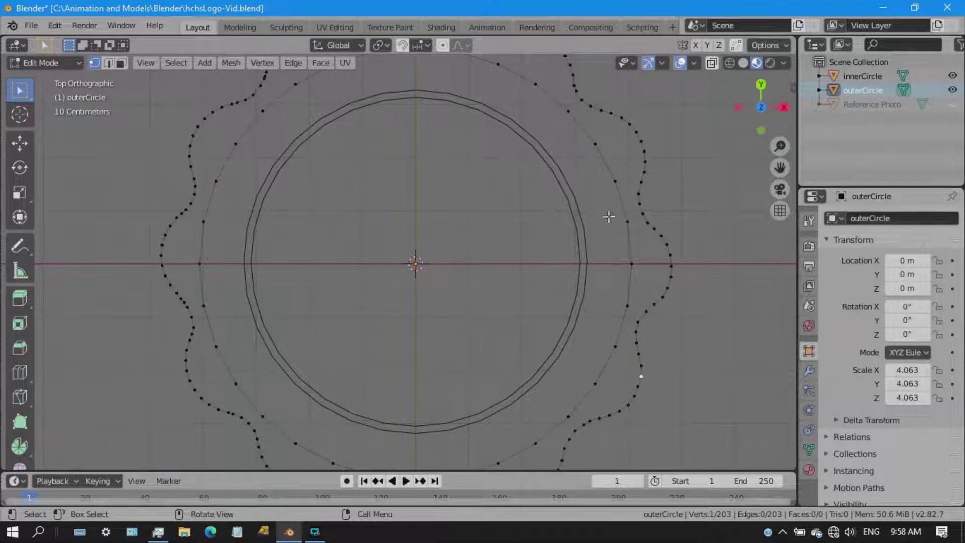
{"action": "key", "text": "f"}
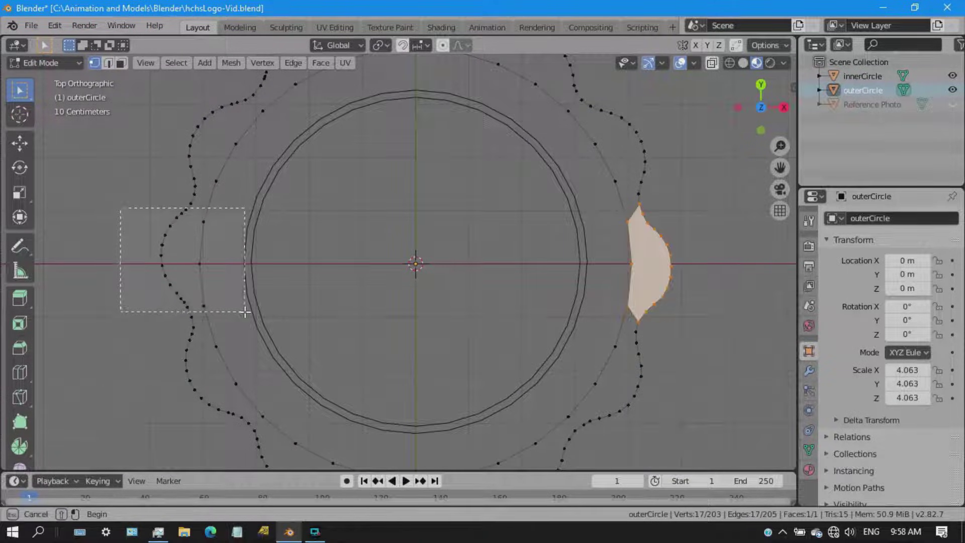
Step: Fill the leftmost scallop and the next two sections toward the bottom with faces between the rim and the ring
{"action": "left_click_drag", "start_coordinate": [245, 312], "coordinate": [244, 311]}
{"action": "key", "text": "f"}
{"action": "middle_click_drag", "start_coordinate": [271, 352], "coordinate": [229, 206], "text": "shift"}
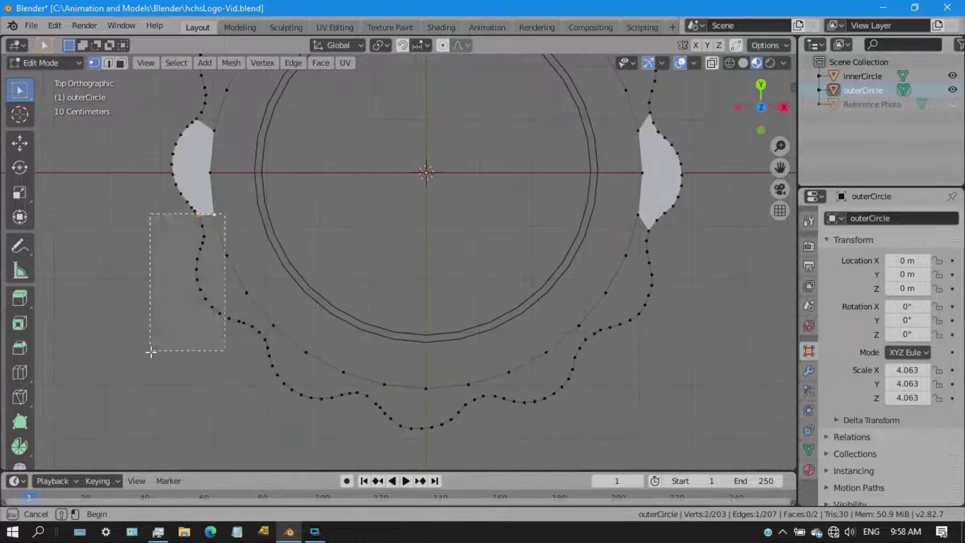
{"action": "key", "text": "f"}
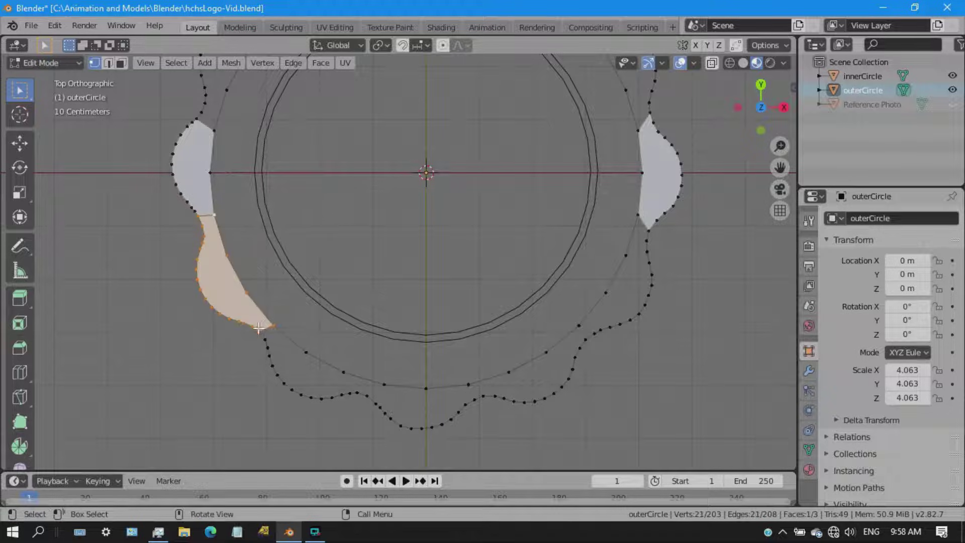
{"action": "left_click_drag", "start_coordinate": [382, 438], "coordinate": [382, 438]}
{"action": "key", "text": "f"}
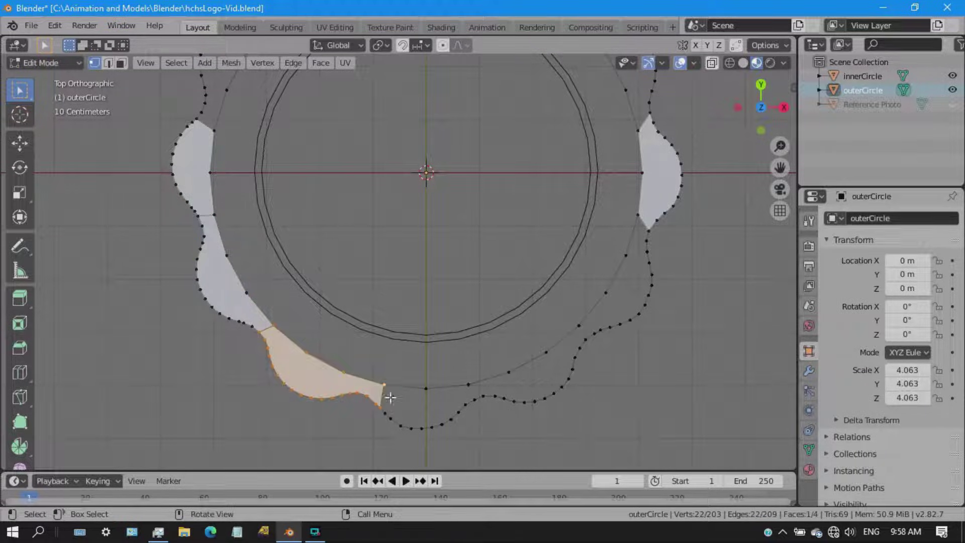
Step: Fill the bottom scallop and the two lower-right sections of outerCircle with faces between the rim and the ring
{"action": "left_click_drag", "start_coordinate": [397, 378], "coordinate": [580, 333], "text": "shift"}
{"action": "key", "text": "f"}
{"action": "key", "text": "f"}
{"action": "middle_click_drag", "start_coordinate": [643, 373], "coordinate": [590, 424], "text": "shift"}
{"action": "left_click", "coordinate": [512, 360]}
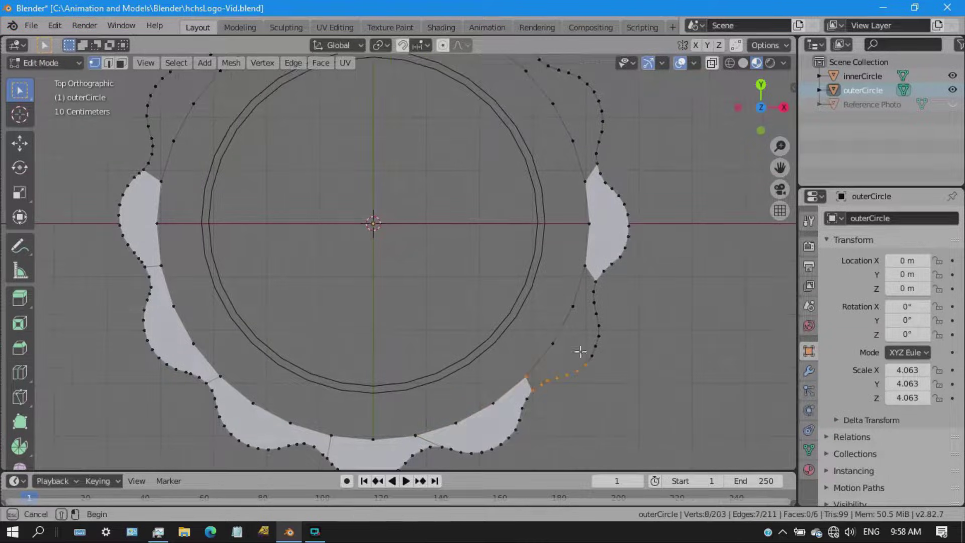
{"action": "key", "text": "f"}
{"action": "middle_click_drag", "start_coordinate": [622, 315], "coordinate": [721, 473], "text": "shift"}
{"action": "key", "text": "alt+a"}
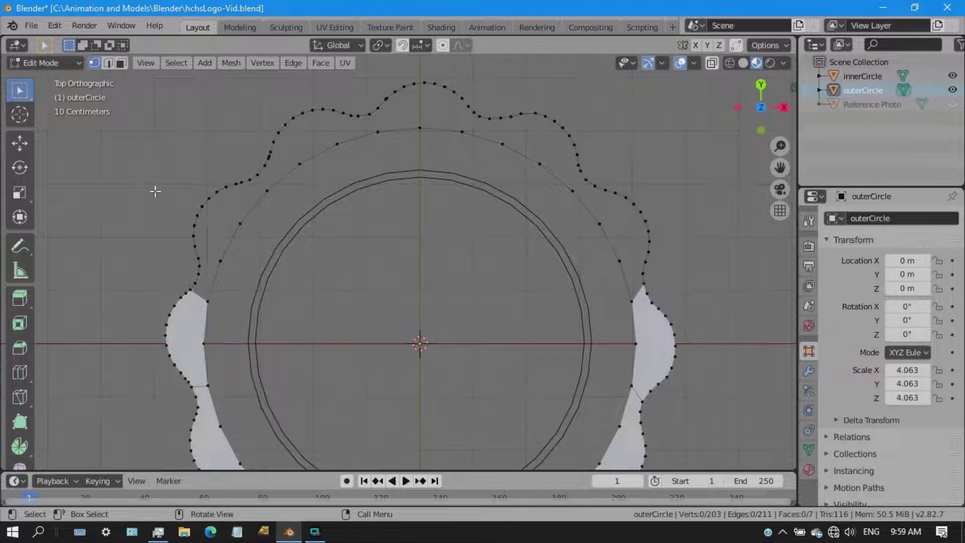
Step: Fill the two upper-left scallop sections of outerCircle with faces between the rim and the ring
{"action": "key", "text": "f"}
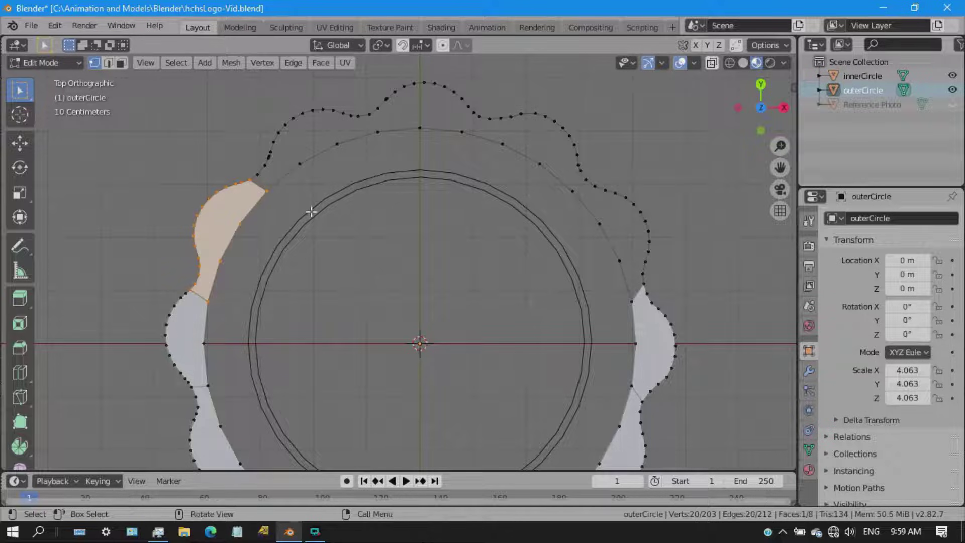
{"action": "middle_click_drag", "start_coordinate": [324, 233], "coordinate": [316, 278], "text": "shift"}
{"action": "left_click_drag", "start_coordinate": [361, 257], "coordinate": [373, 258]}
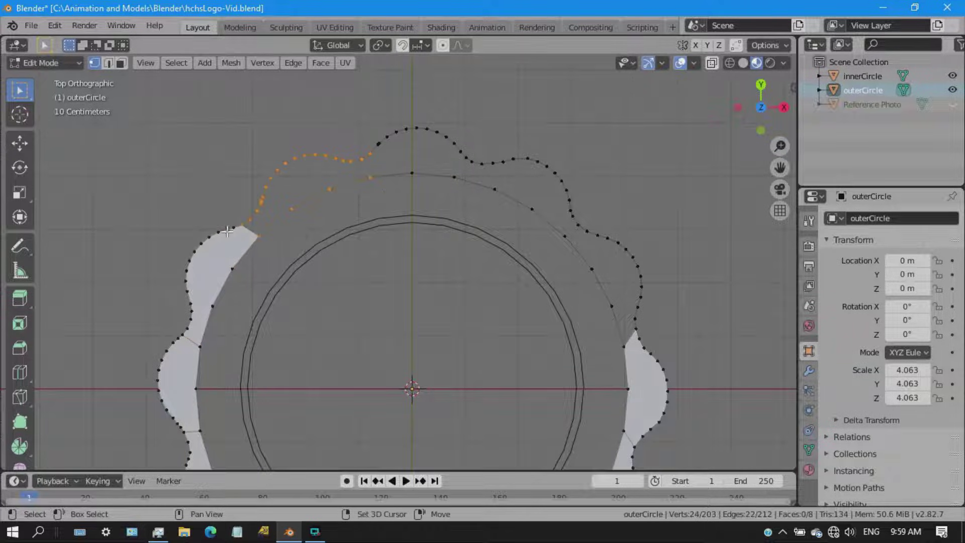
{"action": "key", "text": "f"}
{"action": "middle_click_drag", "start_coordinate": [457, 269], "coordinate": [408, 305], "text": "shift"}
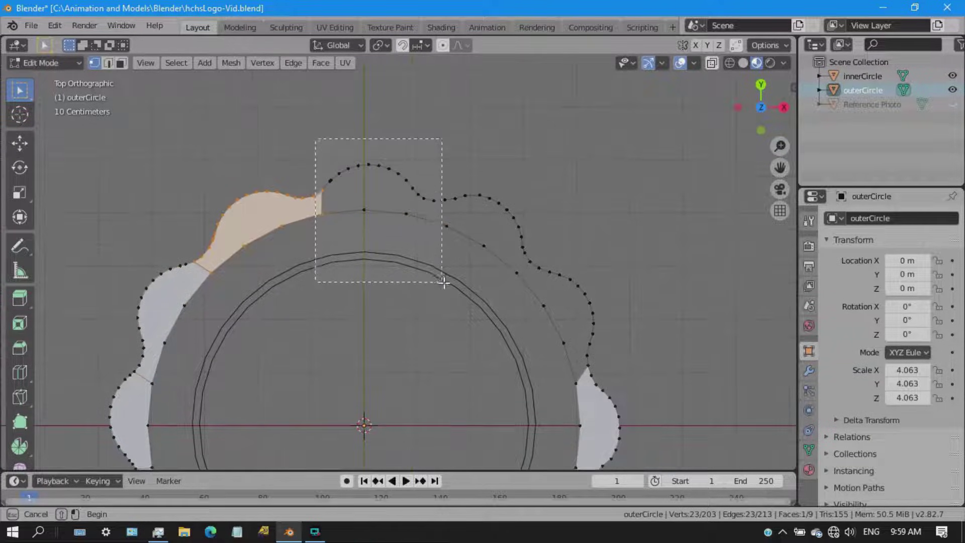
Step: Fill the top scallop and the remaining two upper-right sections of outerCircle with faces to close the band
{"action": "key", "text": "f"}
{"action": "left_click_drag", "start_coordinate": [550, 305], "coordinate": [551, 313]}
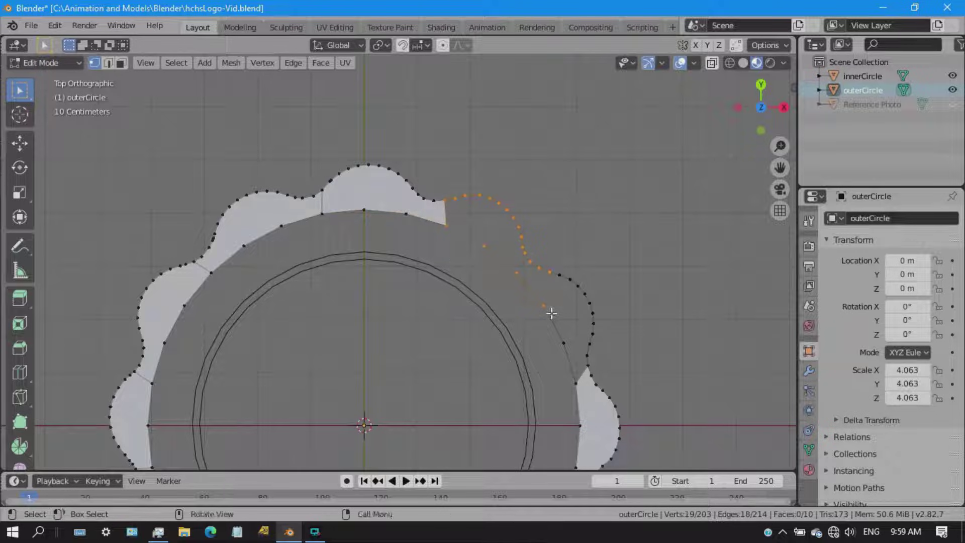
{"action": "key", "text": "f"}
{"action": "scroll", "coordinate": [593, 314], "scroll_direction": "up", "scroll_amount": 1}
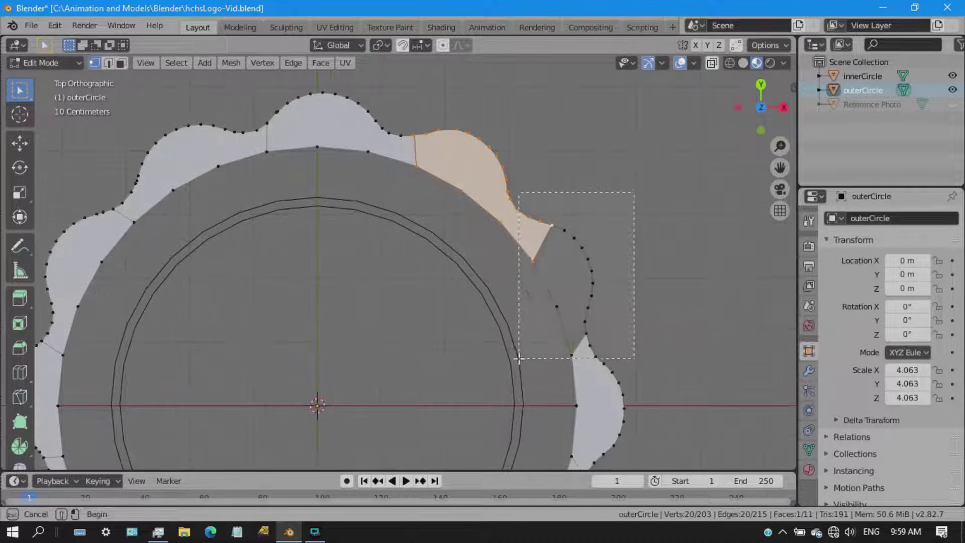
{"action": "key", "text": "f"}
Step: Finish editing outerCircle and open innerCircle for vertex editing with nothing selected
{"action": "key", "text": "Tab"}
{"action": "scroll", "coordinate": [562, 359], "scroll_direction": "down", "scroll_amount": 5}
{"action": "middle_click_drag", "start_coordinate": [479, 333], "coordinate": [524, 246], "text": "shift"}
{"action": "key", "text": "Tab"}
{"action": "left_click", "coordinate": [554, 337]}
{"action": "scroll", "coordinate": [450, 313], "scroll_direction": "up", "scroll_amount": 2}
{"action": "key", "text": "Tab"}
{"action": "left_click", "coordinate": [475, 338]}
{"action": "key", "text": "Tab"}
{"action": "key", "text": "a"}
{"action": "key", "text": "ctrl+z"}
{"action": "key", "text": "ctrl+z"}
Step: Fill the lower and upper halves of innerCircle's narrow ring with faces and return to object mode
{"action": "left_click_drag", "start_coordinate": [566, 206], "coordinate": [258, 341]}
{"action": "key", "text": "f"}
{"action": "middle_click_drag", "start_coordinate": [369, 192], "coordinate": [364, 232], "text": "shift"}
{"action": "left_click_drag", "start_coordinate": [193, 96], "coordinate": [588, 263]}
{"action": "key", "text": "f"}
{"action": "key", "text": "Tab"}
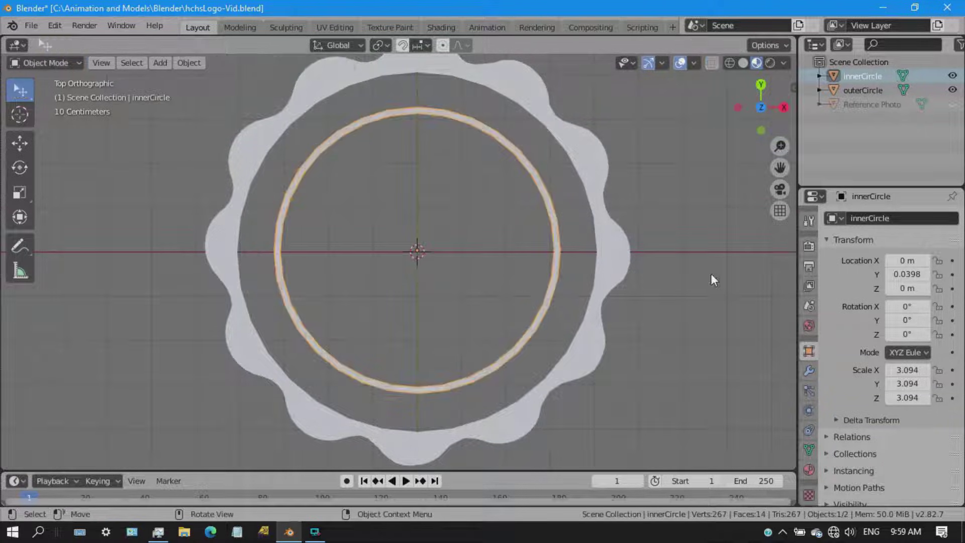
Step: With both circles hidden and the Reference Photo shown, add a plane and move it over the shield
{"action": "key", "text": "alt+h"}
{"action": "scroll", "coordinate": [465, 262], "scroll_direction": "up", "scroll_amount": 5}
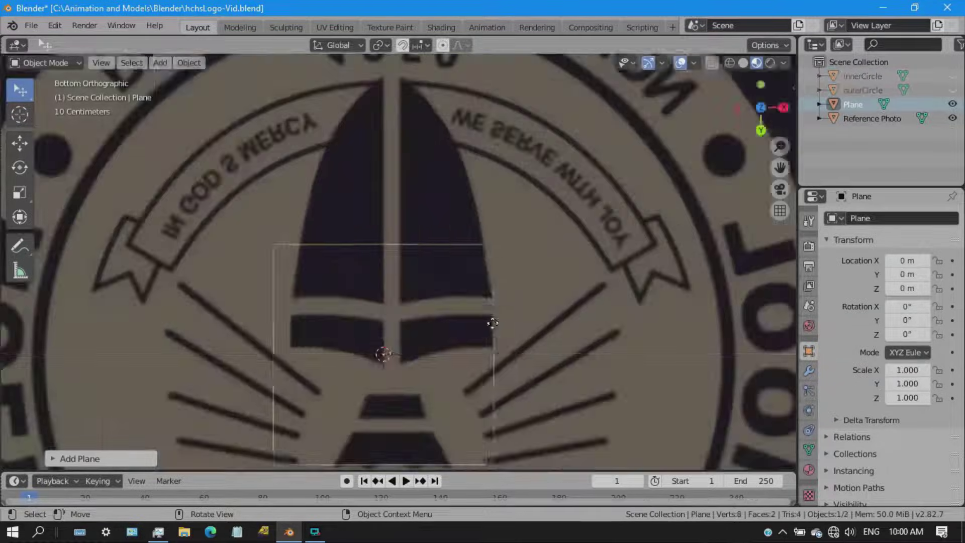
{"action": "key", "text": "g"}
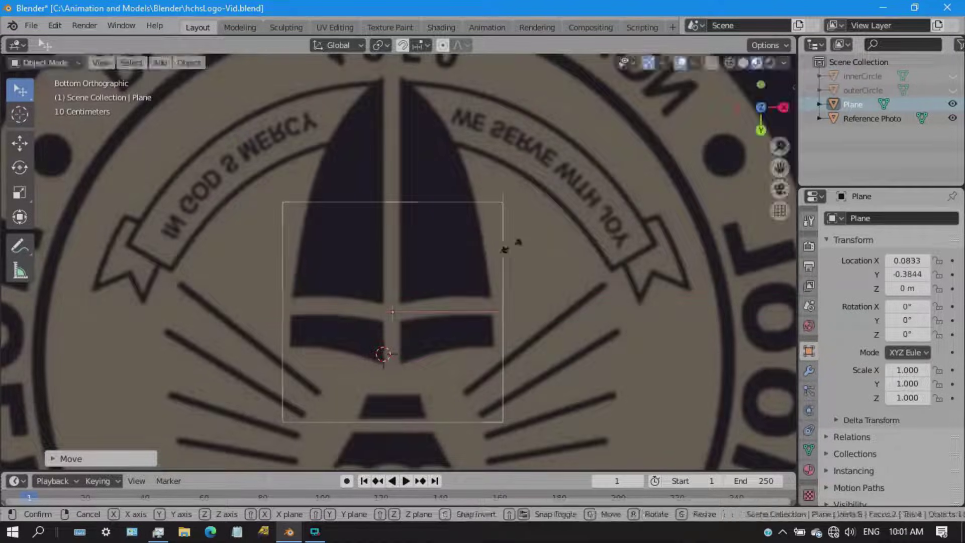
{"action": "right_click", "coordinate": [466, 273]}
Step: In top view, subdivide the plane over the shield with 15 cuts
{"action": "key", "text": "Tab"}
{"action": "key", "text": "KP_7"}
{"action": "right_click", "coordinate": [435, 319]}
{"action": "left_click", "coordinate": [365, 170]}
{"action": "left_click", "coordinate": [76, 459]}
{"action": "left_click", "coordinate": [190, 360]}
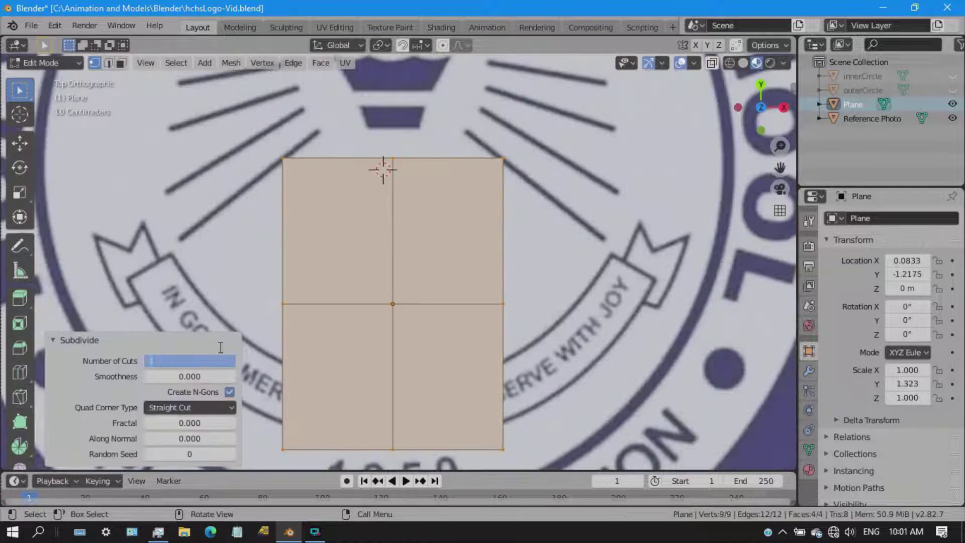
{"action": "type", "text": "15"}
{"action": "key", "text": "Return"}
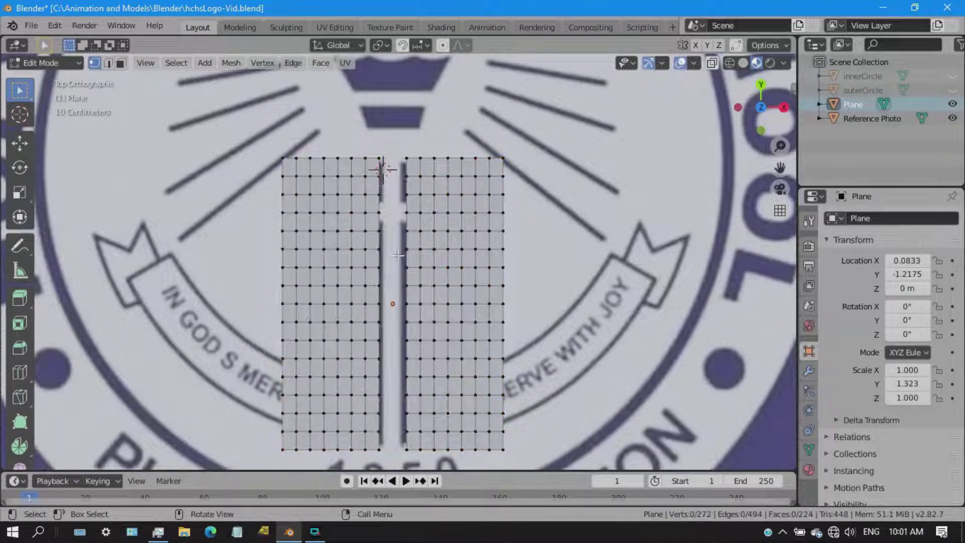
Step: Move the mirrored vertices along the top of the grid down onto the shield's curved upper outline
{"action": "scroll", "coordinate": [398, 255], "scroll_direction": "up", "scroll_amount": 2}
{"action": "left_click", "coordinate": [371, 166]}
{"action": "key", "text": "g"}
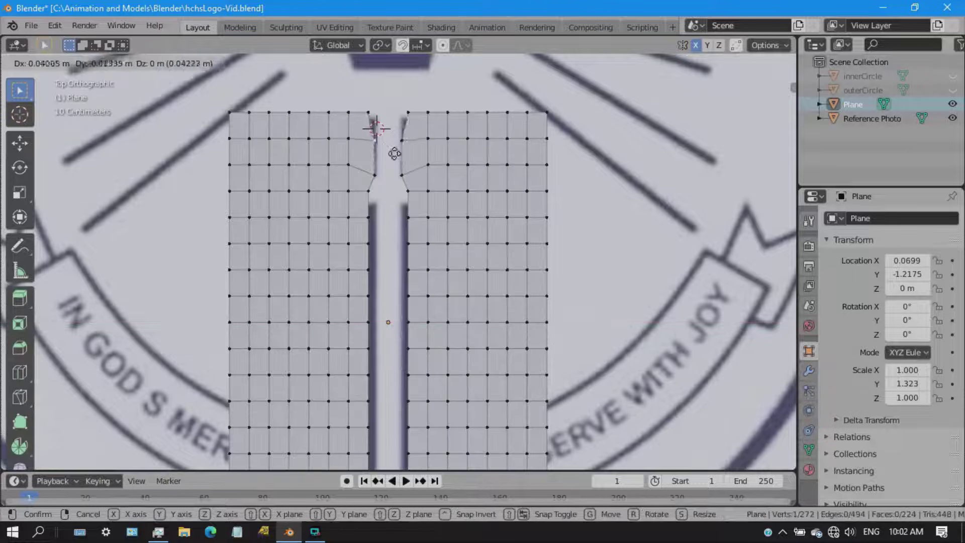
{"action": "left_click", "coordinate": [349, 136]}
{"action": "left_click", "coordinate": [329, 112]}
{"action": "key", "text": "g"}
{"action": "left_click", "coordinate": [326, 134]}
{"action": "left_click", "coordinate": [308, 112]}
{"action": "key", "text": "g"}
{"action": "left_click", "coordinate": [305, 139]}
{"action": "left_click_drag", "start_coordinate": [299, 131], "coordinate": [240, 211]}
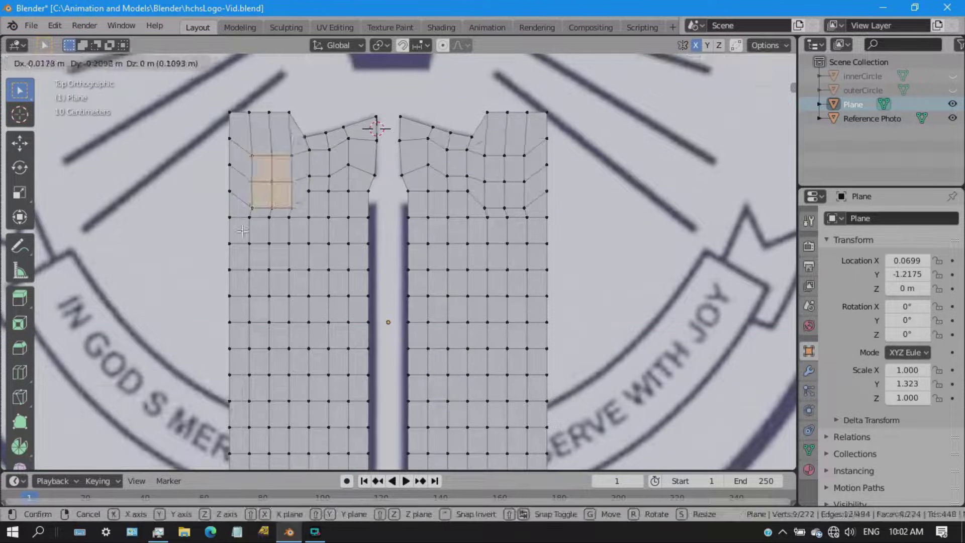
{"action": "left_click", "coordinate": [233, 129]}
{"action": "scroll", "coordinate": [417, 175], "scroll_direction": "down", "scroll_amount": 3}
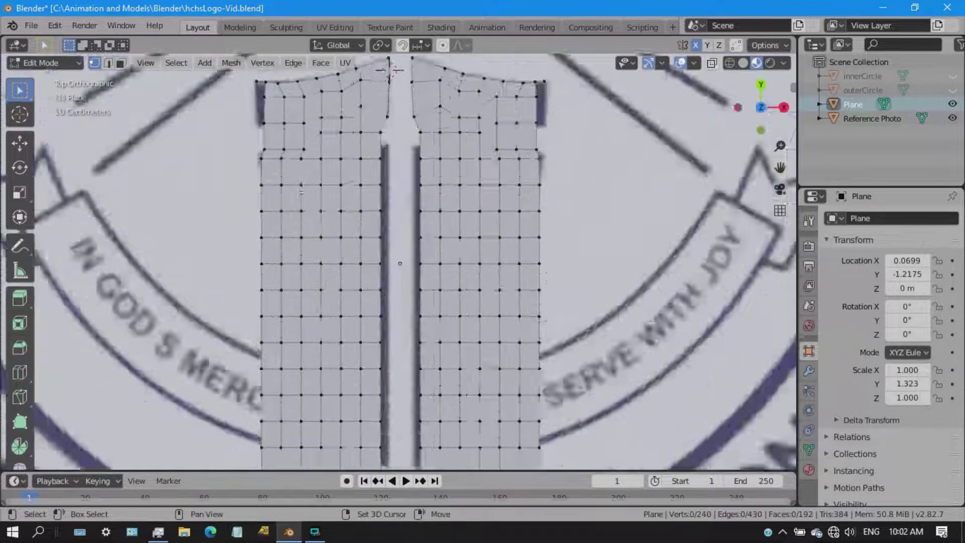
Step: Move the outer side vertex of the shield's upper band onto the outline in the Reference Photo
{"action": "middle_click_drag", "start_coordinate": [221, 88], "coordinate": [306, 202], "text": "shift"}
{"action": "scroll", "coordinate": [306, 202], "scroll_direction": "up", "scroll_amount": 4}
{"action": "left_click", "coordinate": [304, 202]}
{"action": "key", "text": "g"}
{"action": "left_click", "coordinate": [353, 223]}
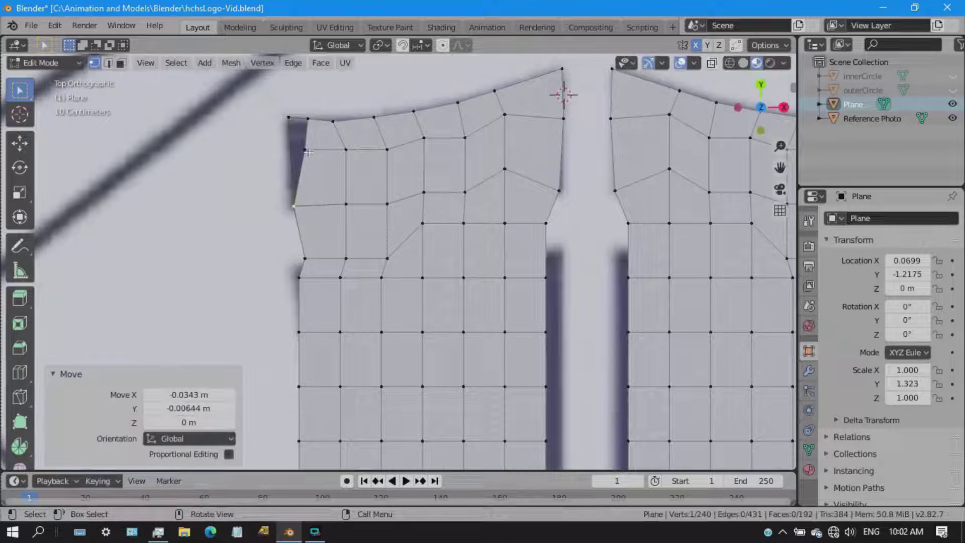
Step: Delete the faces covering the horizontal gap between the shield's upper band and its lower part
{"action": "scroll", "coordinate": [359, 224], "scroll_direction": "down", "scroll_amount": 2}
{"action": "key", "text": "3"}
{"action": "left_click", "coordinate": [384, 245]}
{"action": "left_click", "coordinate": [656, 235], "text": "shift"}
{"action": "left_click", "coordinate": [711, 241], "text": "shift"}
{"action": "key", "text": "x"}
{"action": "left_click", "coordinate": [555, 222]}
Step: Delete the grid's lower outer corners on both sides where they extend past the tapering shield
{"action": "scroll", "coordinate": [396, 146], "scroll_direction": "down", "scroll_amount": 5}
{"action": "left_click_drag", "start_coordinate": [361, 315], "coordinate": [404, 386]}
{"action": "left_click_drag", "start_coordinate": [496, 316], "coordinate": [551, 389], "text": "shift"}
{"action": "key", "text": "x"}
{"action": "scroll", "coordinate": [438, 422], "scroll_direction": "up", "scroll_amount": 3}
{"action": "key", "text": "x"}
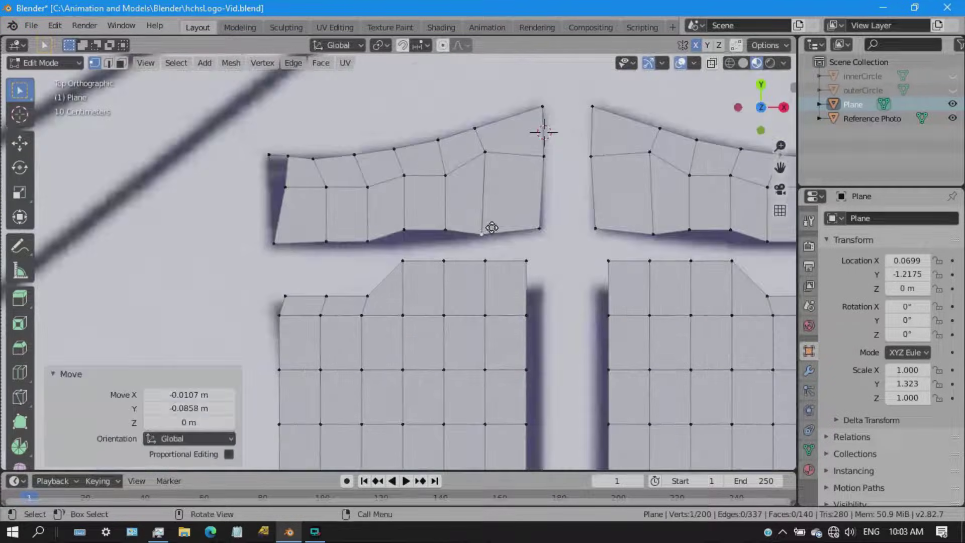
Step: Fit the upper band's bottom vertices to the reference outline and fill its open outer ends with faces
{"action": "key", "text": "g"}
{"action": "left_click", "coordinate": [543, 130]}
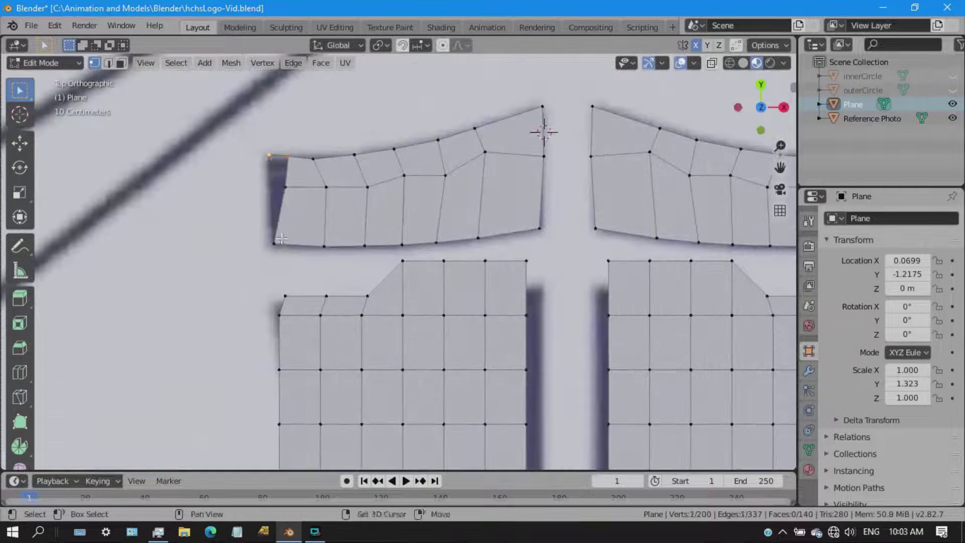
{"action": "scroll", "coordinate": [553, 282], "scroll_direction": "down", "scroll_amount": 1}
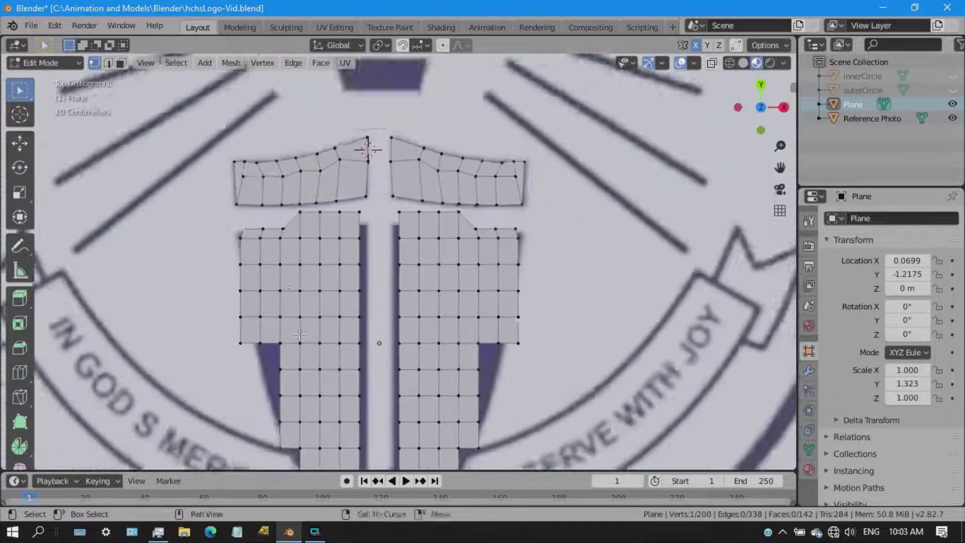
Step: Delete interior vertices of the lower shield grid and bridge the gaps along its outer sides with edges
{"action": "scroll", "coordinate": [366, 147], "scroll_direction": "up", "scroll_amount": 3}
{"action": "key", "text": "x"}
{"action": "left_click", "coordinate": [332, 302]}
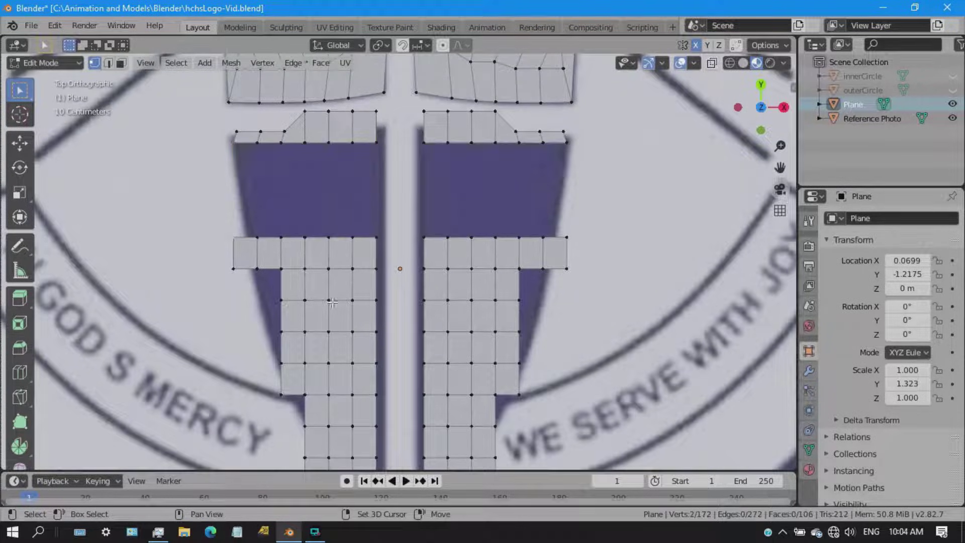
{"action": "key", "text": "f"}
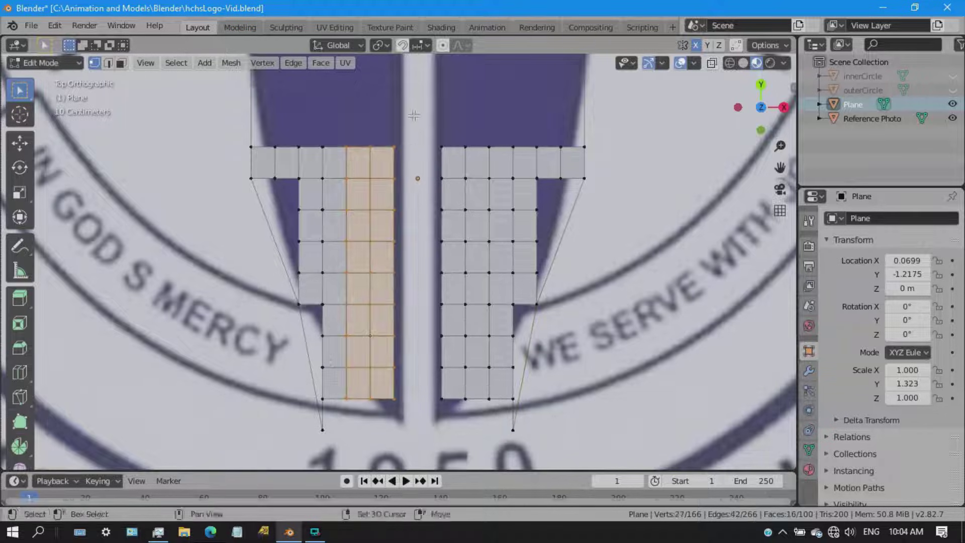
{"action": "key", "text": "x"}
{"action": "left_click", "coordinate": [547, 258]}
Step: Move the free inner vertices near the shield's pointed tip onto the vertical edge beside the central gap
{"action": "key", "text": "g"}
{"action": "left_click", "coordinate": [400, 370]}
{"action": "left_click", "coordinate": [323, 366]}
{"action": "key", "text": "g"}
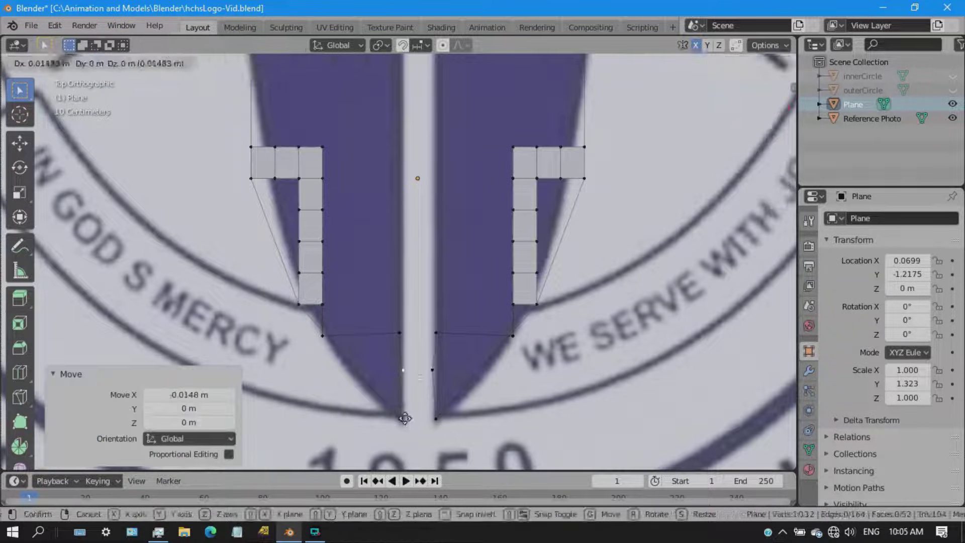
{"action": "left_click", "coordinate": [405, 418]}
{"action": "left_click", "coordinate": [324, 335]}
{"action": "key", "text": "g"}
{"action": "left_click", "coordinate": [398, 294]}
Step: Move the remaining mirrored inner vertices onto the upper stretch of the vertical edge beside the central gap
{"action": "left_click", "coordinate": [323, 304]}
{"action": "key", "text": "g"}
{"action": "left_click", "coordinate": [400, 265]}
{"action": "left_click", "coordinate": [322, 272]}
{"action": "key", "text": "g"}
{"action": "left_click", "coordinate": [400, 235]}
{"action": "left_click", "coordinate": [323, 242]}
{"action": "key", "text": "g"}
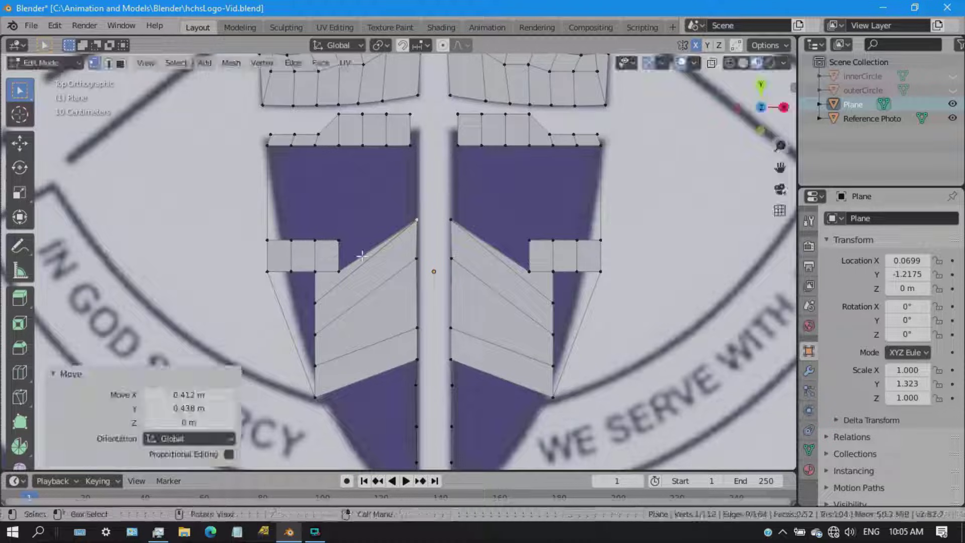
{"action": "left_click", "coordinate": [341, 237]}
{"action": "key", "text": "g"}
{"action": "left_click", "coordinate": [417, 142]}
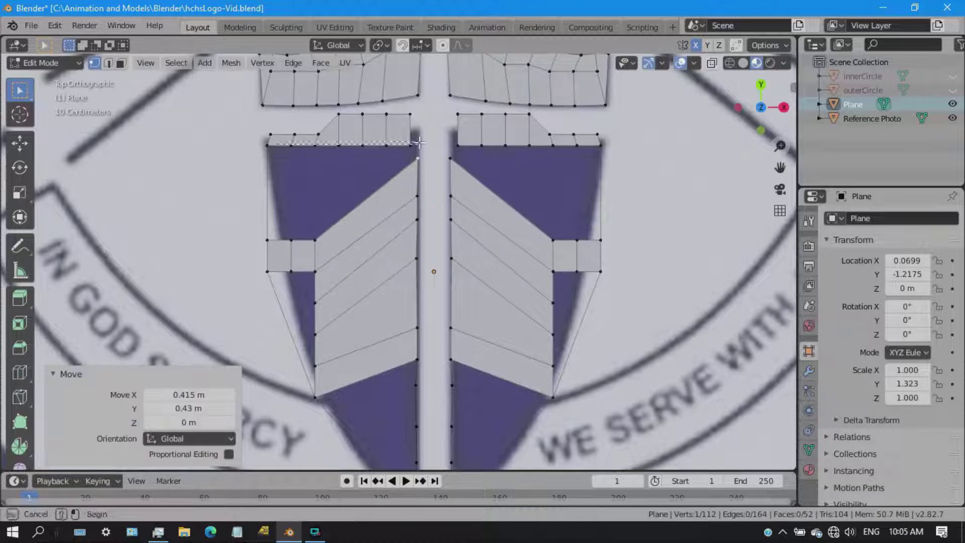
Step: Delete the grid row beneath the lower shield's top edge, leaving only its border vertices
{"action": "key", "text": "x"}
{"action": "left_click", "coordinate": [357, 195]}
{"action": "key", "text": "x"}
{"action": "left_click", "coordinate": [580, 160]}
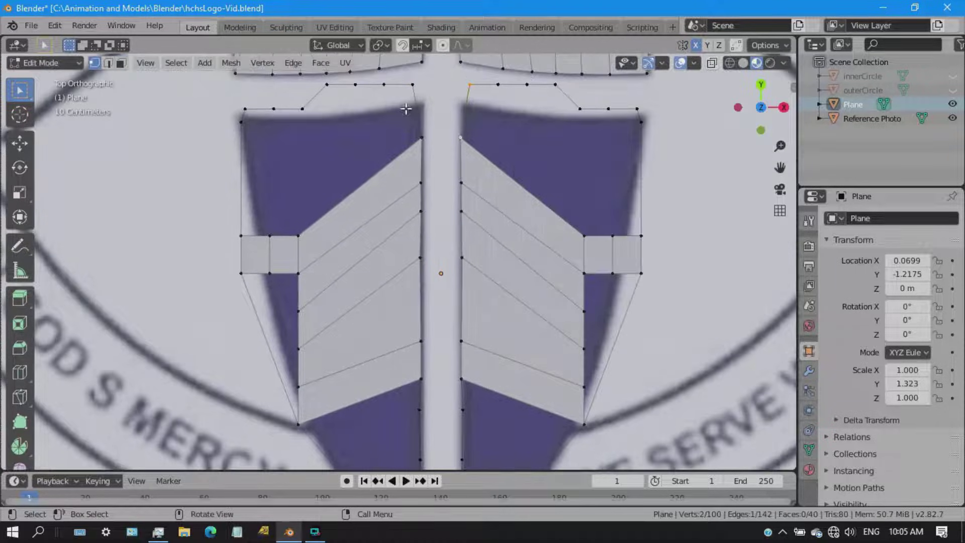
Step: Move the lower shield's top-edge and upper side vertices onto the curved outline in the Reference Photo
{"action": "left_click", "coordinate": [412, 84]}
{"action": "key", "text": "g"}
{"action": "left_click", "coordinate": [424, 102]}
{"action": "left_click", "coordinate": [384, 84]}
{"action": "key", "text": "g"}
{"action": "left_click", "coordinate": [391, 108]}
{"action": "left_click", "coordinate": [355, 84]}
{"action": "key", "text": "g"}
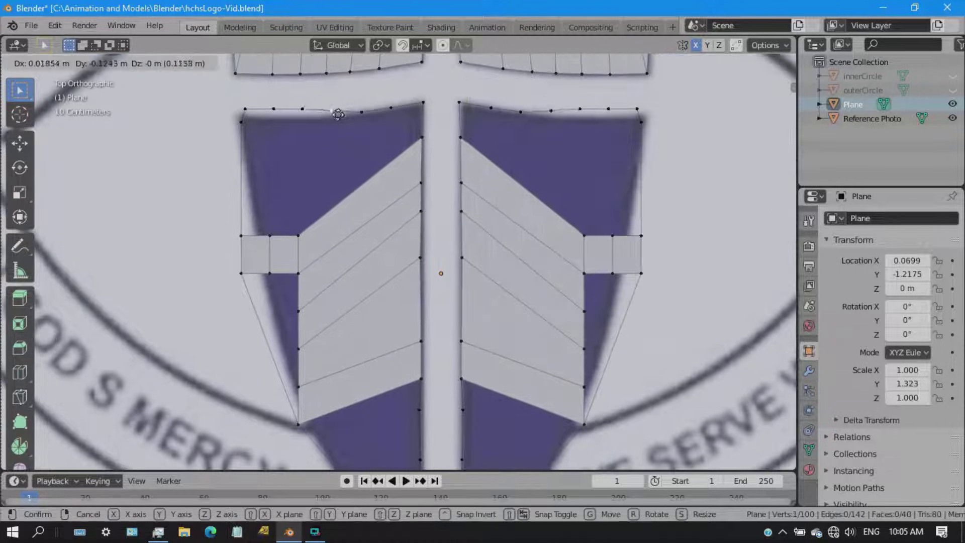
{"action": "key", "text": "g"}
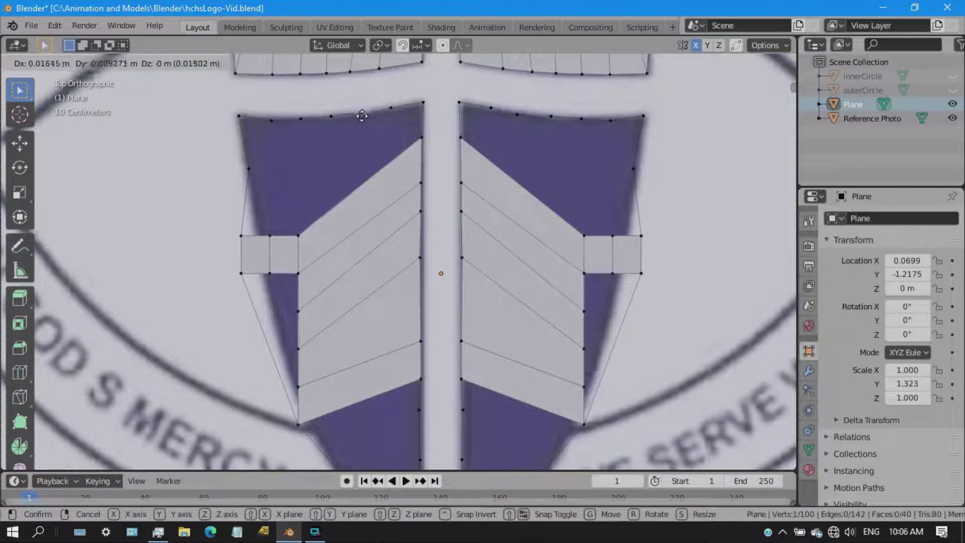
{"action": "left_click", "coordinate": [399, 111]}
{"action": "left_click", "coordinate": [242, 235]}
{"action": "key", "text": "g"}
{"action": "left_click", "coordinate": [258, 229]}
Step: Delete the leftover interior vertices of both lower shield halves and of the upper bands
{"action": "left_click_drag", "start_coordinate": [263, 224], "coordinate": [307, 402]}
{"action": "key", "text": "x"}
{"action": "left_click", "coordinate": [296, 336]}
{"action": "left_click_drag", "start_coordinate": [597, 215], "coordinate": [568, 418]}
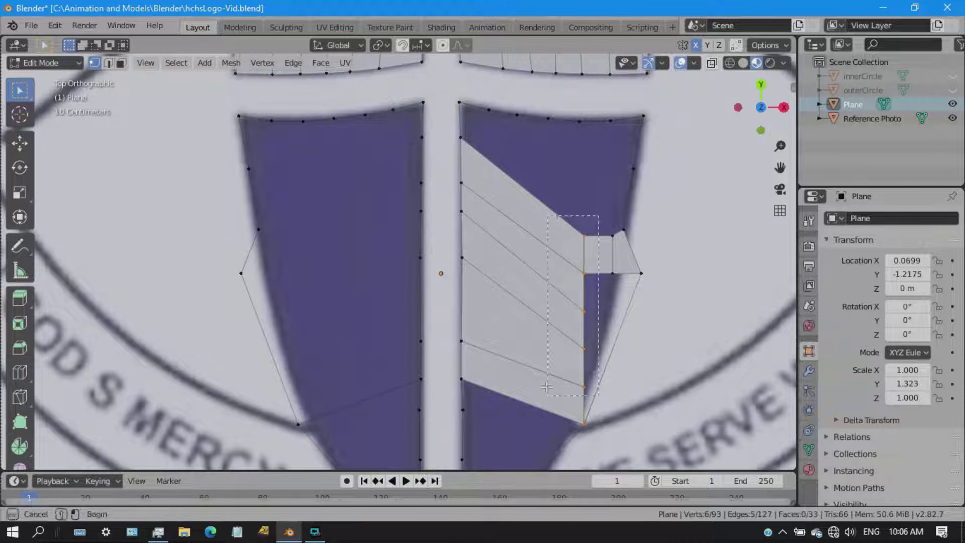
{"action": "left_click", "coordinate": [331, 320]}
{"action": "scroll", "coordinate": [331, 320], "scroll_direction": "down", "scroll_amount": 2}
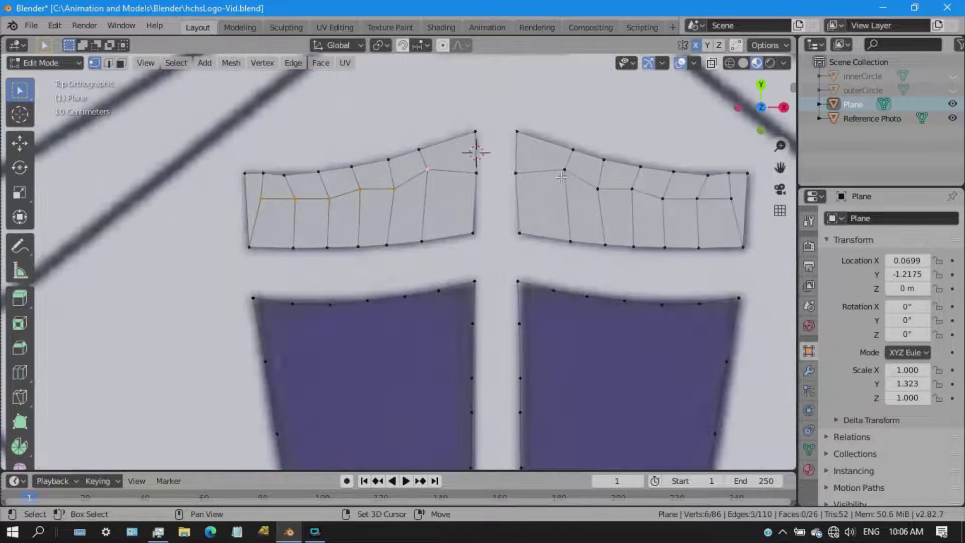
{"action": "key", "text": "x"}
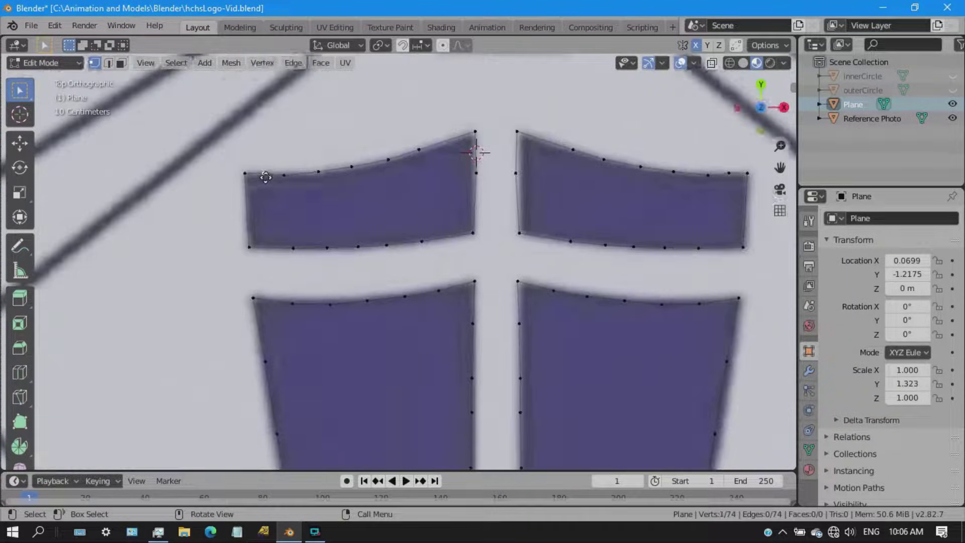
{"action": "scroll", "coordinate": [404, 174], "scroll_direction": "down", "scroll_amount": 3}
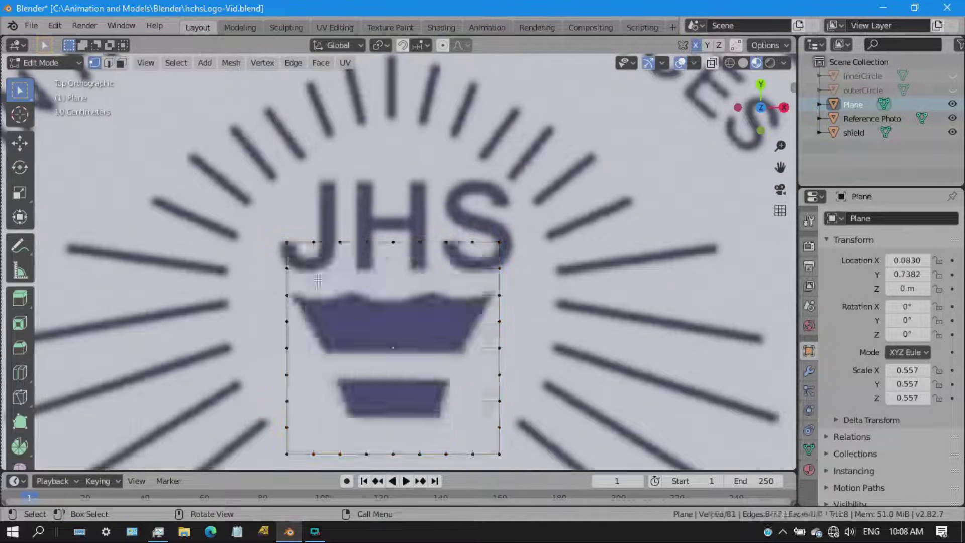
Step: Subdivide the new plane below the shield into a 7 by 7 grid of faces
{"action": "scroll", "coordinate": [436, 296], "scroll_direction": "up", "scroll_amount": 3}
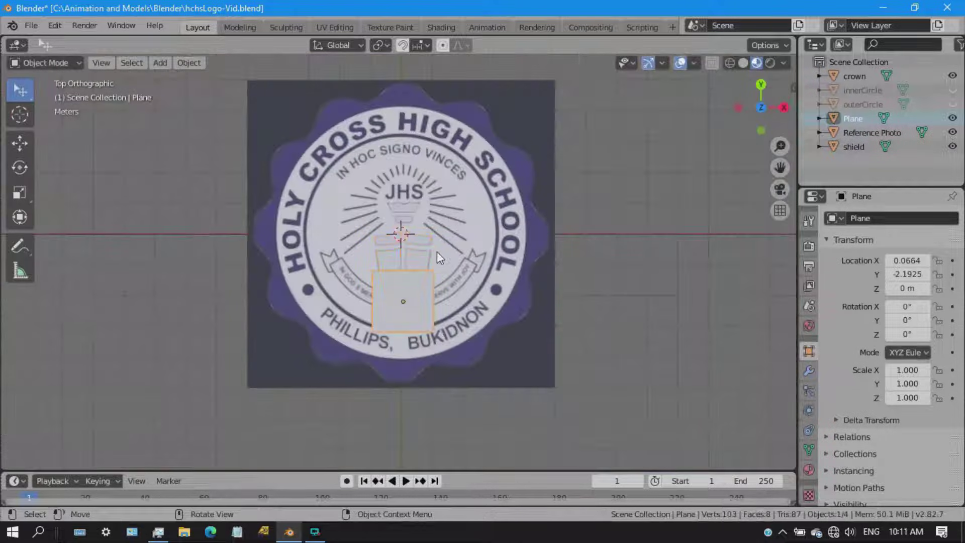
{"action": "scroll", "coordinate": [436, 252], "scroll_direction": "up", "scroll_amount": 3}
{"action": "key", "text": "Tab"}
{"action": "right_click", "coordinate": [559, 168]}
{"action": "left_click", "coordinate": [559, 170]}
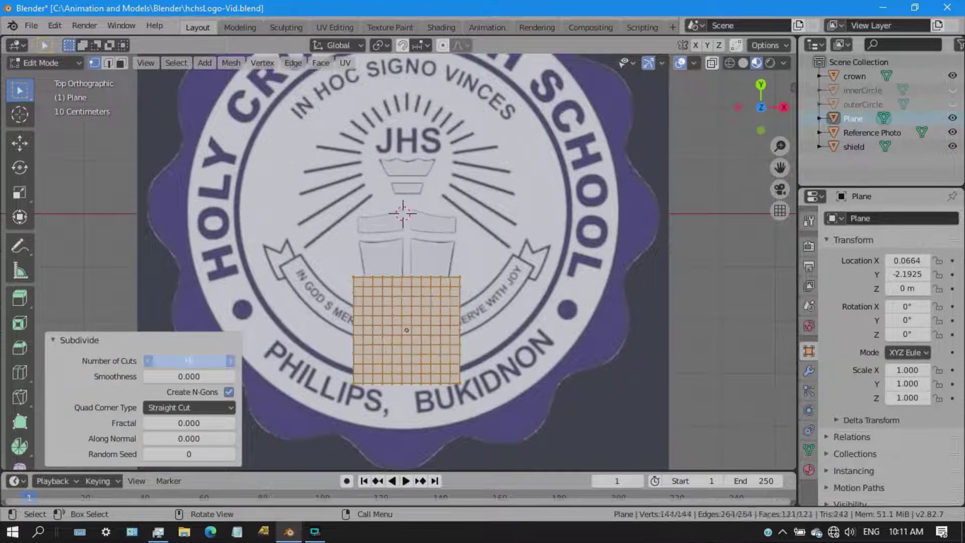
{"action": "left_click", "coordinate": [384, 441]}
{"action": "key", "text": "Tab"}
{"action": "key", "text": "Tab"}
{"action": "scroll", "coordinate": [391, 379], "scroll_direction": "up", "scroll_amount": 4}
Step: Open the grid's centre strip and move its mirrored outer top corner onto the end of the motto banner
{"action": "left_click", "coordinate": [438, 167]}
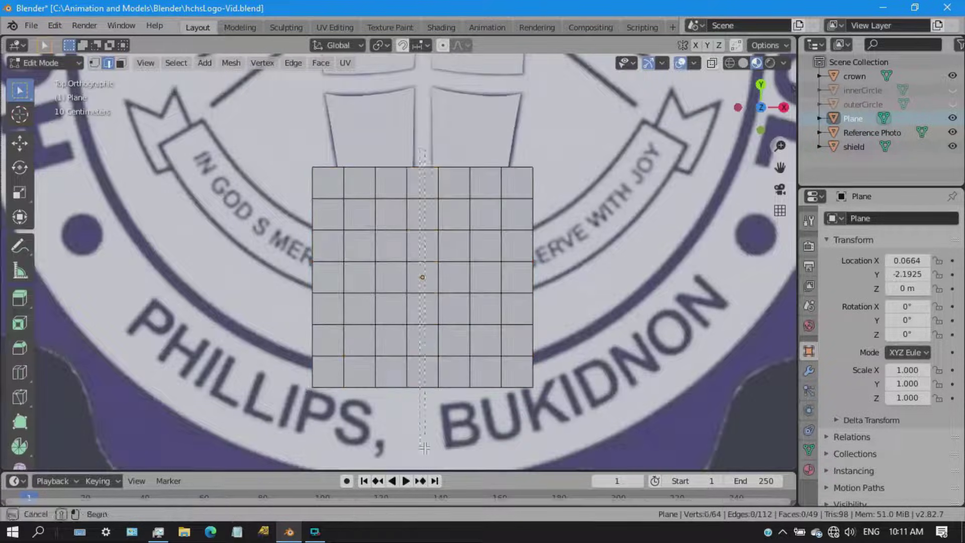
{"action": "key", "text": "g"}
{"action": "left_click", "coordinate": [161, 146]}
Step: Delete the intermediate vertices along the grid's top and join the outer and inner corners with an edge
{"action": "left_click", "coordinate": [343, 167]}
{"action": "left_click_drag", "start_coordinate": [449, 154], "coordinate": [513, 180]}
{"action": "key", "text": "x"}
{"action": "left_click", "coordinate": [513, 181]}
{"action": "left_click", "coordinate": [312, 167]}
{"action": "left_click", "coordinate": [406, 167], "text": "shift"}
{"action": "key", "text": "f"}
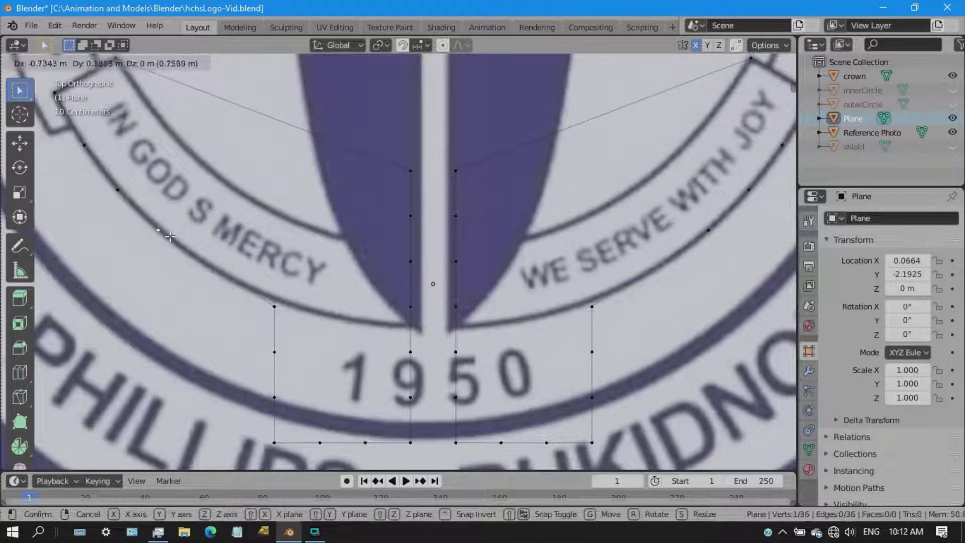
Step: Move the grid's mirrored boundary vertices onto the motto banner's lower curve, shield-side edge and upper curve
{"action": "key", "text": "Return"}
{"action": "key", "text": "g"}
{"action": "left_click", "coordinate": [348, 326]}
{"action": "key", "text": "g"}
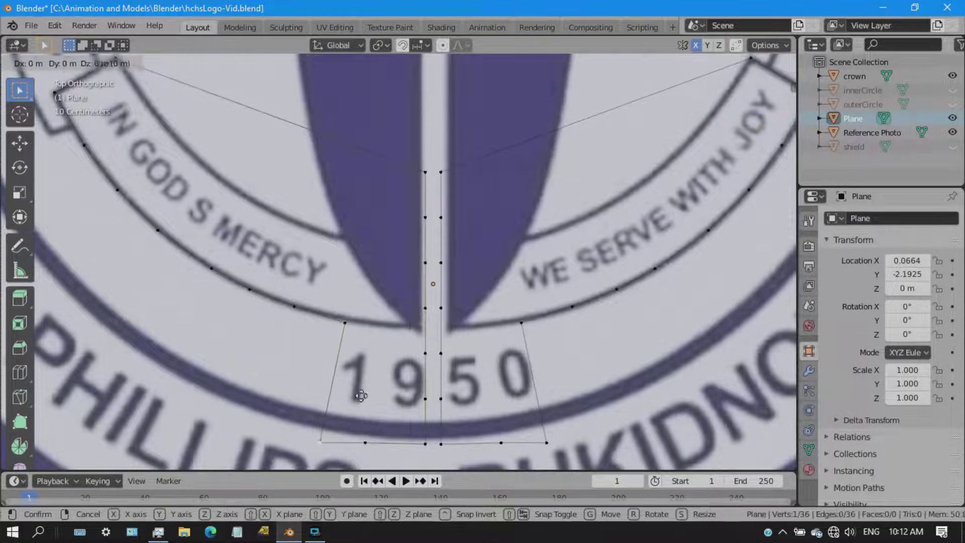
{"action": "left_click", "coordinate": [370, 278]}
{"action": "key", "text": "g"}
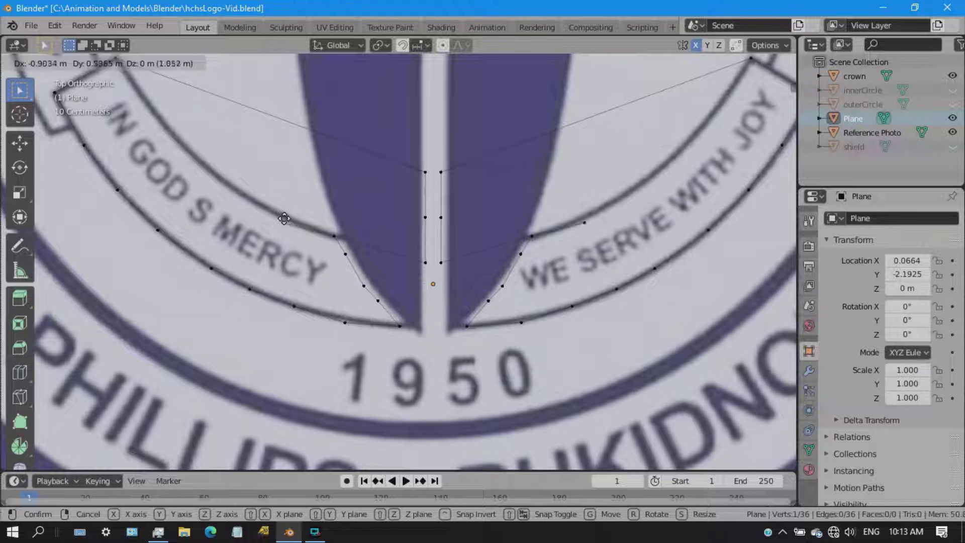
{"action": "left_click", "coordinate": [420, 203]}
{"action": "scroll", "coordinate": [424, 227], "scroll_direction": "down", "scroll_amount": 4}
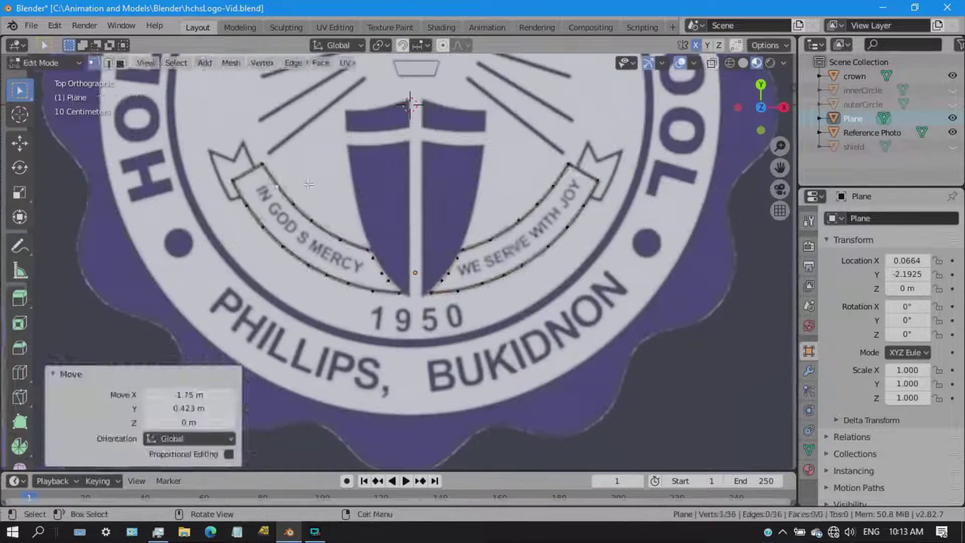
Step: Nudge the banner vertices beside the shield's lower point to follow the shield's curved edge
{"action": "middle_click_drag", "start_coordinate": [396, 337], "coordinate": [377, 277]}
{"action": "key", "text": "KP_7"}
{"action": "scroll", "coordinate": [437, 291], "scroll_direction": "up", "scroll_amount": 4}
{"action": "scroll", "coordinate": [437, 291], "scroll_direction": "down", "scroll_amount": 4}
{"action": "scroll", "coordinate": [478, 295], "scroll_direction": "up", "scroll_amount": 4}
{"action": "left_click", "coordinate": [485, 303]}
{"action": "key", "text": "g"}
{"action": "left_click", "coordinate": [514, 348]}
{"action": "scroll", "coordinate": [514, 347], "scroll_direction": "down", "scroll_amount": 1}
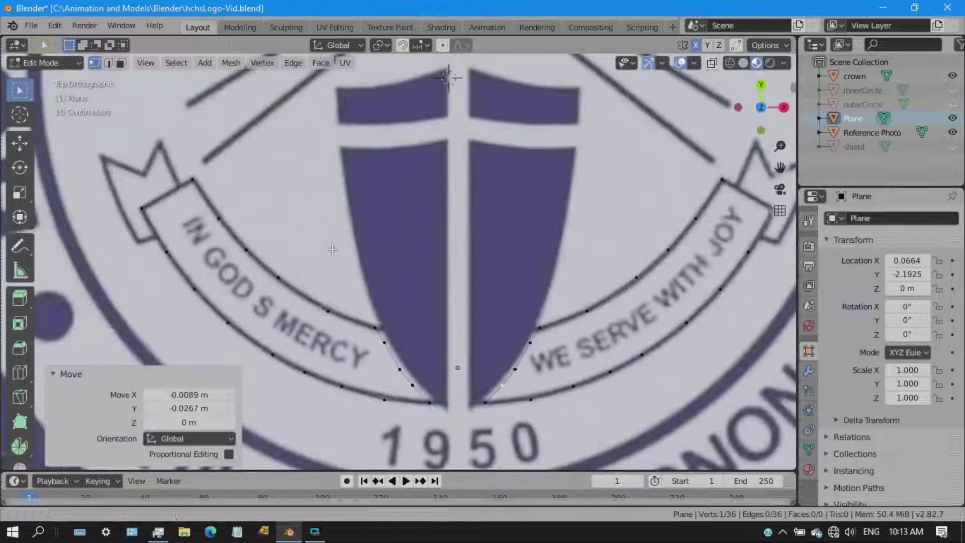
Step: Add a single loop cut on the banner's short outer end and move the new vertex to where the ribbon tail begins
{"action": "middle_click_drag", "start_coordinate": [333, 249], "coordinate": [544, 267], "text": "shift"}
{"action": "scroll", "coordinate": [544, 267], "scroll_direction": "up", "scroll_amount": 3}
{"action": "left_click", "coordinate": [20, 372]}
{"action": "left_click", "coordinate": [343, 237]}
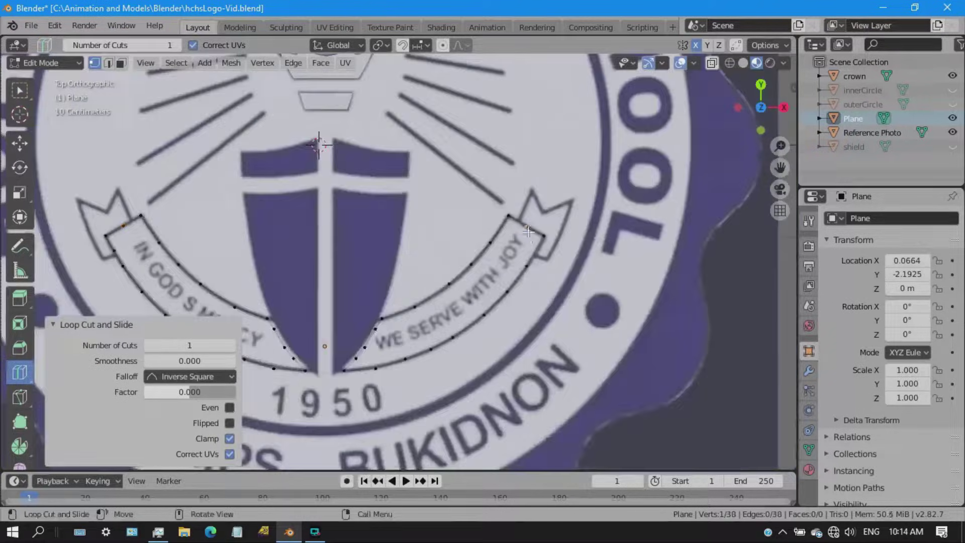
{"action": "key", "text": "w"}
{"action": "scroll", "coordinate": [608, 252], "scroll_direction": "up", "scroll_amount": 4}
{"action": "key", "text": "g"}
{"action": "left_click", "coordinate": [329, 232]}
Step: Extrude vertices around the ribbon tail at the WE SERVE WITH JOY end and close its outline onto the banner with an edge
{"action": "scroll", "coordinate": [329, 232], "scroll_direction": "down", "scroll_amount": 4}
{"action": "scroll", "coordinate": [503, 227], "scroll_direction": "up", "scroll_amount": 3}
{"action": "key", "text": "e"}
{"action": "left_click", "coordinate": [564, 219]}
{"action": "left_click", "coordinate": [543, 212], "text": "shift"}
{"action": "key", "text": "f"}
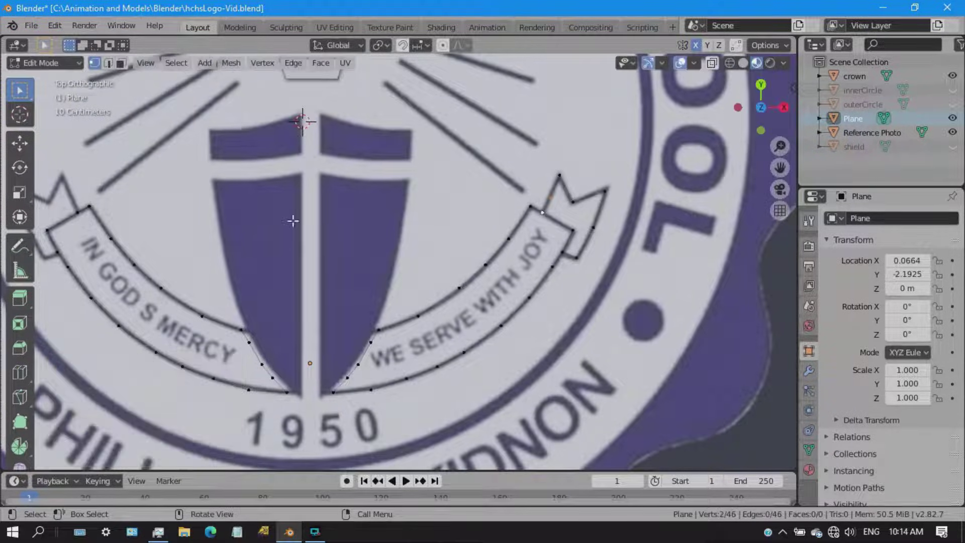
Step: Extrude vertices along the outline of the ribbon tail at the IN GOD S MERCY end of the banner
{"action": "scroll", "coordinate": [432, 300], "scroll_direction": "down", "scroll_amount": 1}
{"action": "middle_click_drag", "start_coordinate": [451, 282], "coordinate": [544, 277], "text": "shift"}
{"action": "left_click", "coordinate": [225, 248]}
{"action": "key", "text": "e"}
{"action": "left_click", "coordinate": [420, 311]}
{"action": "left_click", "coordinate": [396, 254]}
{"action": "key", "text": "e"}
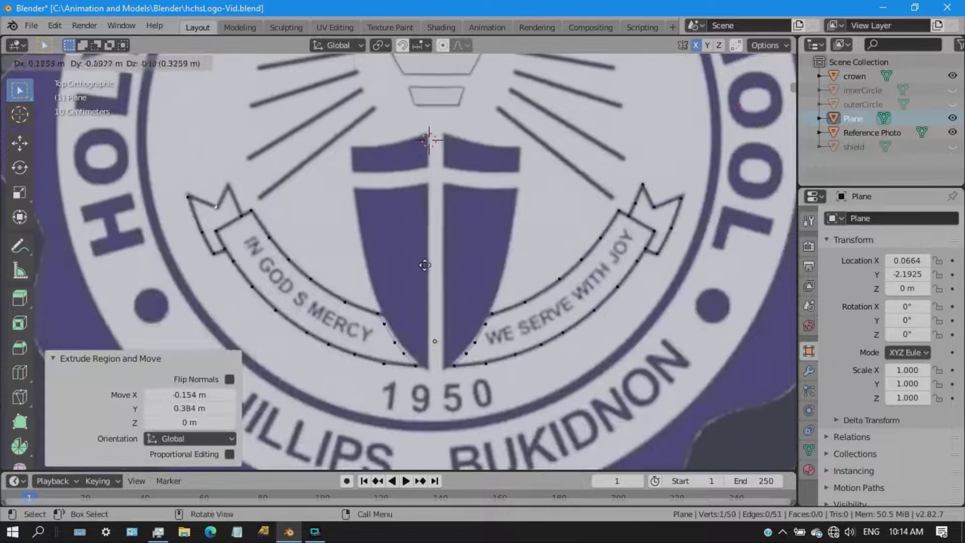
{"action": "left_click", "coordinate": [446, 264]}
Step: Inspect the traced banner outline in Object Mode by toggling the visibility of the shield and the reference photo
{"action": "key", "text": "Tab"}
{"action": "left_click", "coordinate": [951, 146]}
{"action": "left_click", "coordinate": [952, 147]}
{"action": "left_click", "coordinate": [952, 132]}
{"action": "scroll", "coordinate": [514, 291], "scroll_direction": "down", "scroll_amount": 4}
{"action": "left_click", "coordinate": [952, 132]}
{"action": "scroll", "coordinate": [515, 290], "scroll_direction": "up", "scroll_amount": 3}
{"action": "left_click", "coordinate": [952, 132]}
{"action": "left_click", "coordinate": [808, 370]}
{"action": "left_click", "coordinate": [891, 218]}
{"action": "left_click", "coordinate": [681, 438]}
{"action": "scroll", "coordinate": [603, 301], "scroll_direction": "up", "scroll_amount": 3}
{"action": "left_click_drag", "start_coordinate": [858, 296], "coordinate": [880, 296]}
{"action": "middle_click_drag", "start_coordinate": [618, 342], "coordinate": [925, 366]}
{"action": "key", "text": "ctrl+z"}
{"action": "key", "text": "ctrl+z"}
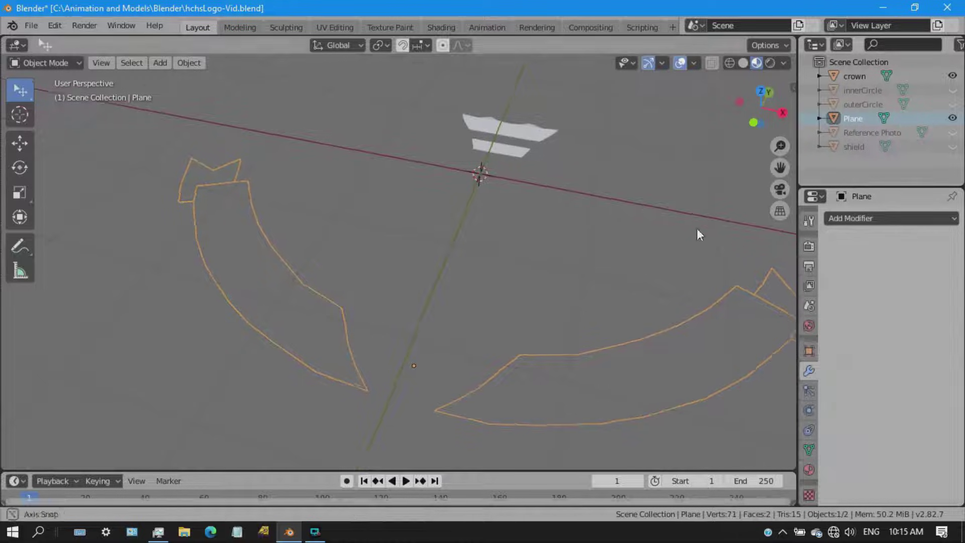
Step: Hide the reference photo and fill both banner halves and both ribbon tails with faces
{"action": "key", "text": "Tab"}
{"action": "left_click", "coordinate": [761, 93]}
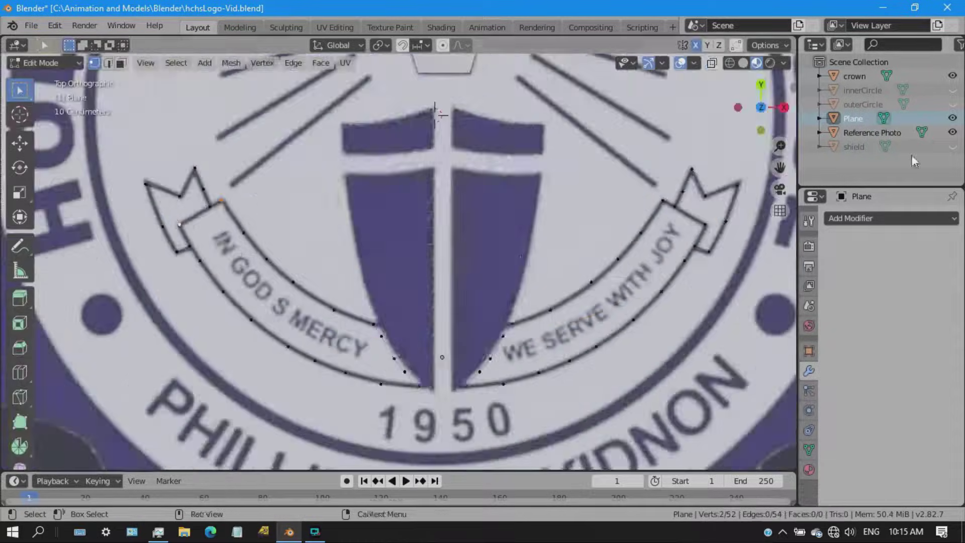
{"action": "left_click", "coordinate": [952, 147]}
{"action": "left_click", "coordinate": [952, 146]}
{"action": "left_click", "coordinate": [952, 132]}
{"action": "key", "text": "f"}
{"action": "left_click_drag", "start_coordinate": [447, 226], "coordinate": [707, 425]}
{"action": "key", "text": "f"}
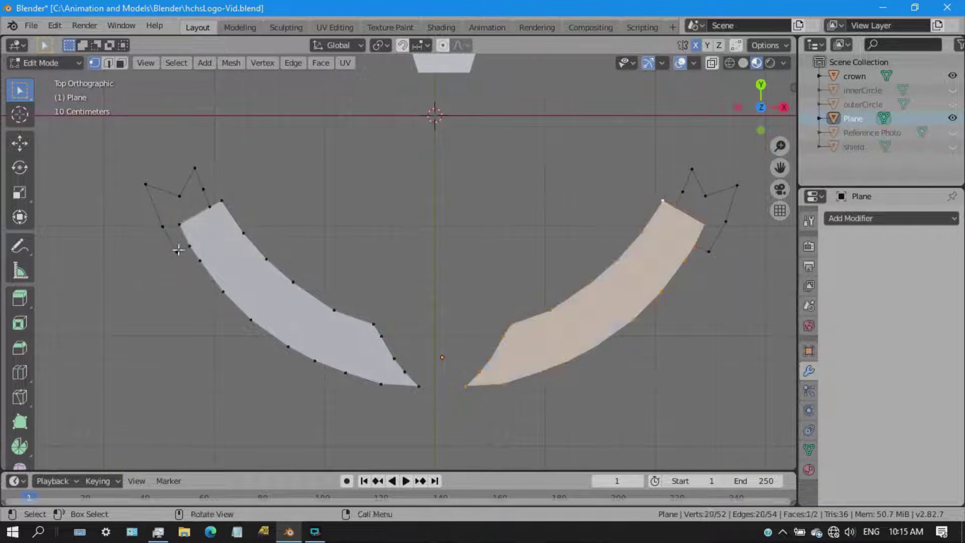
{"action": "key", "text": "f"}
{"action": "left_click", "coordinate": [534, 250]}
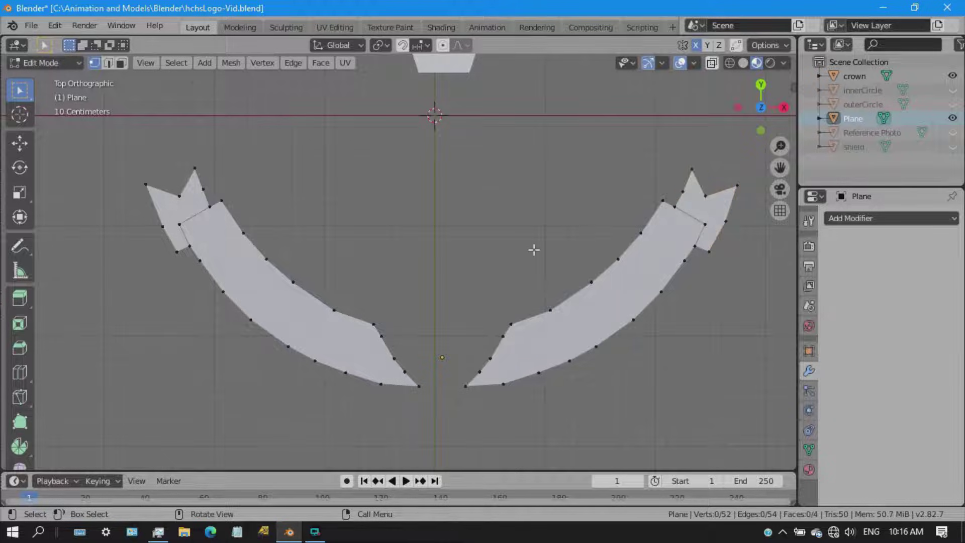
{"action": "left_click", "coordinate": [718, 215], "text": "shift"}
{"action": "key", "text": "e"}
{"action": "right_click", "coordinate": [716, 221]}
{"action": "key", "text": "s"}
{"action": "right_click", "coordinate": [678, 291]}
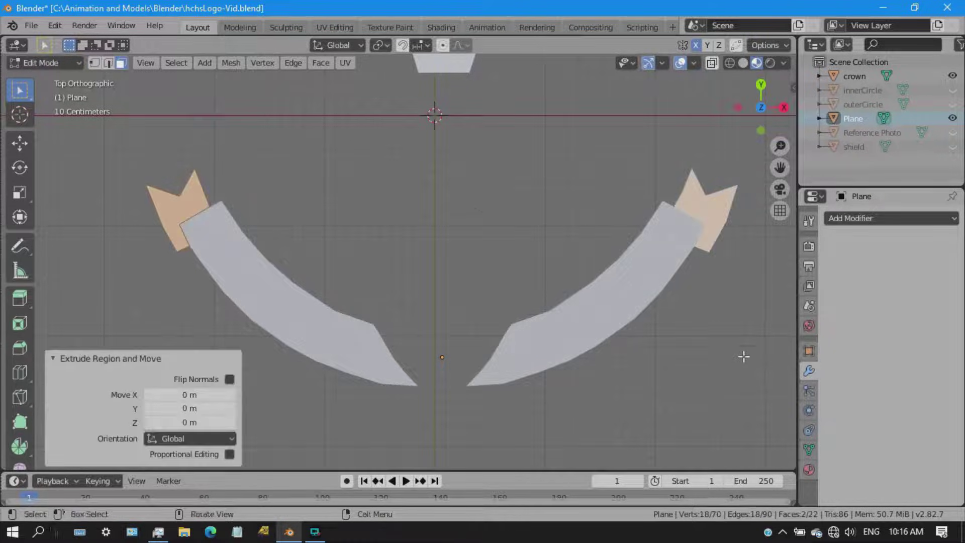
{"action": "middle_click_drag", "start_coordinate": [743, 355], "coordinate": [701, 254]}
{"action": "key", "text": "ctrl+z"}
{"action": "key", "text": "ctrl+z"}
{"action": "key", "text": "ctrl+z"}
{"action": "key", "text": "ctrl+z"}
Step: Inset the faces of both ribbon tails to form a thin border
{"action": "left_click", "coordinate": [20, 324]}
{"action": "left_click_drag", "start_coordinate": [735, 360], "coordinate": [737, 324]}
{"action": "right_click", "coordinate": [737, 324]}
{"action": "left_click", "coordinate": [242, 195], "text": "shift"}
{"action": "left_click_drag", "start_coordinate": [452, 300], "coordinate": [461, 301]}
{"action": "right_click", "coordinate": [461, 302]}
{"action": "left_click", "coordinate": [760, 90]}
{"action": "mouse_move", "coordinate": [445, 215]}
{"action": "left_mouse_down"}
{"action": "mouse_move", "coordinate": [460, 210]}
{"action": "mouse_move", "coordinate": [451, 211]}
{"action": "left_mouse_up"}
Step: Inset the main faces of both banner halves to form a thin border
{"action": "left_click", "coordinate": [403, 333]}
{"action": "left_click", "coordinate": [368, 333]}
{"action": "left_click", "coordinate": [518, 329], "text": "shift"}
{"action": "left_click_drag", "start_coordinate": [436, 320], "coordinate": [442, 314]}
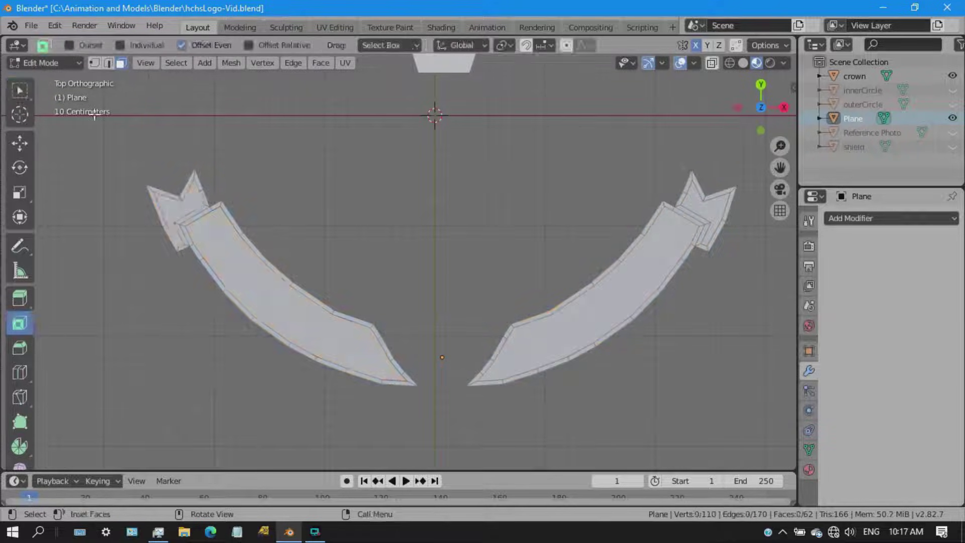
Step: Delete the inner faces of the banner halves and ribbon tails, then show the reference photo in top view
{"action": "left_click", "coordinate": [20, 91]}
{"action": "left_click", "coordinate": [177, 213], "text": "shift"}
{"action": "key", "text": "x"}
{"action": "left_click", "coordinate": [363, 265]}
{"action": "key", "text": "Tab"}
{"action": "middle_click_drag", "start_coordinate": [588, 347], "coordinate": [566, 293]}
{"action": "left_click", "coordinate": [952, 132]}
{"action": "key", "text": "KP_7"}
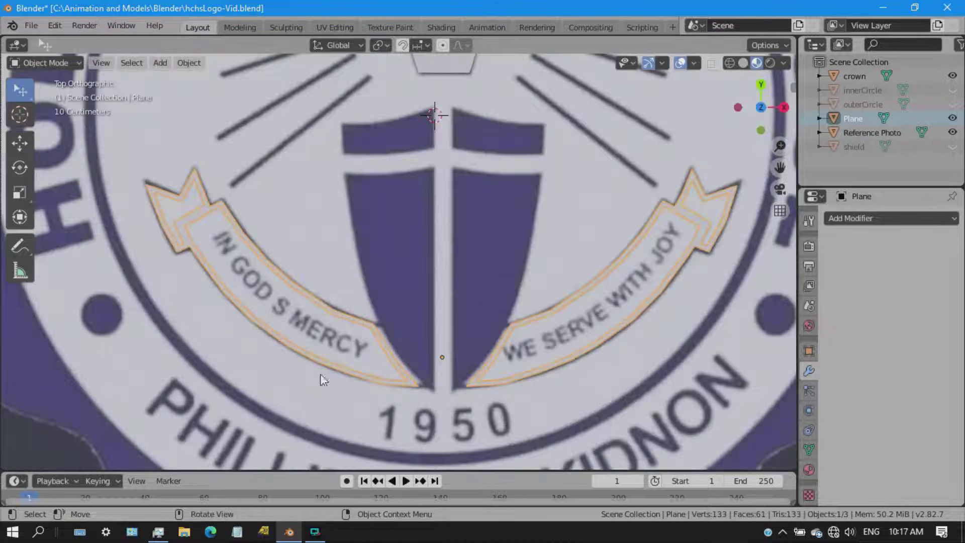
Step: Add a plane, scale it to -0.030 along X, and hide everything except it and the reference photo
{"action": "scroll", "coordinate": [588, 236], "scroll_direction": "down", "scroll_amount": 4}
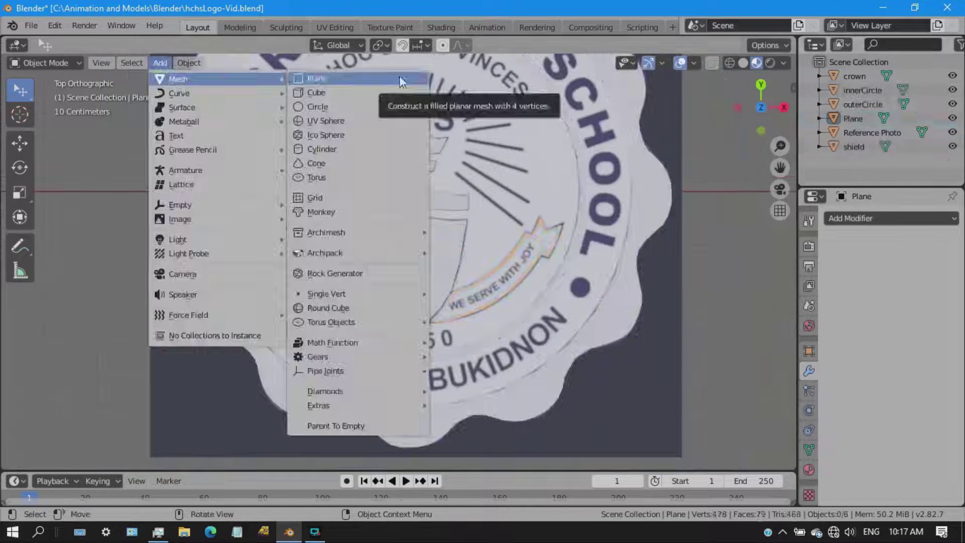
{"action": "left_click", "coordinate": [401, 80]}
{"action": "key", "text": "s"}
{"action": "key", "text": "x"}
{"action": "left_click", "coordinate": [422, 190]}
{"action": "scroll", "coordinate": [508, 213], "scroll_direction": "up", "scroll_amount": 2}
{"action": "left_click", "coordinate": [517, 273], "text": "shift"}
{"action": "key", "text": "shift+h"}
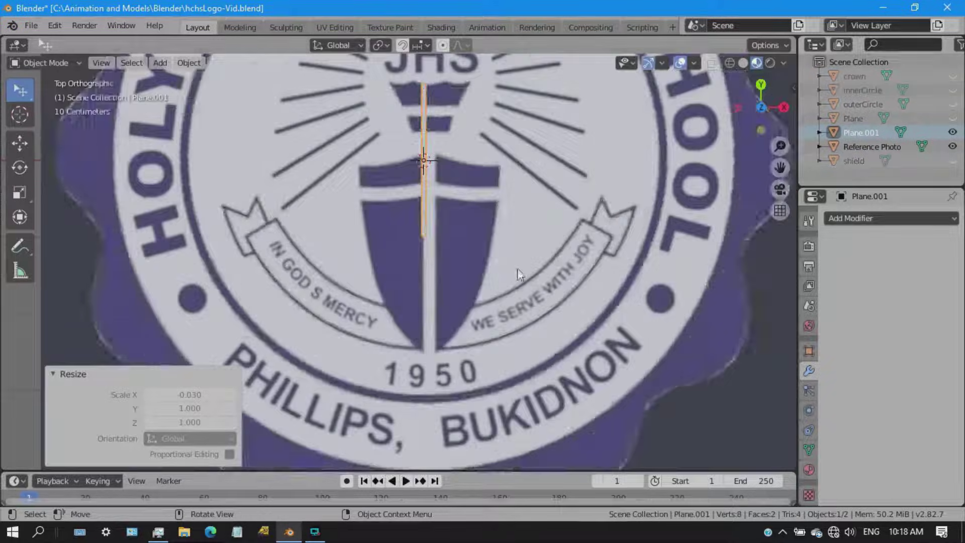
Step: Move the thin plane's end vertices onto the lowest ray beside the shield, on the IN GOD S MERCY side
{"action": "key", "text": "Tab"}
{"action": "middle_click_drag", "start_coordinate": [517, 273], "coordinate": [529, 363], "text": "shift"}
{"action": "scroll", "coordinate": [442, 246], "scroll_direction": "up", "scroll_amount": 4}
{"action": "left_click_drag", "start_coordinate": [493, 76], "coordinate": [441, 288]}
{"action": "key", "text": "g"}
{"action": "left_click", "coordinate": [347, 389]}
{"action": "left_click", "coordinate": [177, 343]}
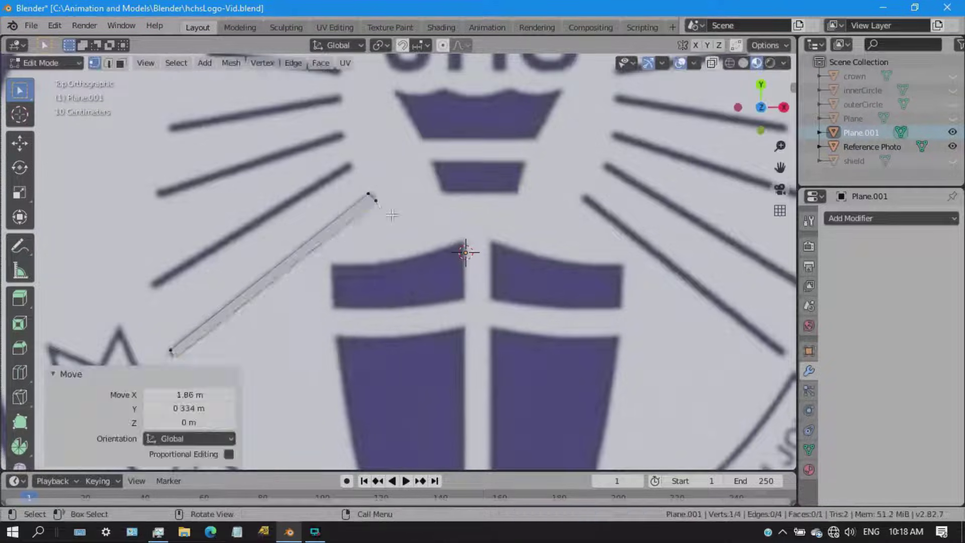
Step: Reposition the ray strip and adjust its corner vertices to match the lowest ray's width and ends
{"action": "key", "text": "Tab"}
{"action": "key", "text": "g"}
{"action": "left_click", "coordinate": [331, 211]}
{"action": "key", "text": "Tab"}
{"action": "key", "text": "g"}
{"action": "left_click", "coordinate": [406, 273]}
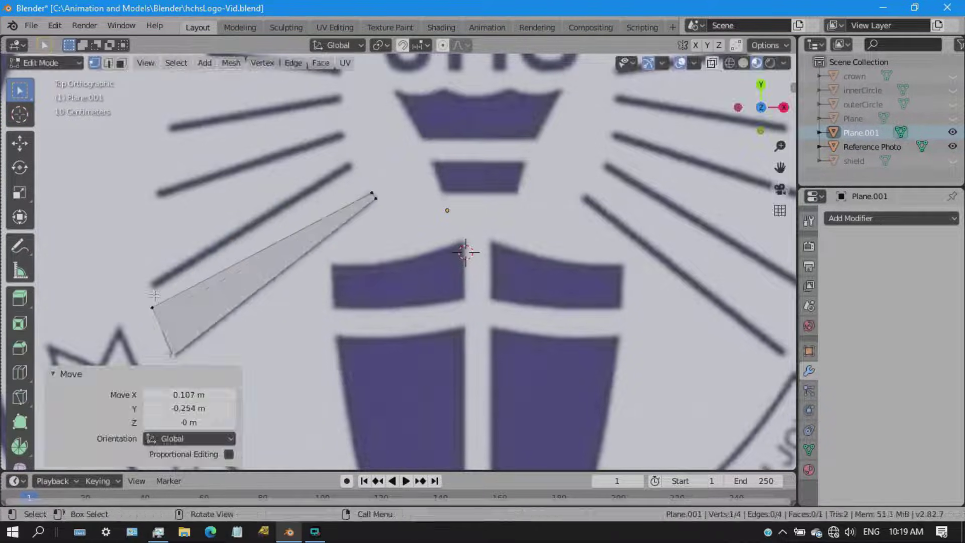
Step: Copy the finished ray strip, then move and rotate the copy onto the next ray above it
{"action": "key", "text": "Tab"}
{"action": "key", "text": "ctrl+c"}
{"action": "key", "text": "ctrl+v"}
{"action": "key", "text": "g"}
{"action": "left_click", "coordinate": [267, 274]}
{"action": "key", "text": "r"}
{"action": "left_click", "coordinate": [266, 266]}
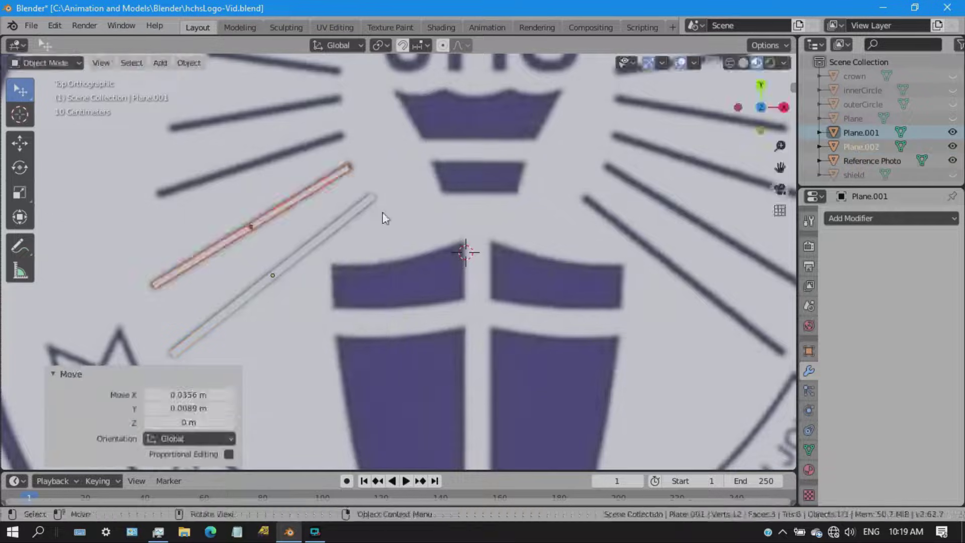
Step: Paste another copy of the ray strip and place it over the third ray from the bottom
{"action": "left_click", "coordinate": [374, 176]}
{"action": "middle_click_drag", "start_coordinate": [375, 176], "coordinate": [387, 301], "text": "shift"}
{"action": "key", "text": "ctrl+c"}
{"action": "key", "text": "ctrl+v"}
{"action": "key", "text": "g"}
{"action": "left_click", "coordinate": [312, 274]}
{"action": "scroll", "coordinate": [342, 306], "scroll_direction": "up", "scroll_amount": 4}
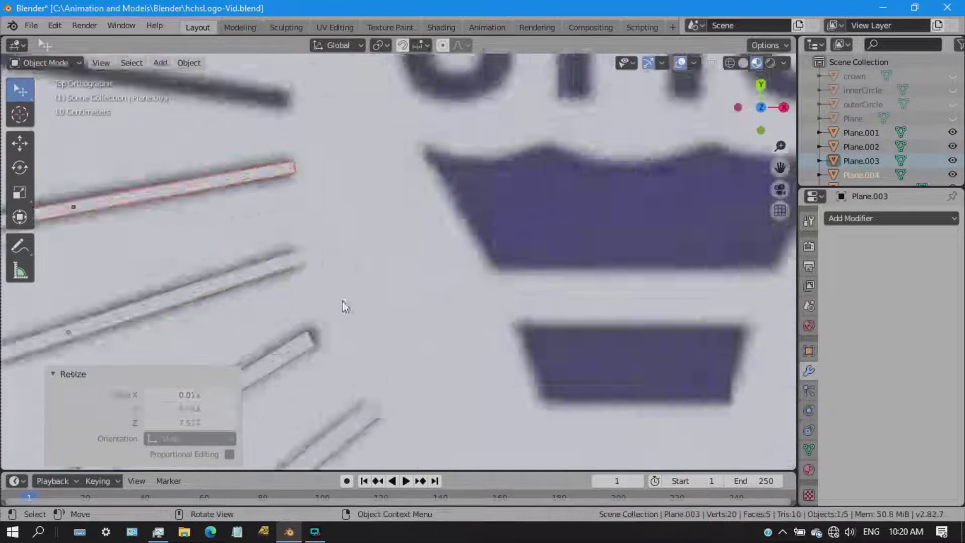
Step: Adjust a ray strip's end vertices and place a pasted copy over the next short ray beside JHS
{"action": "scroll", "coordinate": [343, 306], "scroll_direction": "down", "scroll_amount": 3}
{"action": "left_click", "coordinate": [352, 257]}
{"action": "key", "text": "Tab"}
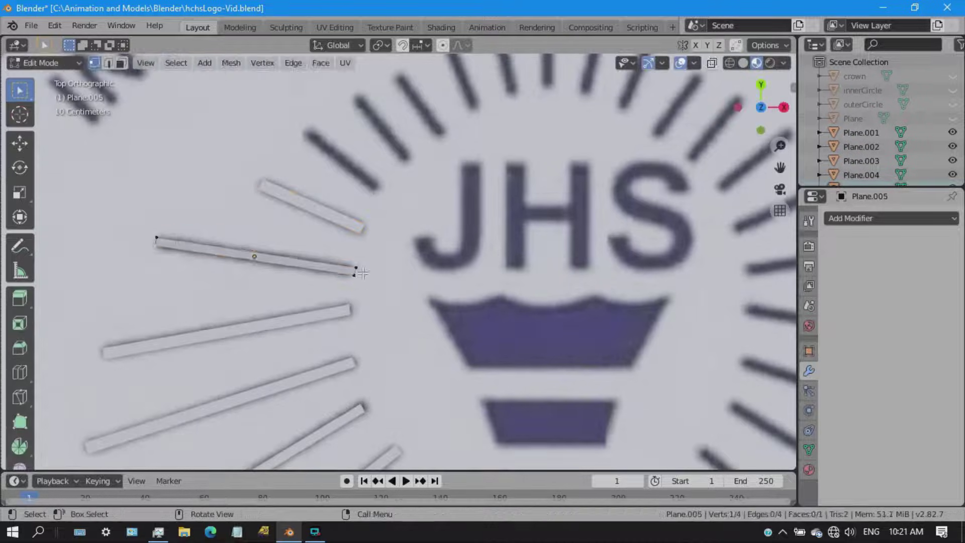
{"action": "key", "text": "ctrl+c"}
{"action": "key", "text": "ctrl+v"}
{"action": "key", "text": "g"}
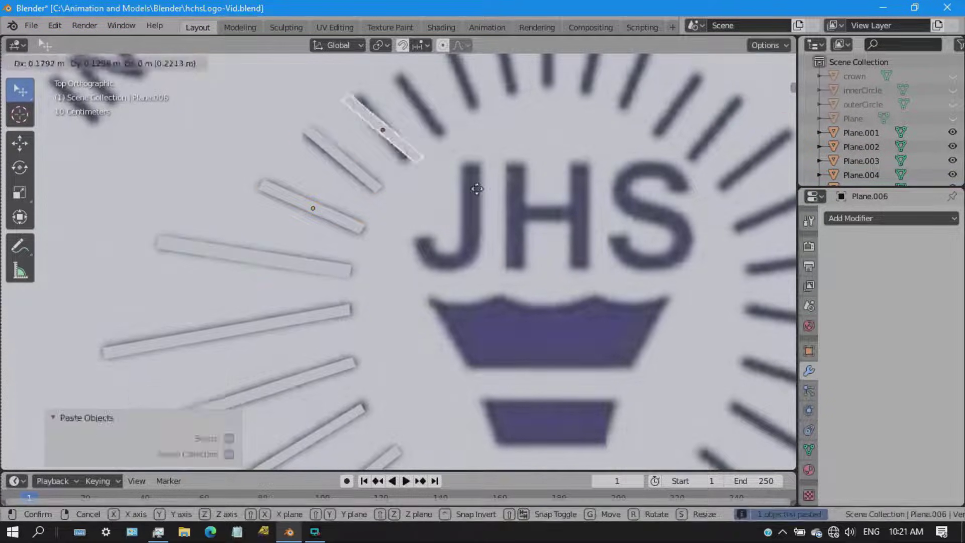
{"action": "left_click", "coordinate": [476, 188]}
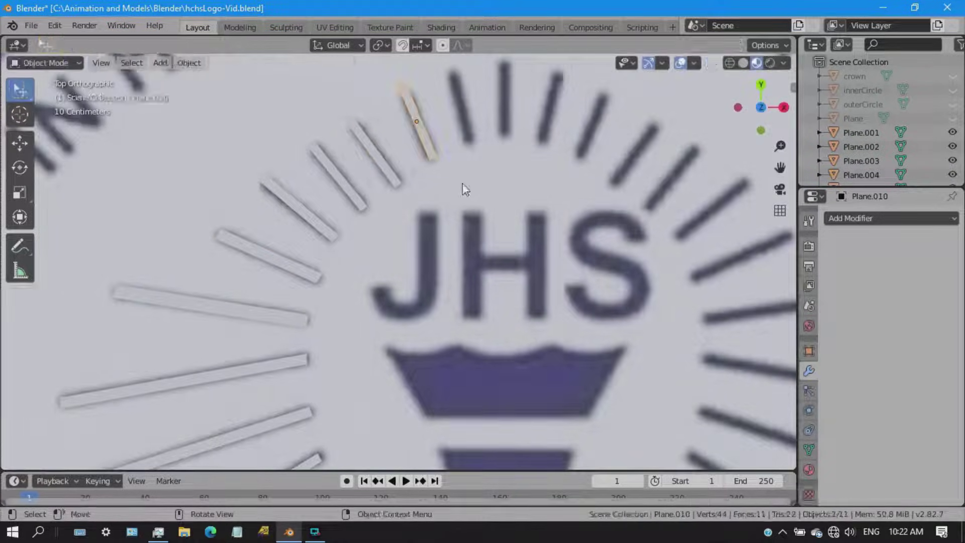
Step: Select all the ray strips and join them into one object
{"action": "scroll", "coordinate": [373, 149], "scroll_direction": "down", "scroll_amount": 3}
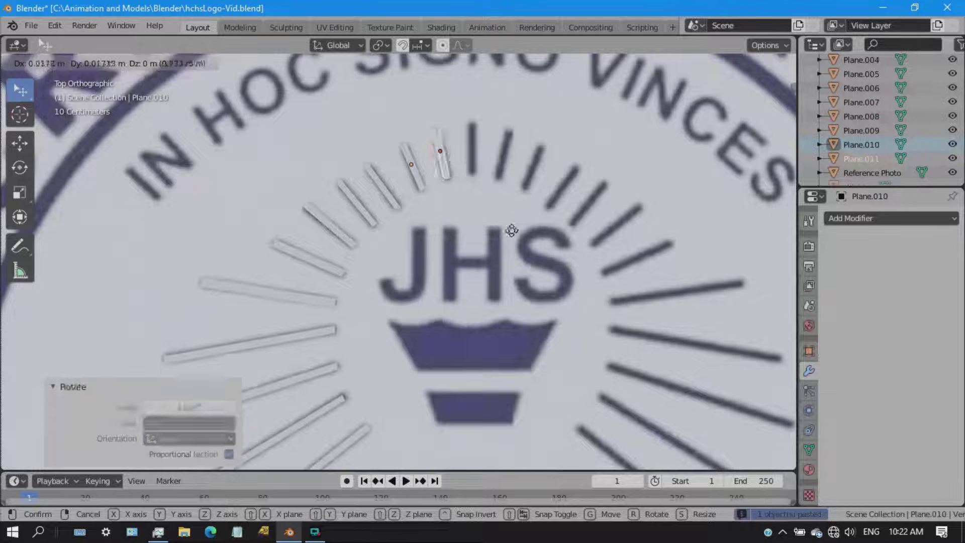
{"action": "scroll", "coordinate": [513, 230], "scroll_direction": "down", "scroll_amount": 2}
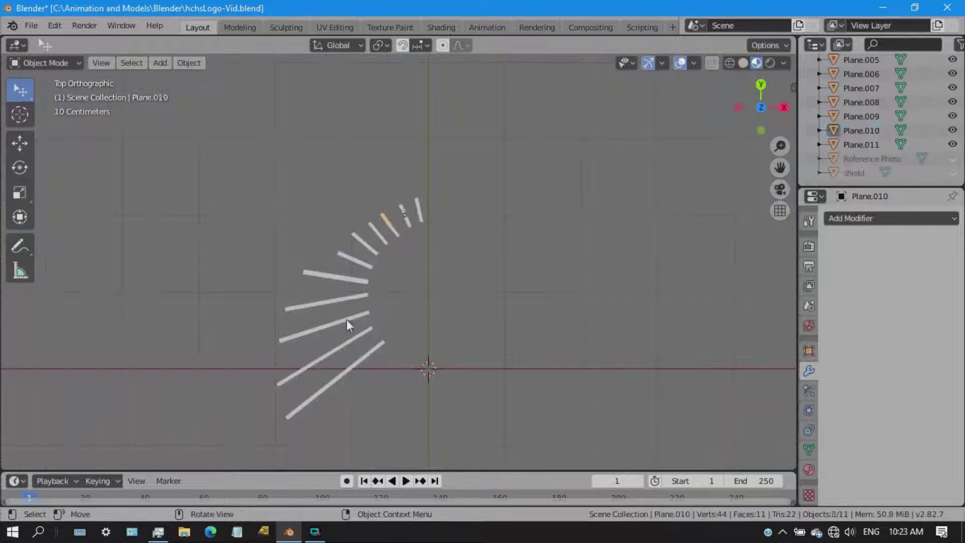
{"action": "key", "text": "a"}
{"action": "key", "text": "ctrl+j"}
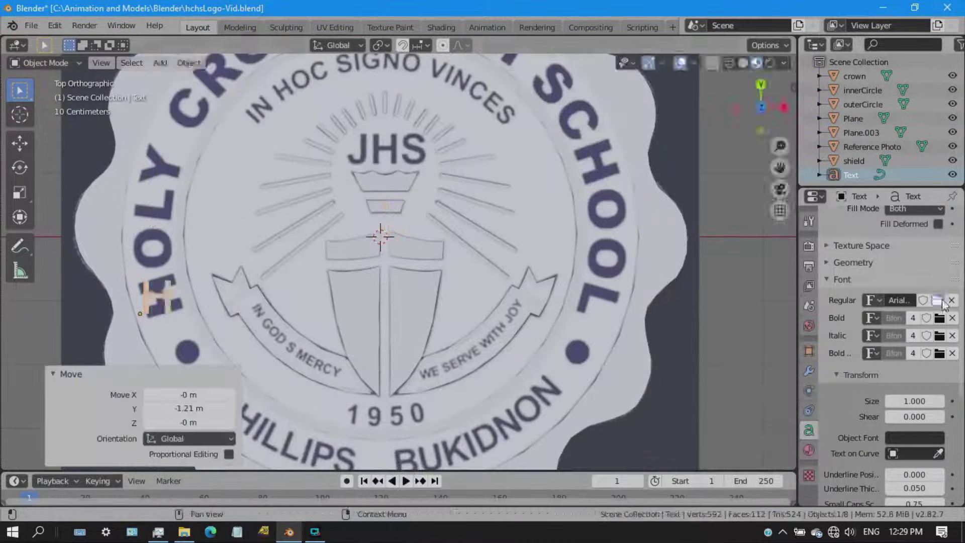
Step: Open the font file selection for the regular font of the H text object
{"action": "left_click", "coordinate": [937, 300]}
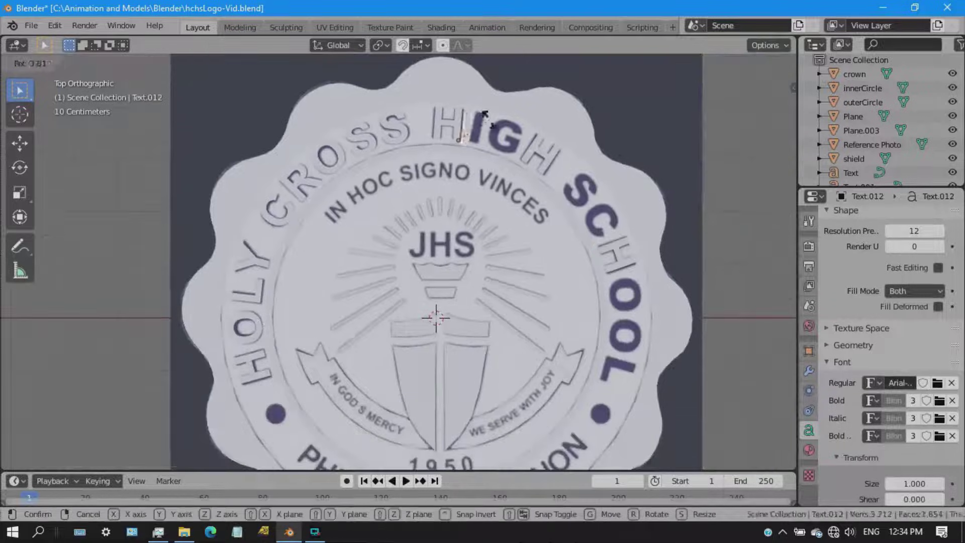
Step: Duplicate the I of HIGH, change the copy's text to G, and rotate and move it onto the reference letter
{"action": "left_click", "coordinate": [488, 119]}
{"action": "key", "text": "shift+d"}
{"action": "key", "text": "Tab"}
{"action": "key", "text": "BackSpace"}
{"action": "type", "text": "G"}
{"action": "key", "text": "Tab"}
{"action": "key", "text": "r"}
{"action": "key", "text": "g"}
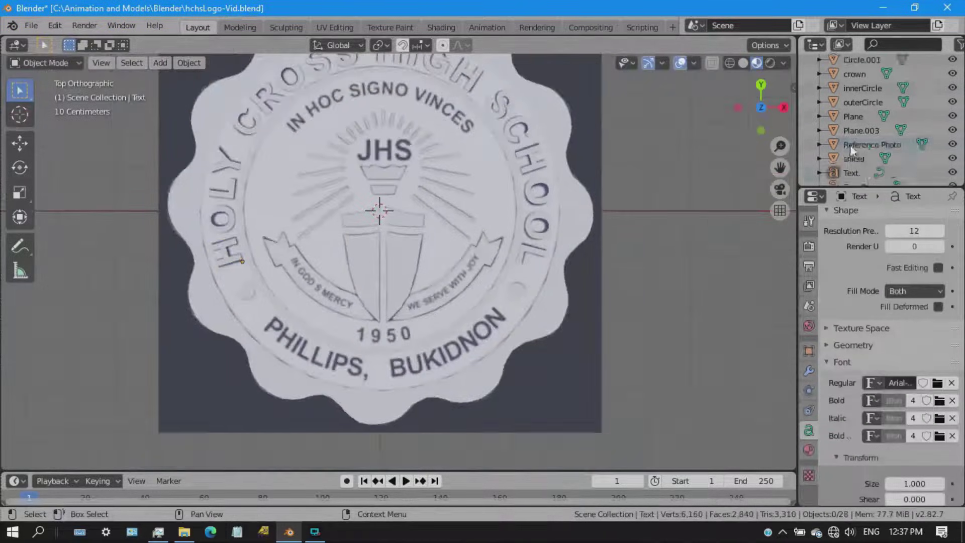
Step: Place letter copies over the reference's motto text on both halves of the banner
{"action": "scroll", "coordinate": [848, 76], "scroll_direction": "up", "scroll_amount": 4}
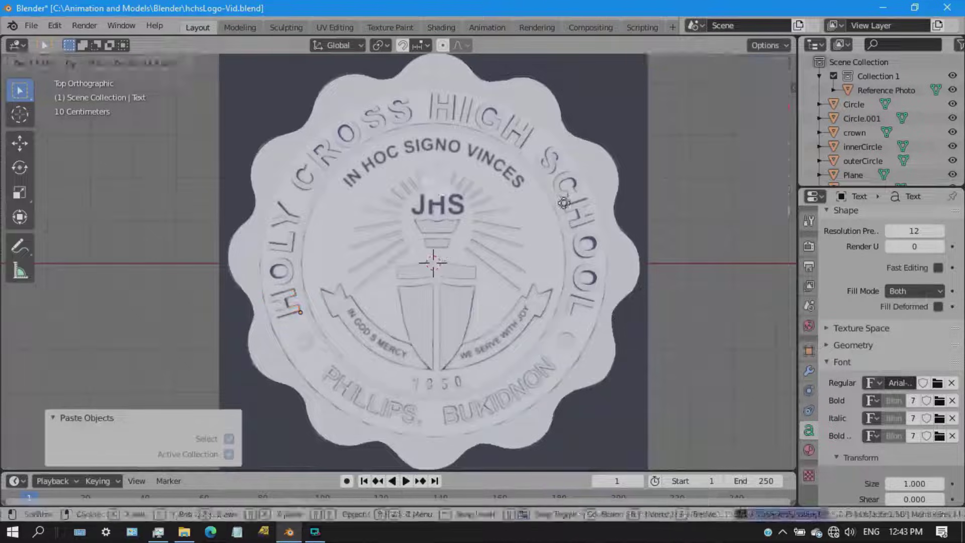
{"action": "left_click", "coordinate": [908, 334]}
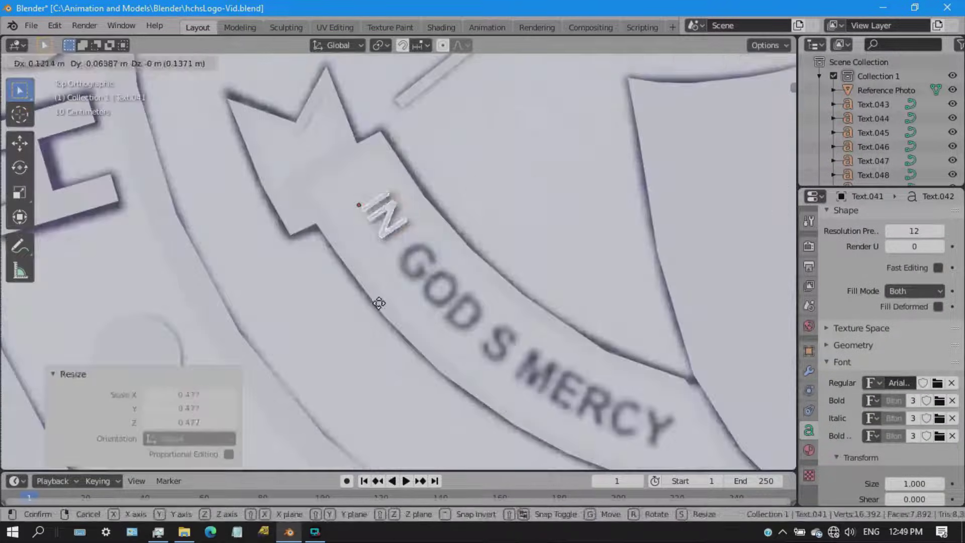
{"action": "key", "text": "Tab"}
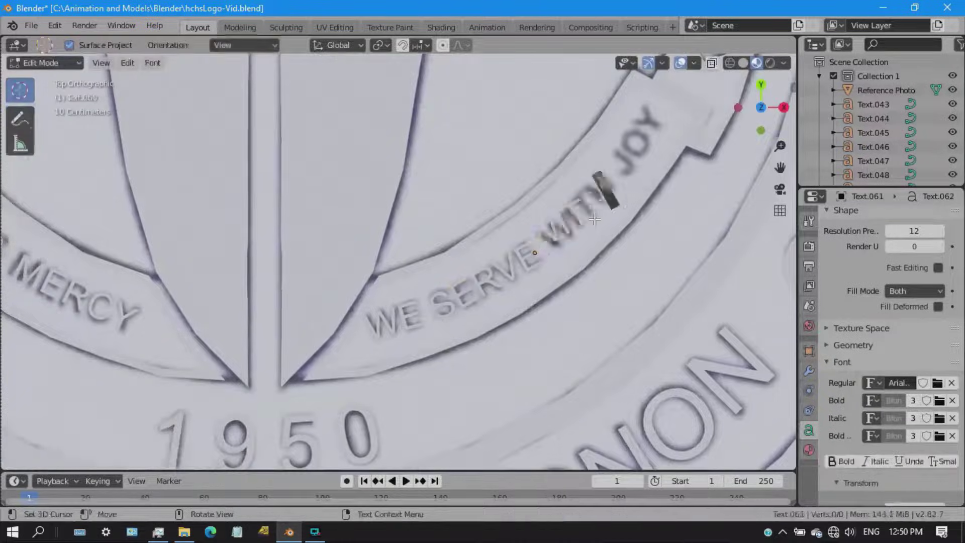
Step: Undo the last change to the PHILLIPS lettering and convert its letters from text to mesh one by one
{"action": "right_click", "coordinate": [234, 304]}
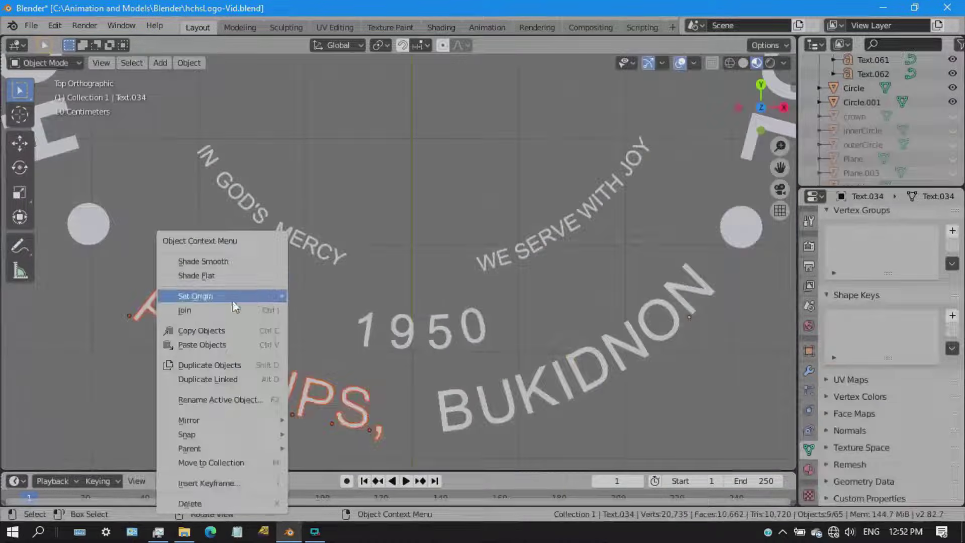
{"action": "key", "text": "ctrl+z"}
{"action": "right_click", "coordinate": [347, 401]}
{"action": "left_click_drag", "start_coordinate": [383, 396], "coordinate": [340, 429]}
{"action": "left_click_drag", "start_coordinate": [400, 374], "coordinate": [253, 466]}
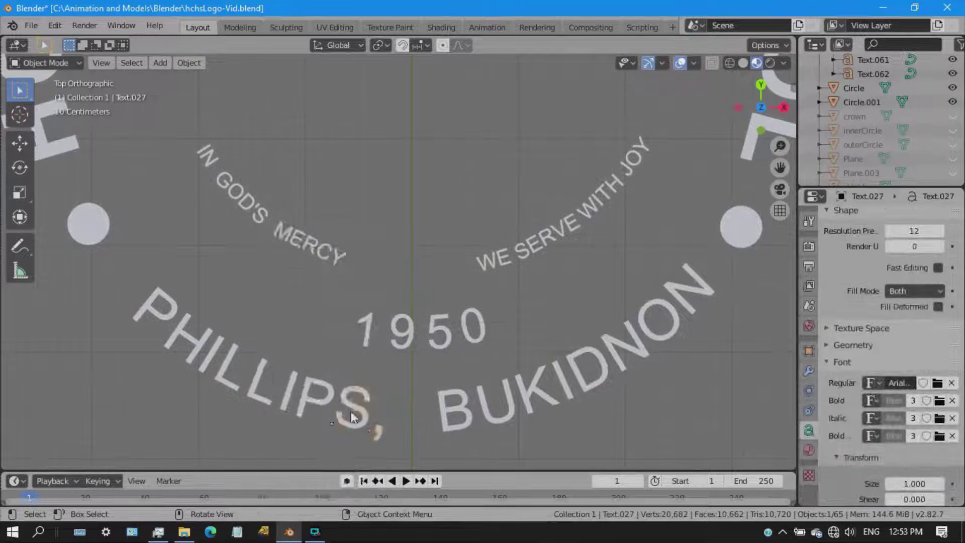
{"action": "key", "text": "Tab"}
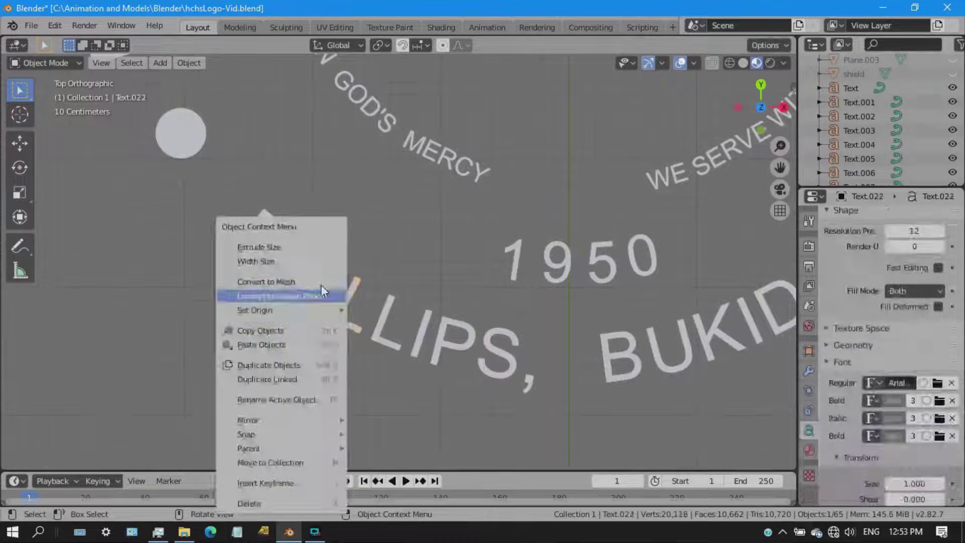
{"action": "left_click", "coordinate": [321, 286]}
Step: Convert the letters of the IN HOC SIGNO VINCES arc and the WE SERVE WITH JOY motto to meshes
{"action": "scroll", "coordinate": [258, 131], "scroll_direction": "down", "scroll_amount": 3}
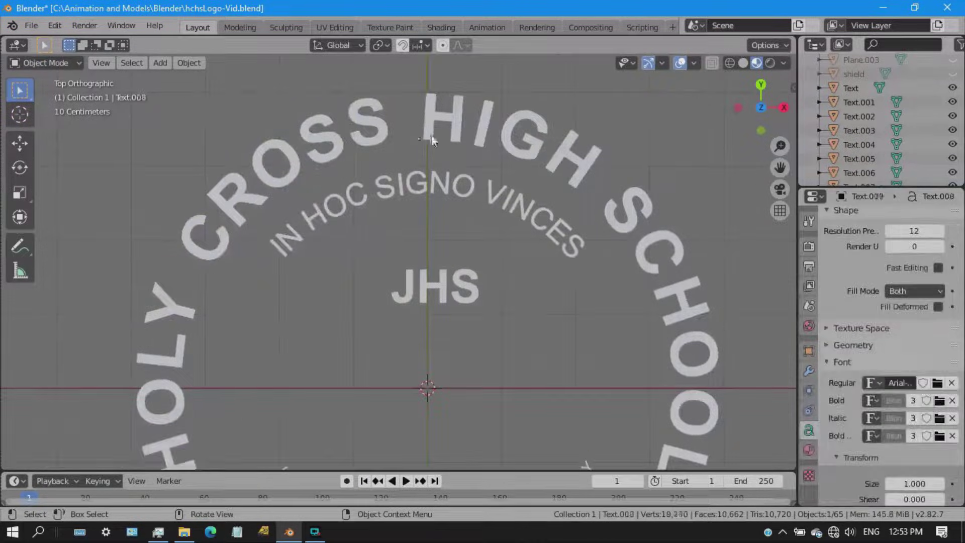
{"action": "right_click", "coordinate": [578, 251]}
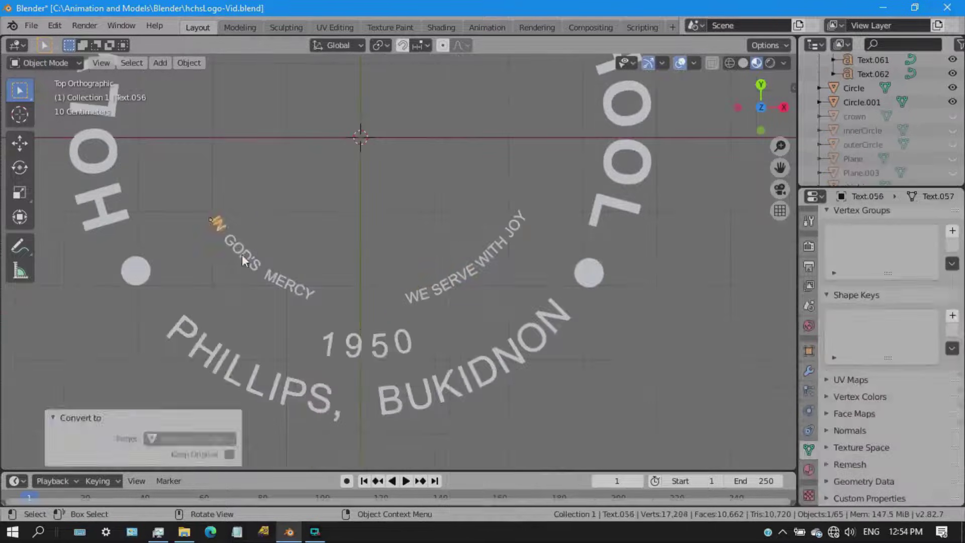
{"action": "right_click", "coordinate": [512, 234]}
{"action": "left_click", "coordinate": [513, 236]}
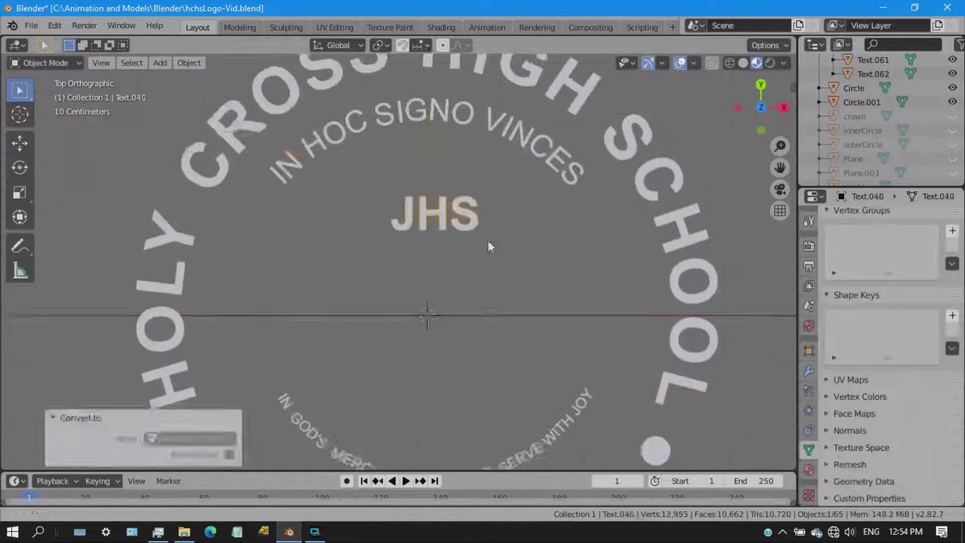
{"action": "scroll", "coordinate": [488, 240], "scroll_direction": "up", "scroll_amount": 2}
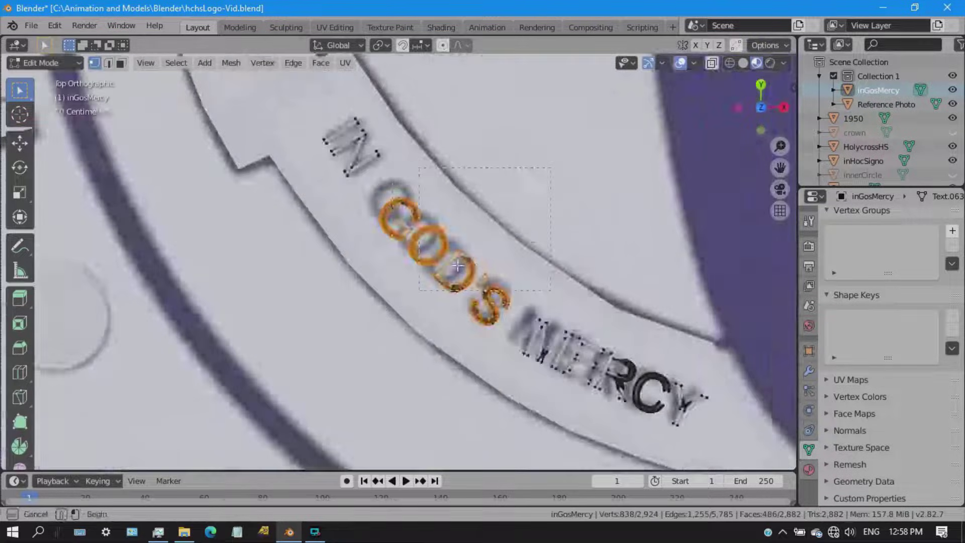
Step: Select the letters of the IN GOD'S MERCY mesh over the reference banner for editing
{"action": "left_click_drag", "start_coordinate": [546, 172], "coordinate": [358, 344]}
{"action": "left_click_drag", "start_coordinate": [676, 221], "coordinate": [396, 416]}
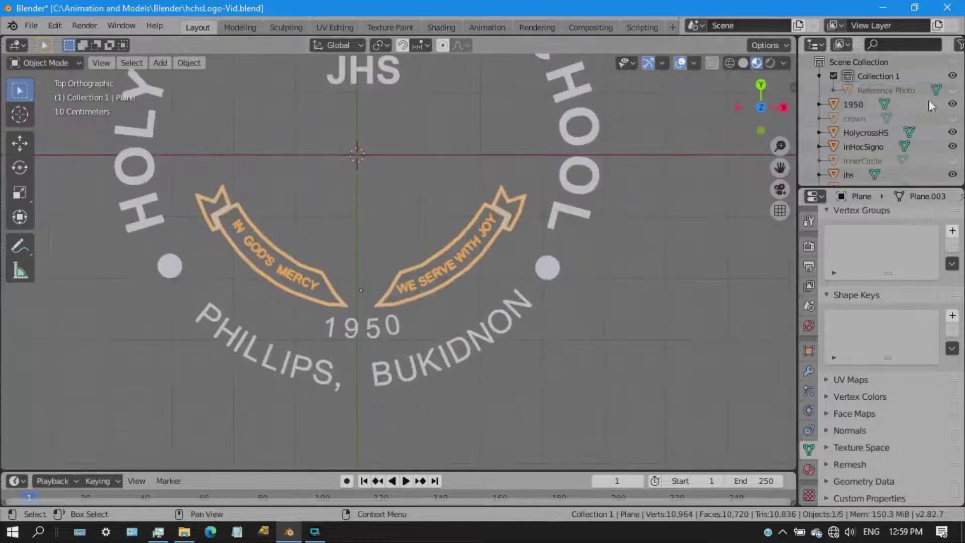
{"action": "scroll", "coordinate": [928, 100], "scroll_direction": "down", "scroll_amount": 4}
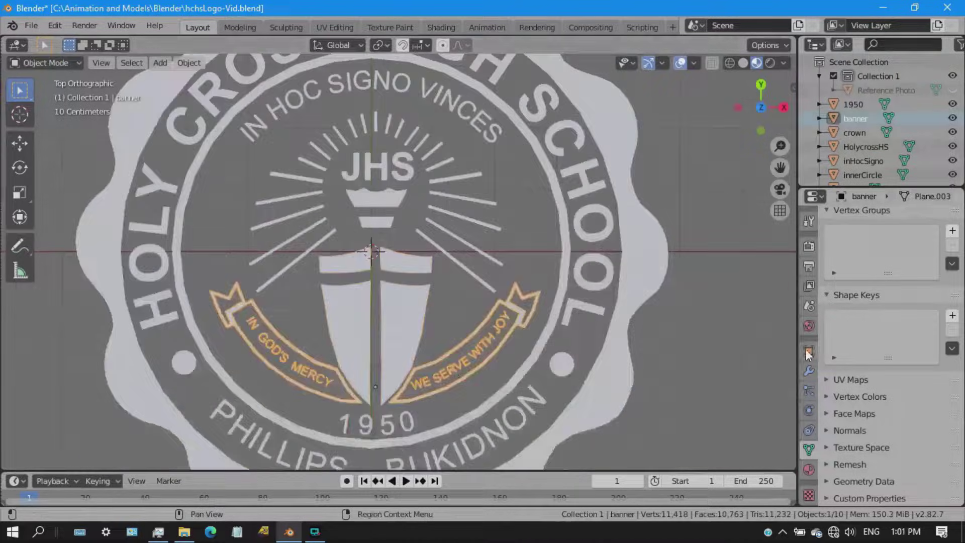
Step: Show the object transform properties and adjust the crown's position over the reference photo
{"action": "left_click", "coordinate": [808, 352]}
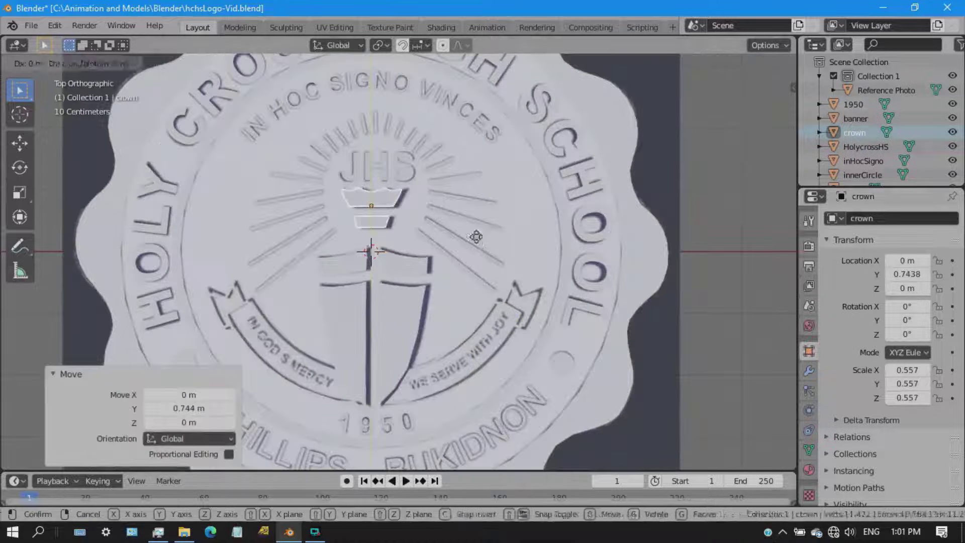
{"action": "right_click", "coordinate": [393, 164]}
{"action": "left_click", "coordinate": [477, 177]}
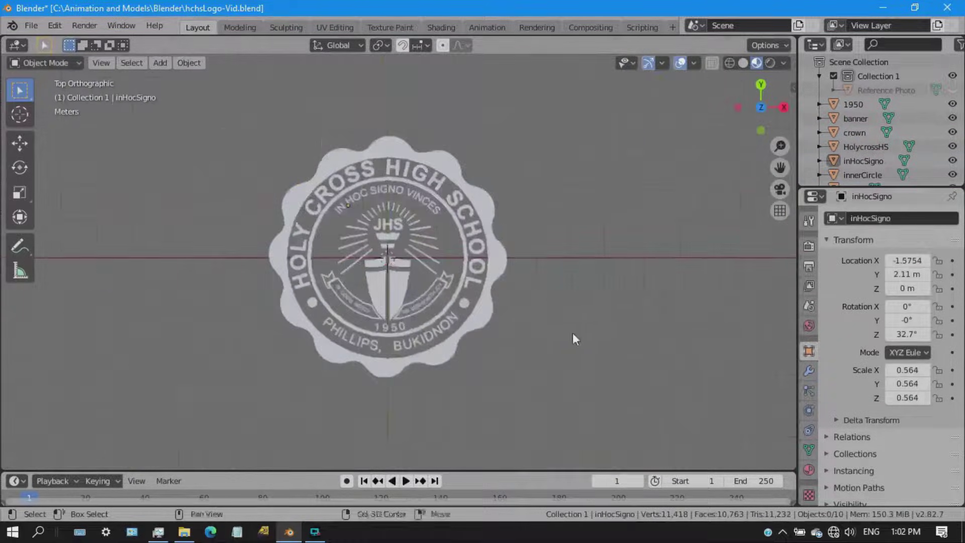
Step: Extrude the faces of all logo parts upward by about 0.15 m in front view and return to Object Mode
{"action": "scroll", "coordinate": [529, 312], "scroll_direction": "up", "scroll_amount": 5}
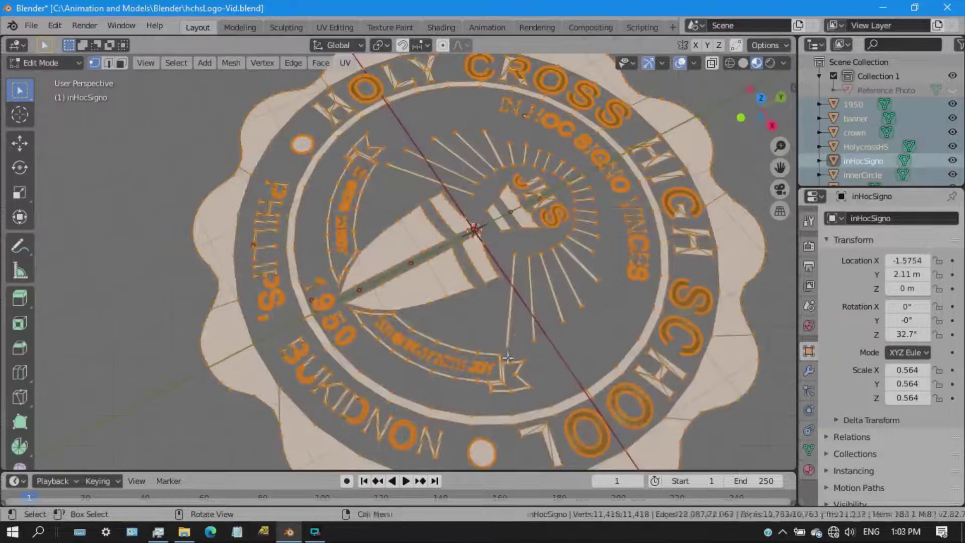
{"action": "middle_click_drag", "start_coordinate": [497, 347], "coordinate": [658, 150]}
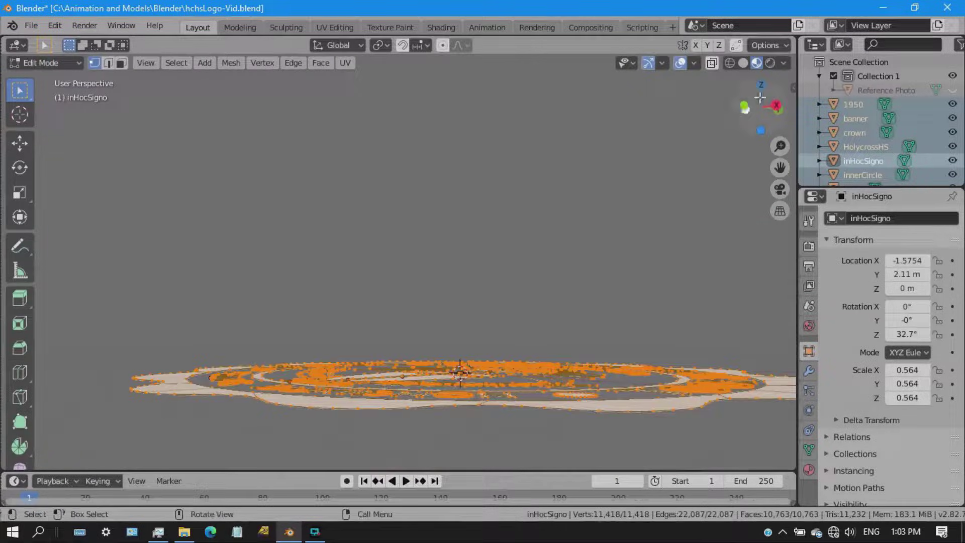
{"action": "left_click", "coordinate": [744, 104]}
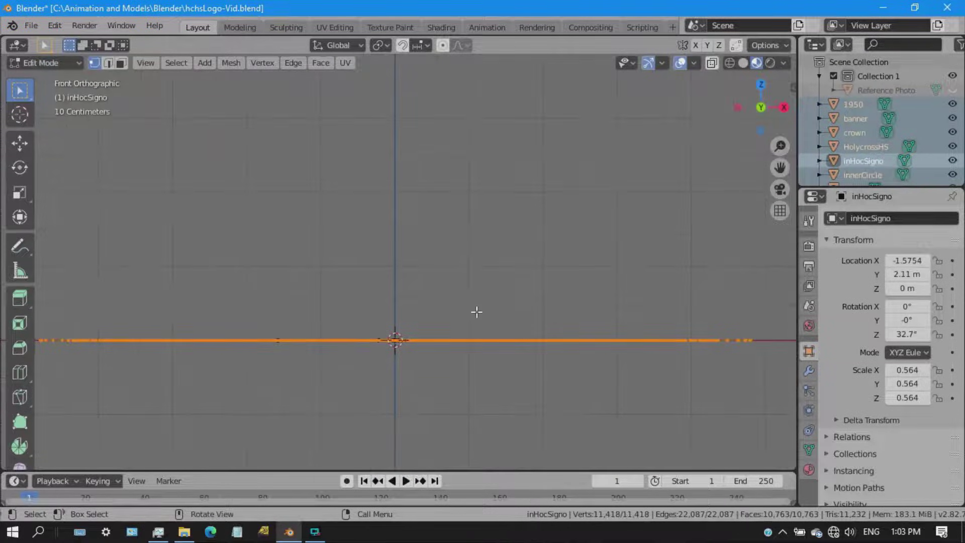
{"action": "key", "text": "e"}
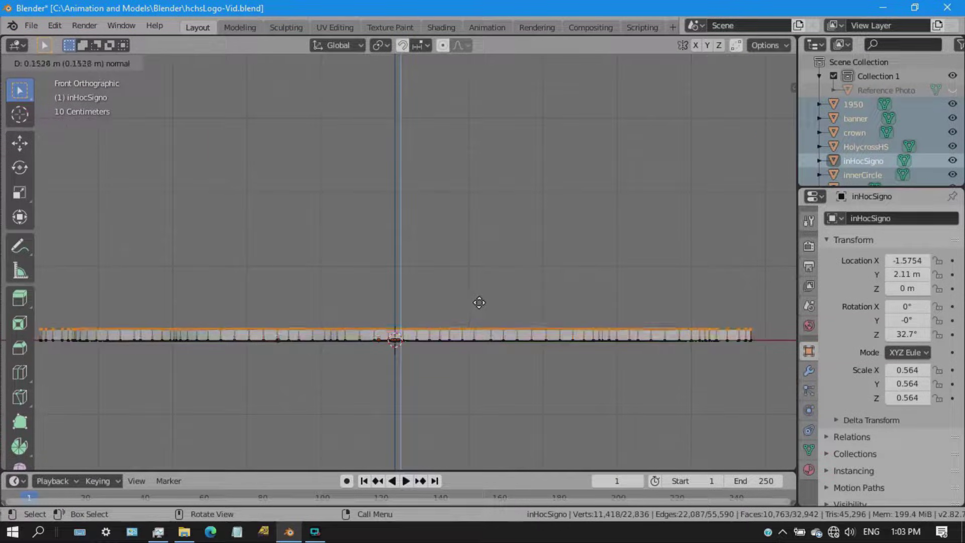
{"action": "left_click", "coordinate": [480, 301]}
{"action": "middle_click_drag", "start_coordinate": [511, 258], "coordinate": [501, 299]}
{"action": "left_click", "coordinate": [726, 165]}
{"action": "key", "text": "Tab"}
{"action": "middle_click_drag", "start_coordinate": [690, 191], "coordinate": [679, 250]}
{"action": "scroll", "coordinate": [680, 250], "scroll_direction": "down", "scroll_amount": 4}
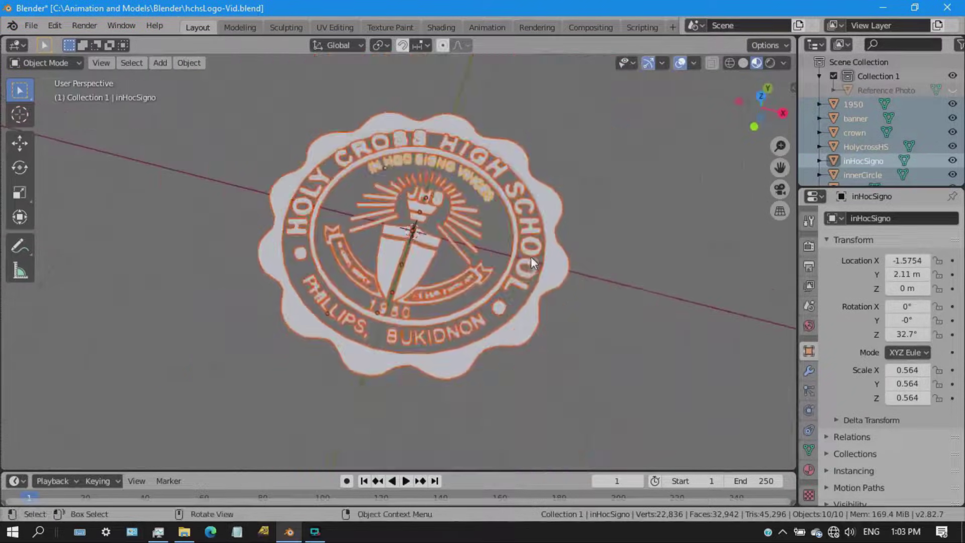
Step: Deselect all logo parts and save the Blender file
{"action": "left_click", "coordinate": [623, 225]}
{"action": "left_click", "coordinate": [32, 25]}
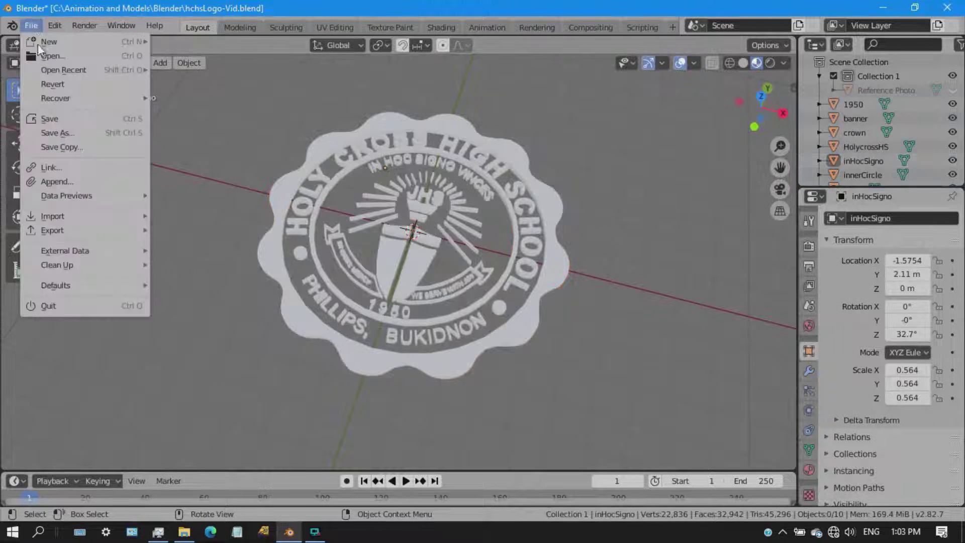
{"action": "left_click", "coordinate": [50, 119]}
Step: Set the origin of the HolycrossHS lettering to the 3D cursor
{"action": "left_click", "coordinate": [445, 339]}
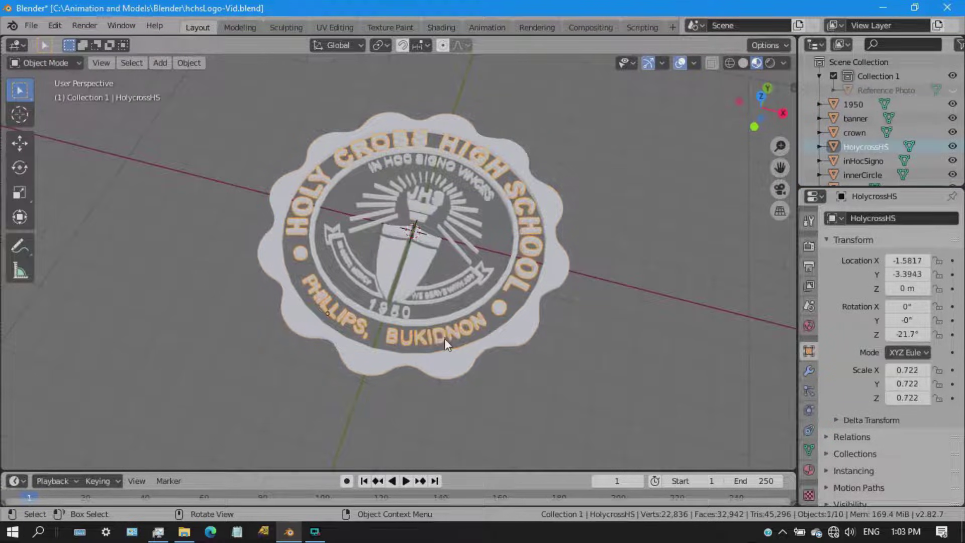
{"action": "middle_click_drag", "start_coordinate": [523, 212], "coordinate": [490, 257]}
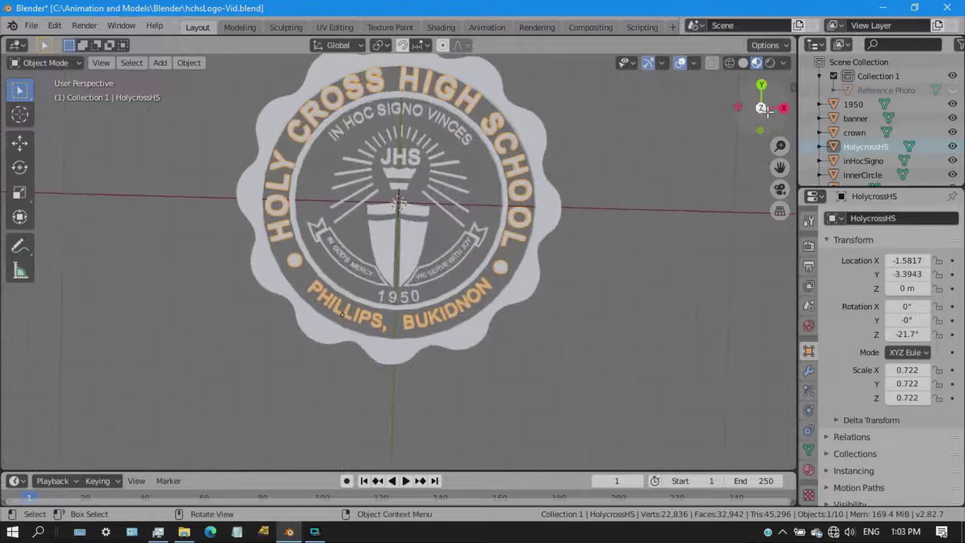
{"action": "scroll", "coordinate": [489, 258], "scroll_direction": "up", "scroll_amount": 2}
{"action": "right_click", "coordinate": [469, 299]}
{"action": "mouse_move", "coordinate": [469, 298]}
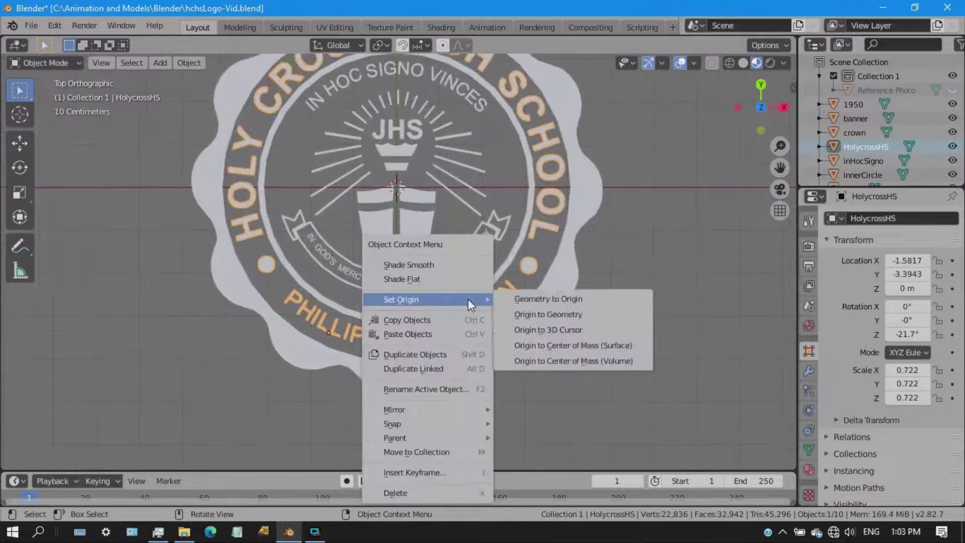
{"action": "left_click", "coordinate": [580, 332]}
Step: Set the origin of the scalloped outerCircle rim to the 3D cursor
{"action": "left_click", "coordinate": [451, 363]}
{"action": "right_click", "coordinate": [451, 364]}
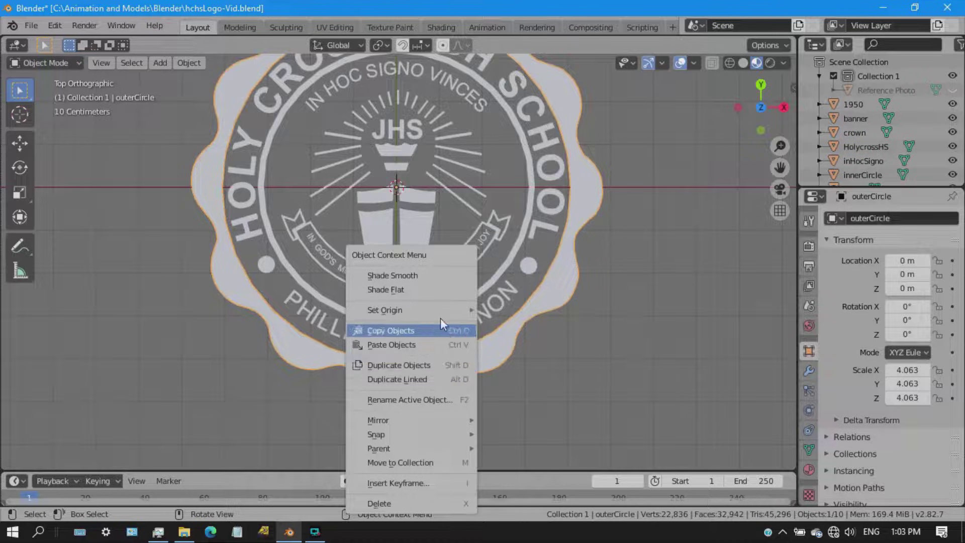
{"action": "mouse_move", "coordinate": [440, 310]}
{"action": "left_click", "coordinate": [521, 342]}
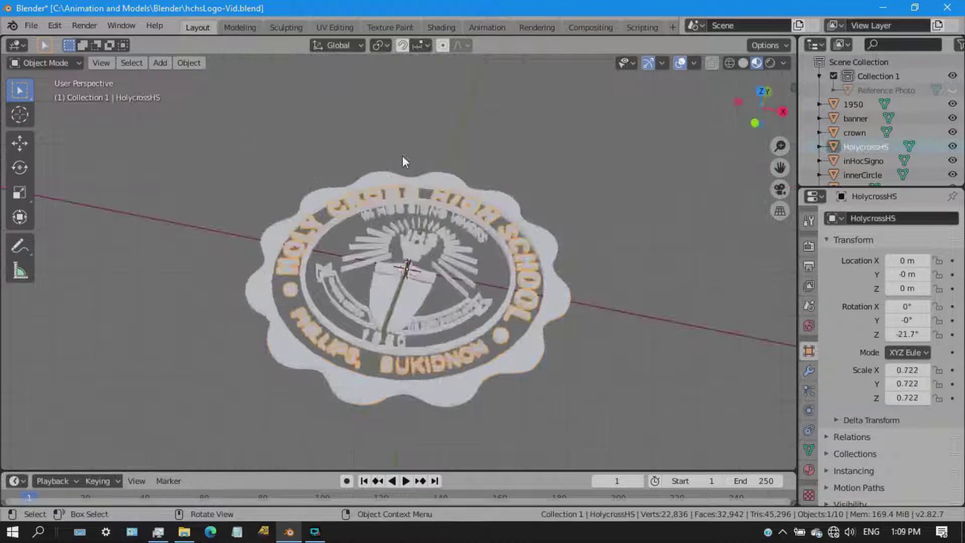
Step: Give the outerCircle rim a new material and set its Metallic value to 10
{"action": "left_click", "coordinate": [159, 62]}
{"action": "left_click", "coordinate": [808, 470]}
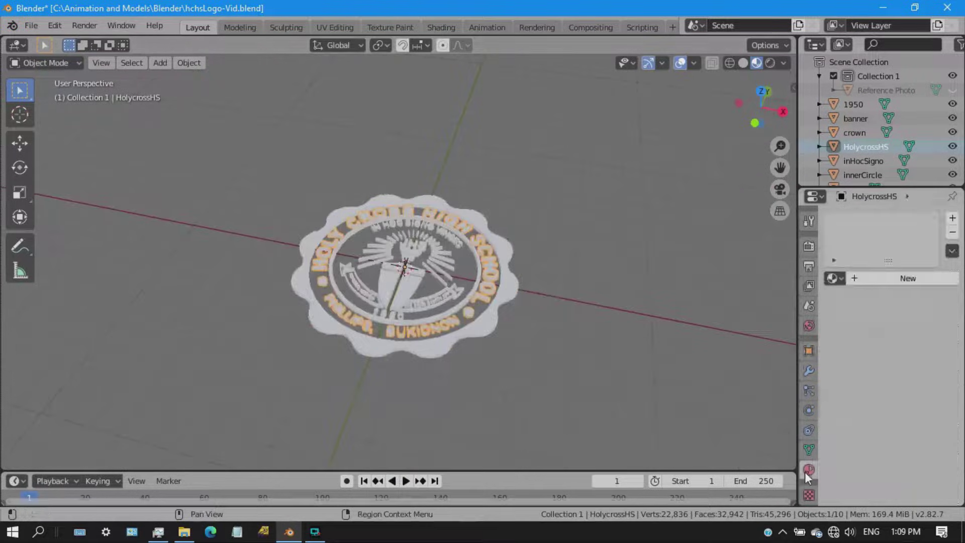
{"action": "middle_click_drag", "start_coordinate": [618, 349], "coordinate": [472, 378]}
{"action": "scroll", "coordinate": [472, 378], "scroll_direction": "up", "scroll_amount": 3}
{"action": "left_click", "coordinate": [466, 407]}
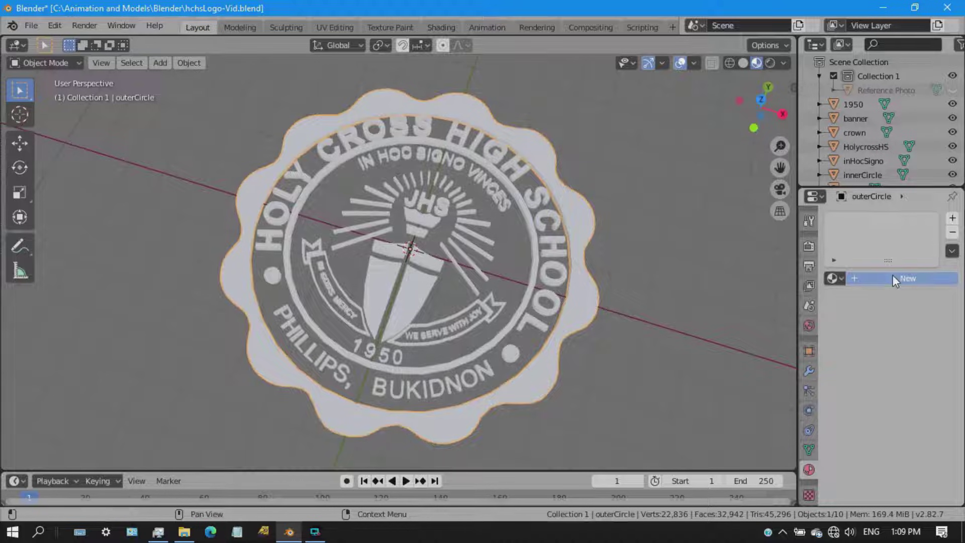
{"action": "left_click", "coordinate": [894, 279]}
{"action": "scroll", "coordinate": [926, 355], "scroll_direction": "down", "scroll_amount": 5}
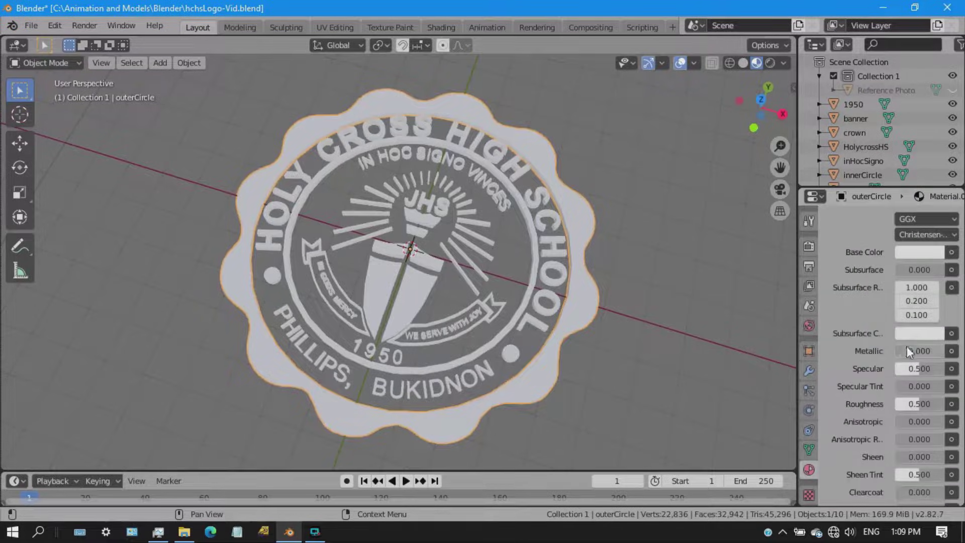
{"action": "type", "text": "10"}
{"action": "key", "text": "Return"}
{"action": "mouse_move", "coordinate": [697, 357]}
{"action": "middle_mouse_down"}
{"action": "mouse_move", "coordinate": [613, 240]}
{"action": "mouse_move", "coordinate": [643, 315]}
{"action": "mouse_move", "coordinate": [668, 327]}
{"action": "middle_mouse_up"}
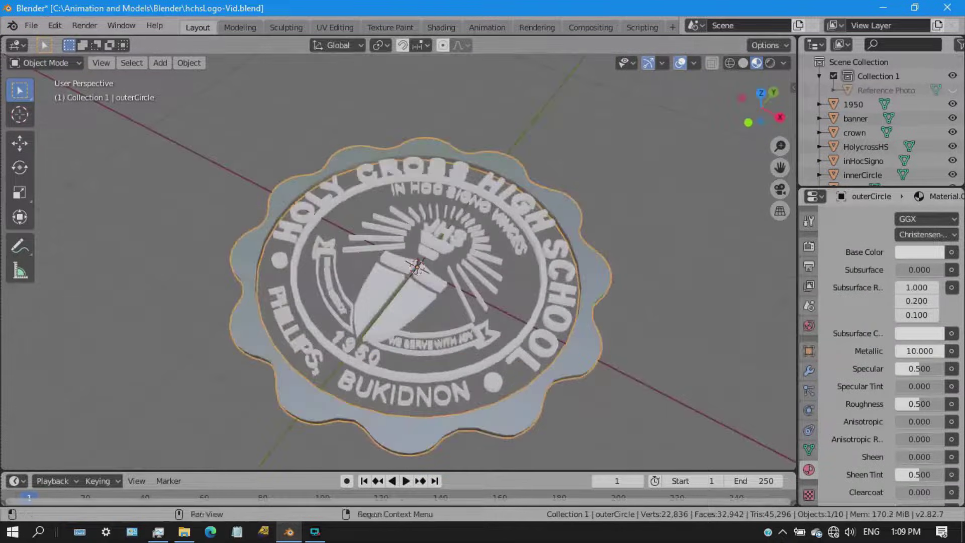
Step: Create new materials on the HolycrossHS lettering and innerCircle and paste the rim's metallic material settings into both
{"action": "scroll", "coordinate": [937, 258], "scroll_direction": "up", "scroll_amount": 5}
{"action": "left_click", "coordinate": [475, 391]}
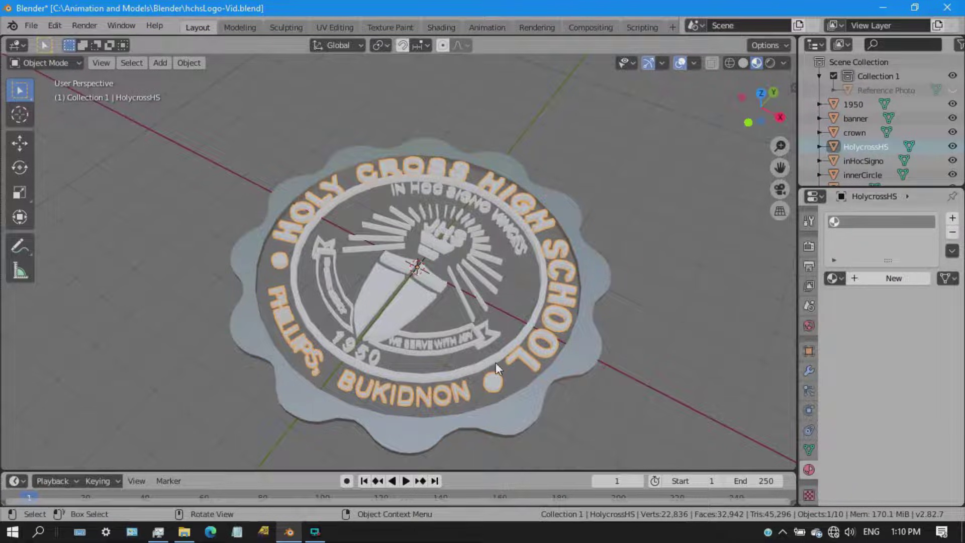
{"action": "left_click", "coordinate": [894, 278]}
{"action": "left_click", "coordinate": [891, 299]}
{"action": "left_click", "coordinate": [465, 372]}
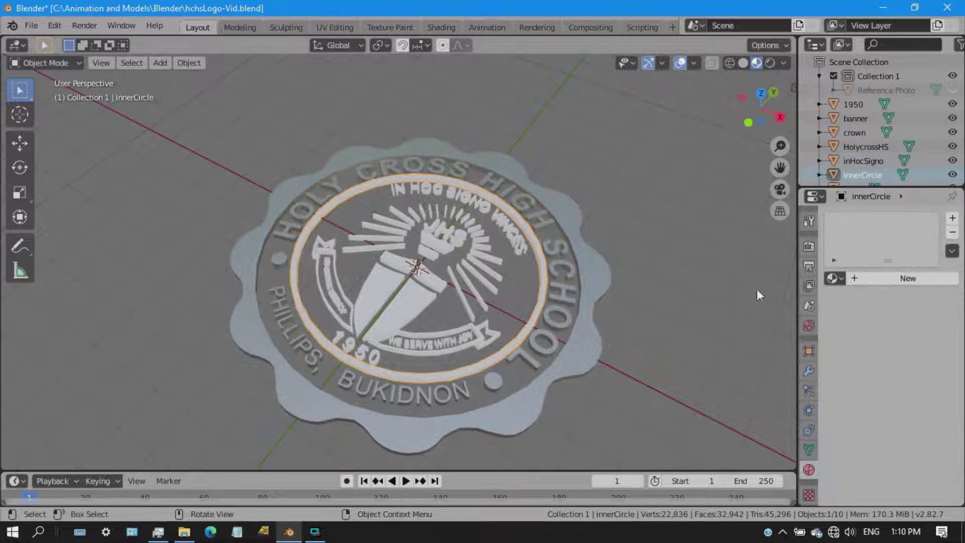
{"action": "left_click", "coordinate": [927, 277]}
{"action": "left_click", "coordinate": [951, 251]}
{"action": "left_click", "coordinate": [885, 295]}
Step: Create new materials on the banner and the 1950 numerals and paste the metallic material settings into both
{"action": "left_click", "coordinate": [480, 342]}
{"action": "left_click", "coordinate": [905, 277]}
{"action": "left_click", "coordinate": [951, 251]}
{"action": "left_click", "coordinate": [879, 295]}
{"action": "left_click", "coordinate": [359, 349]}
{"action": "left_click", "coordinate": [933, 276]}
{"action": "left_click", "coordinate": [951, 252]}
{"action": "left_click", "coordinate": [885, 294]}
Step: Create new materials on the shield and the rays and paste the metallic material settings into both
{"action": "left_click", "coordinate": [399, 315]}
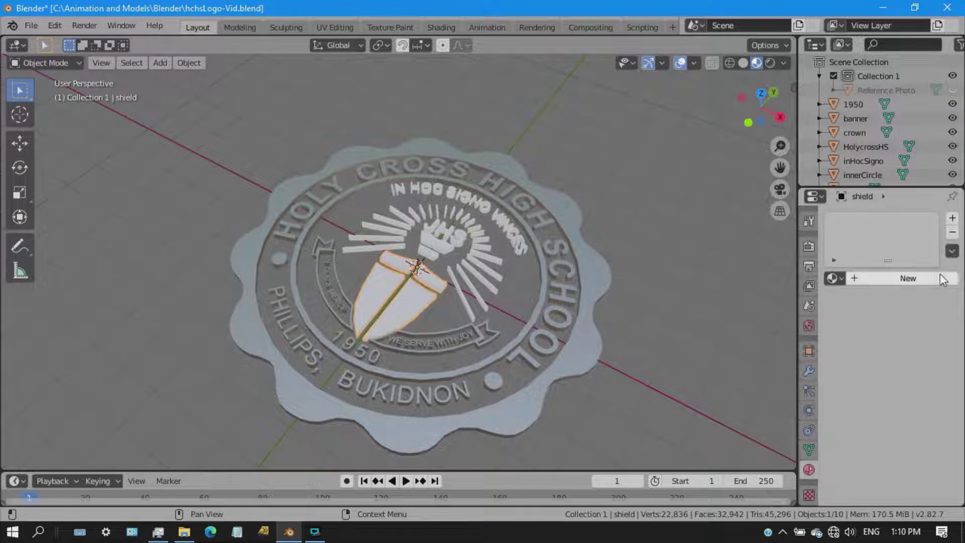
{"action": "left_click", "coordinate": [940, 276]}
{"action": "left_click", "coordinate": [951, 251]}
{"action": "left_click", "coordinate": [894, 297]}
{"action": "left_click", "coordinate": [460, 286]}
{"action": "left_click", "coordinate": [935, 278]}
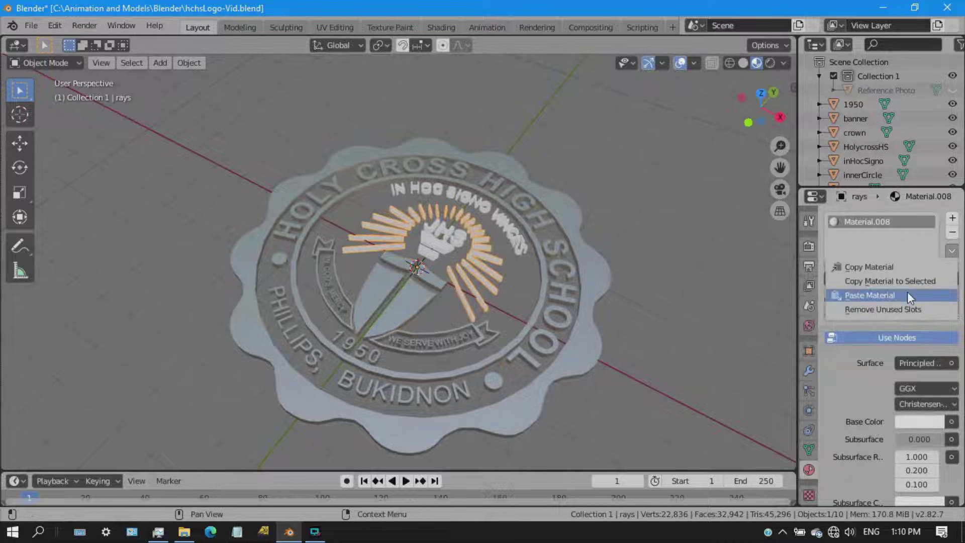
{"action": "left_click", "coordinate": [869, 295]}
Step: Create new materials on the crown and the JHS letters and paste the metallic material settings into both
{"action": "left_click", "coordinate": [440, 239]}
{"action": "left_click", "coordinate": [925, 279]}
{"action": "left_click", "coordinate": [951, 252]}
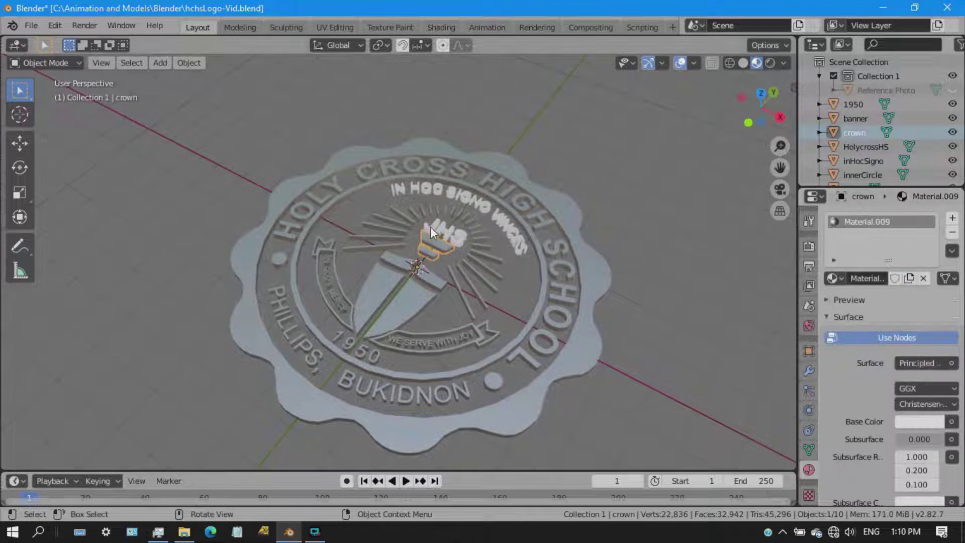
{"action": "left_click", "coordinate": [431, 233]}
{"action": "left_click", "coordinate": [951, 251]}
{"action": "left_click", "coordinate": [908, 278]}
{"action": "left_click", "coordinate": [951, 251]}
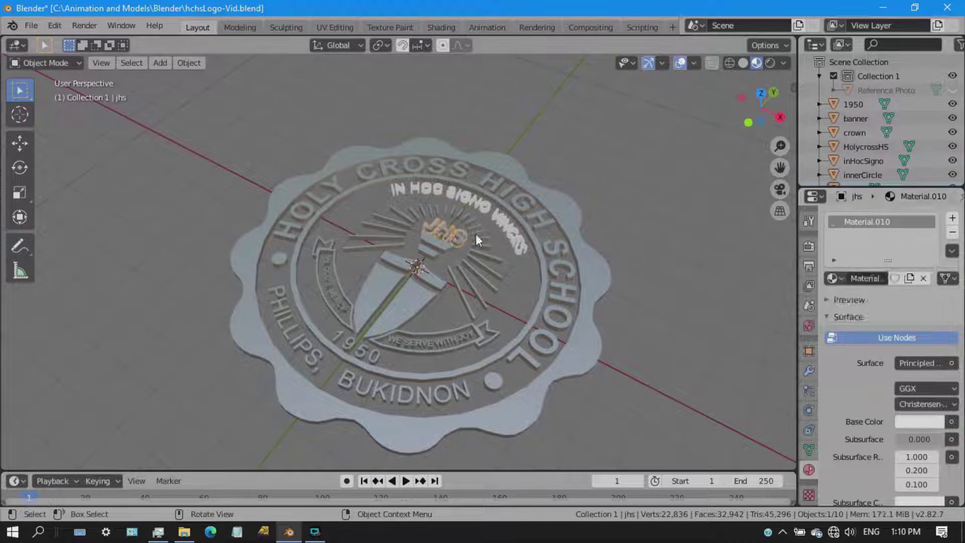
Step: Give the inHocSigno lettering the pasted metallic material and inspect the finished logo from several angles
{"action": "left_click", "coordinate": [510, 235]}
{"action": "left_click", "coordinate": [951, 251]}
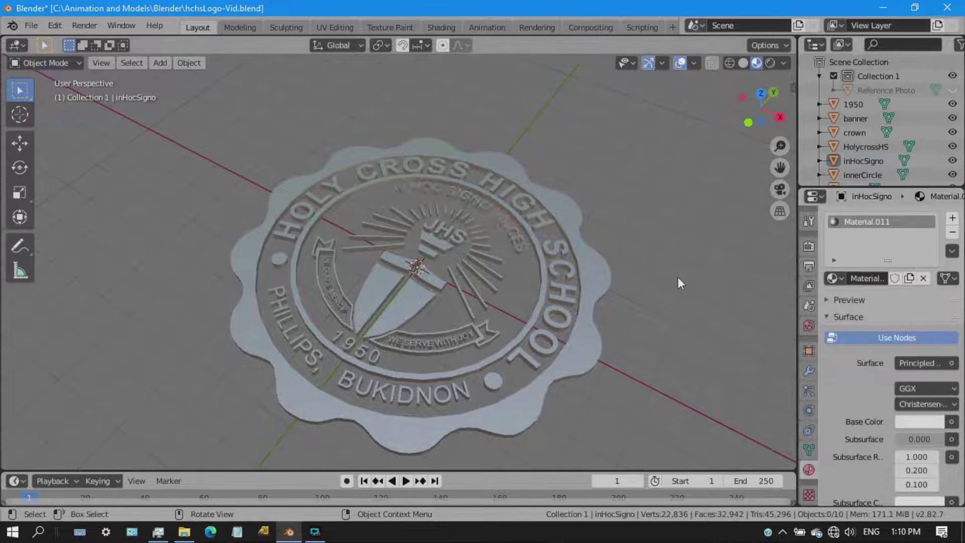
{"action": "middle_click_drag", "start_coordinate": [402, 276], "coordinate": [398, 319]}
{"action": "scroll", "coordinate": [444, 270], "scroll_direction": "up", "scroll_amount": 4}
{"action": "scroll", "coordinate": [444, 270], "scroll_direction": "down", "scroll_amount": 5}
{"action": "middle_click_drag", "start_coordinate": [517, 257], "coordinate": [529, 192]}
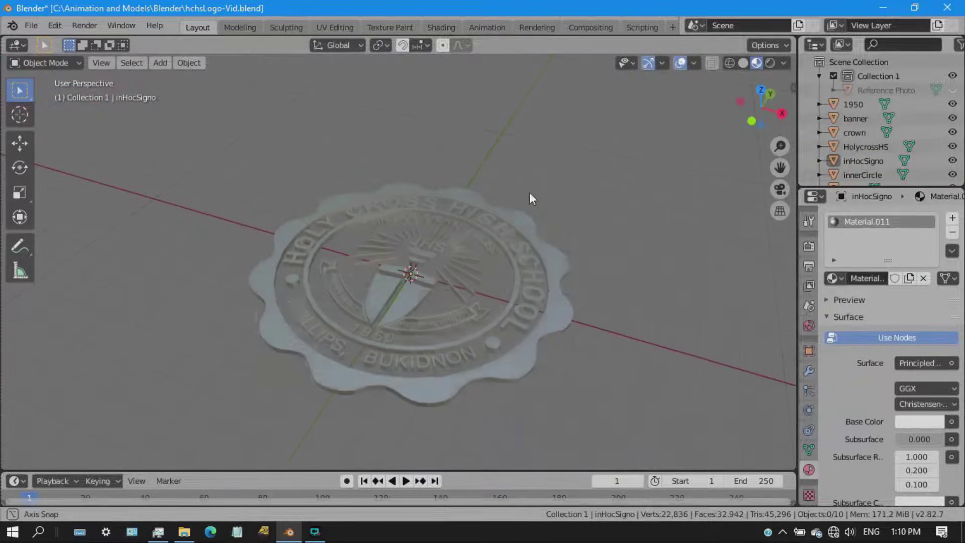
Step: Add a point light above the logo, raised 4.79 m along Z from the centre
{"action": "left_click", "coordinate": [160, 62]}
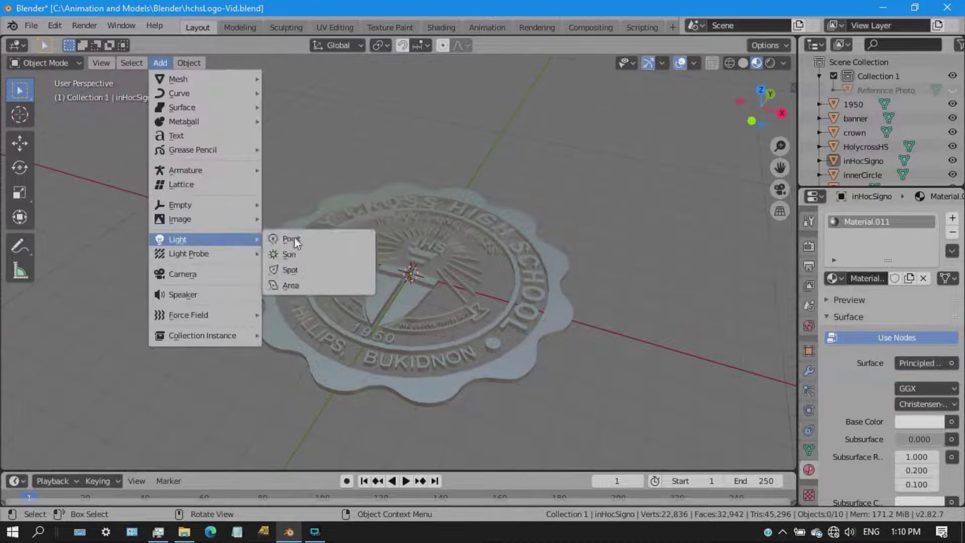
{"action": "left_click", "coordinate": [292, 239]}
{"action": "key", "text": "g"}
{"action": "left_click", "coordinate": [551, 135]}
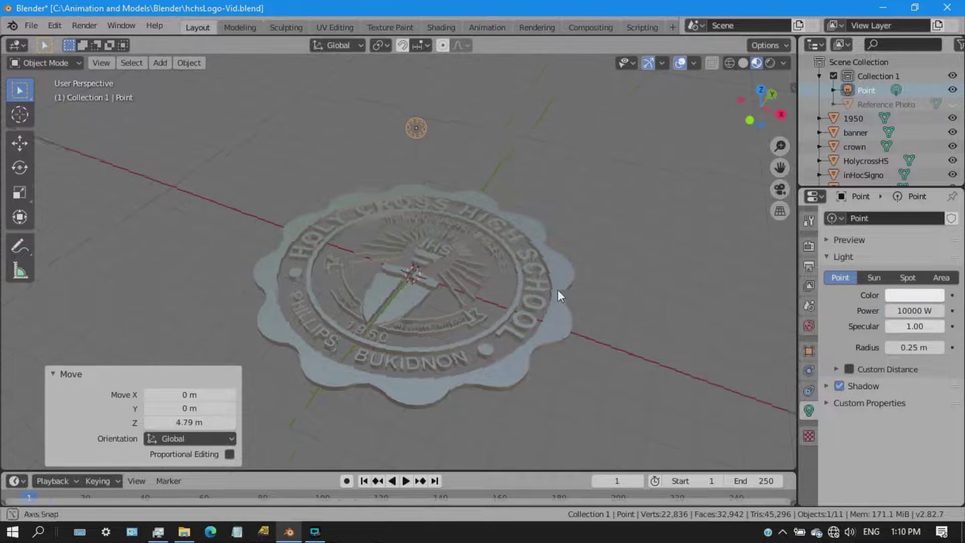
Step: Switch the viewport to rendered shading and show the scene's render settings to check the point light's effect
{"action": "key", "text": "z"}
{"action": "left_click", "coordinate": [510, 182]}
{"action": "left_click", "coordinate": [809, 266]}
{"action": "left_click", "coordinate": [809, 246]}
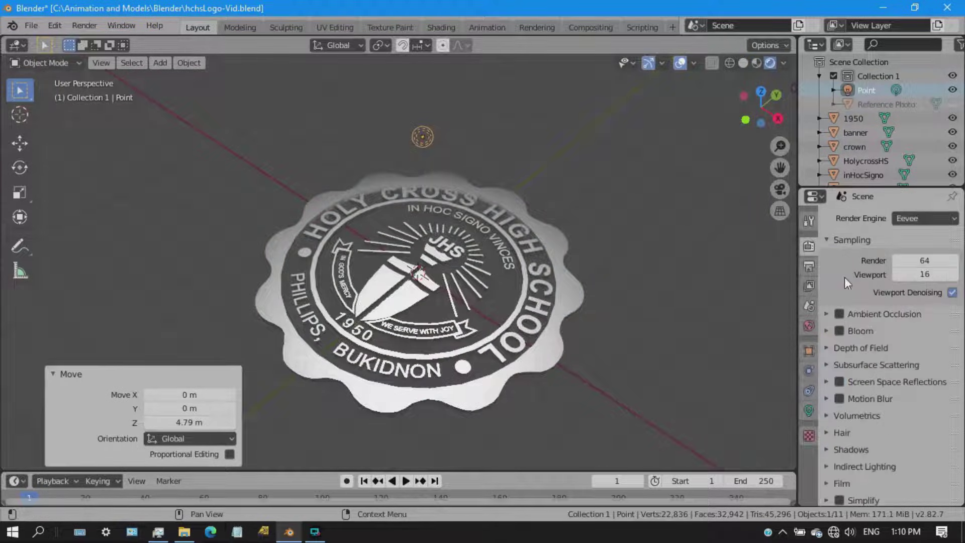
{"action": "middle_click_drag", "start_coordinate": [690, 348], "coordinate": [702, 380]}
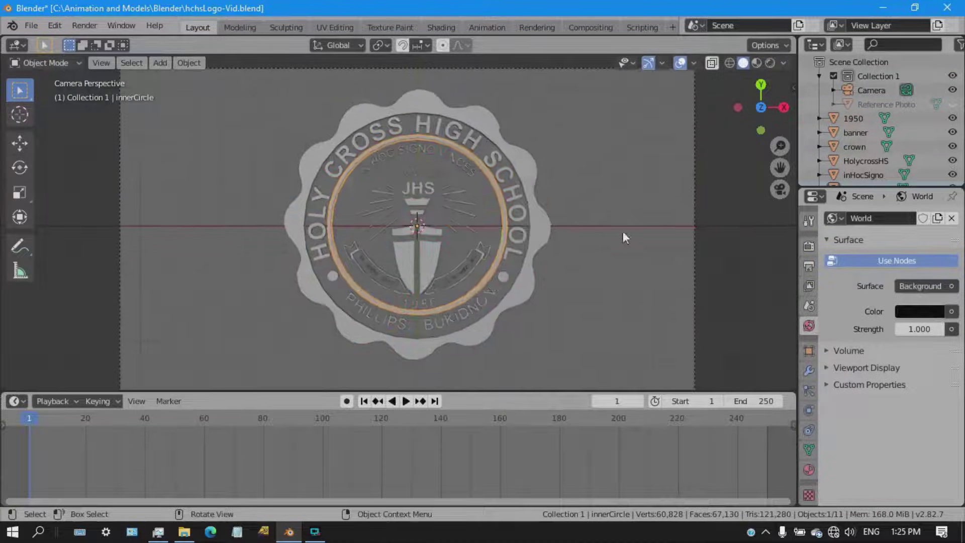
Step: Select all logo parts and insert a keyframe for them at frame 1
{"action": "key", "text": "a"}
{"action": "right_click", "coordinate": [409, 269]}
{"action": "left_click", "coordinate": [355, 451]}
{"action": "left_click", "coordinate": [302, 255]}
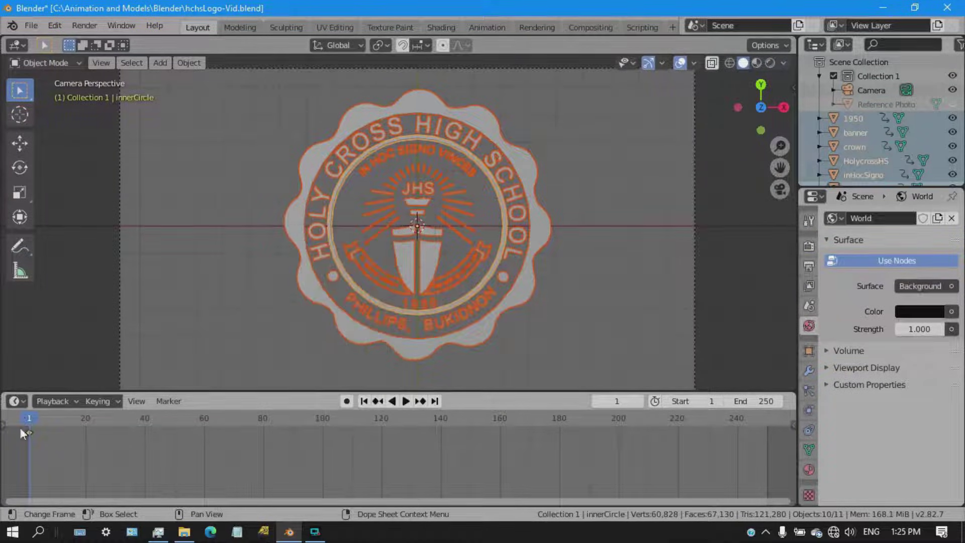
Step: Move the logo parts' keyframes to frame 500 at the end of the animation
{"action": "scroll", "coordinate": [706, 456], "scroll_direction": "down", "scroll_amount": 7}
{"action": "middle_click_drag", "start_coordinate": [615, 453], "coordinate": [211, 447]}
{"action": "key", "text": "g"}
{"action": "left_click", "coordinate": [642, 448]}
{"action": "scroll", "coordinate": [553, 452], "scroll_direction": "down", "scroll_amount": 2}
{"action": "middle_click_drag", "start_coordinate": [377, 455], "coordinate": [499, 456]}
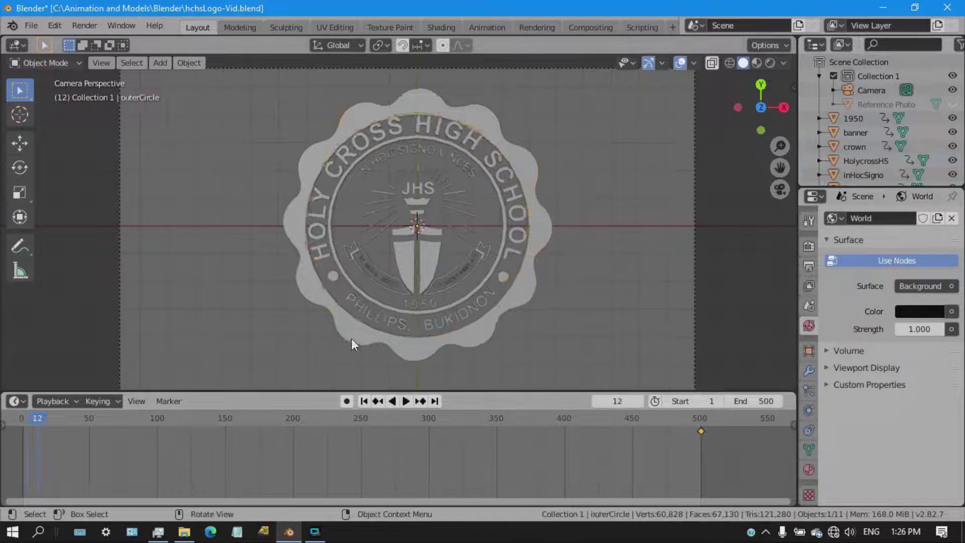
Step: Select the Holy Cross High School lettering and open the preferences to review their settings
{"action": "left_click", "coordinate": [367, 315]}
{"action": "left_click", "coordinate": [54, 25]}
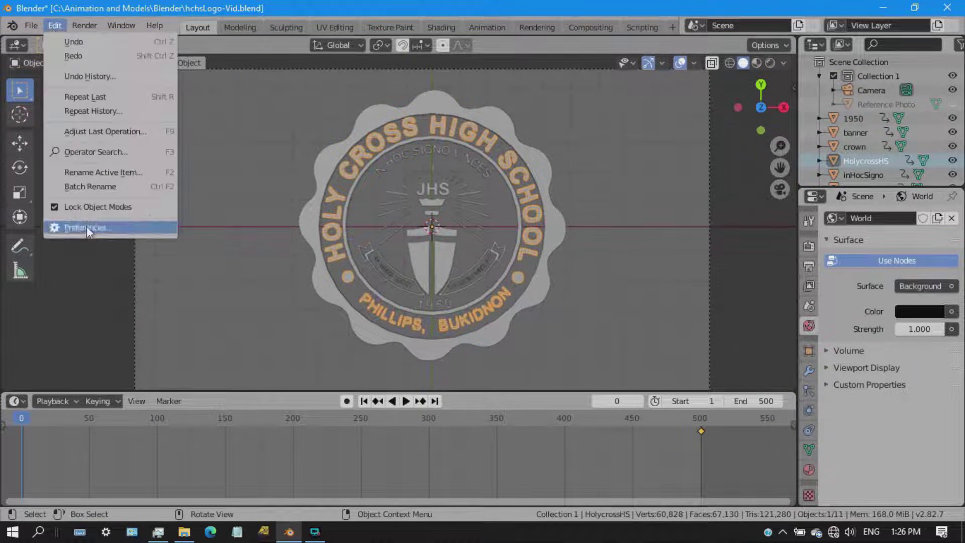
{"action": "left_click", "coordinate": [86, 226]}
{"action": "left_click", "coordinate": [52, 170]}
{"action": "left_click", "coordinate": [353, 320]}
{"action": "left_click", "coordinate": [183, 230]}
{"action": "left_click", "coordinate": [449, 339]}
{"action": "left_click", "coordinate": [453, 286]}
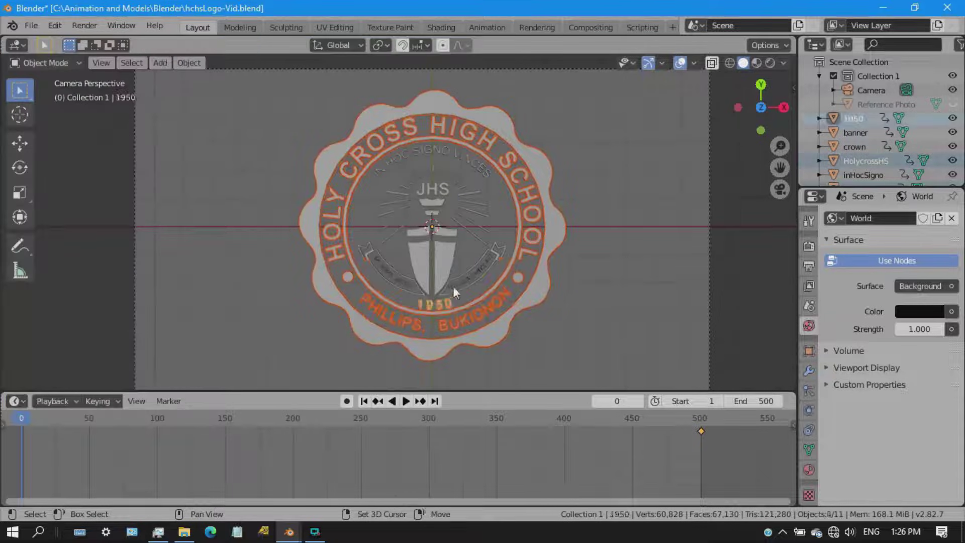
{"action": "left_click", "coordinate": [641, 364]}
Step: Trackball-rotate the scalloped outer circle out of the logo plane at frame 0 and insert a keyframe
{"action": "left_click", "coordinate": [548, 281]}
{"action": "key", "text": "r"}
{"action": "key", "text": "r"}
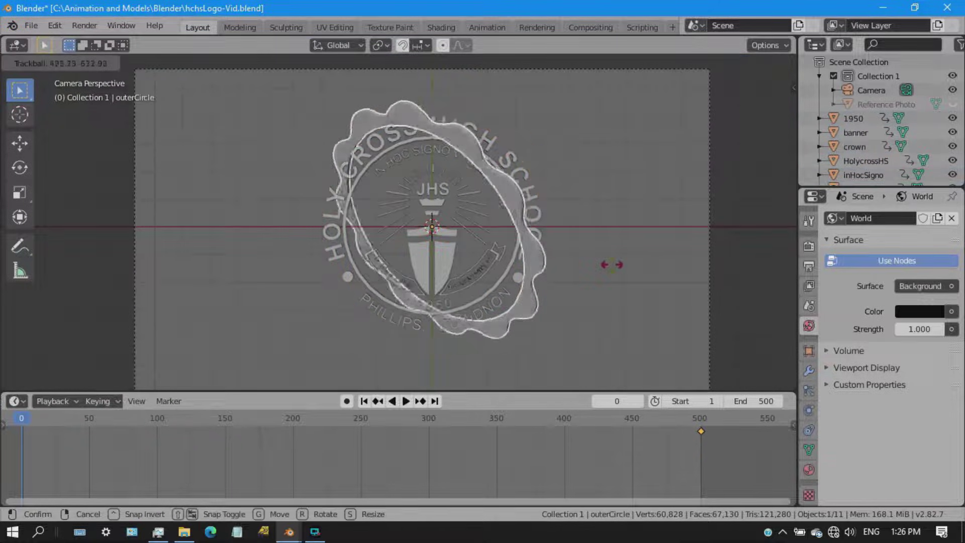
{"action": "left_click", "coordinate": [481, 297]}
{"action": "right_click", "coordinate": [481, 296]}
{"action": "left_click", "coordinate": [482, 297]}
{"action": "left_click", "coordinate": [488, 276]}
Step: Play the animation to check the outer circle's rotation
{"action": "key", "text": "space"}
{"action": "left_click", "coordinate": [559, 303]}
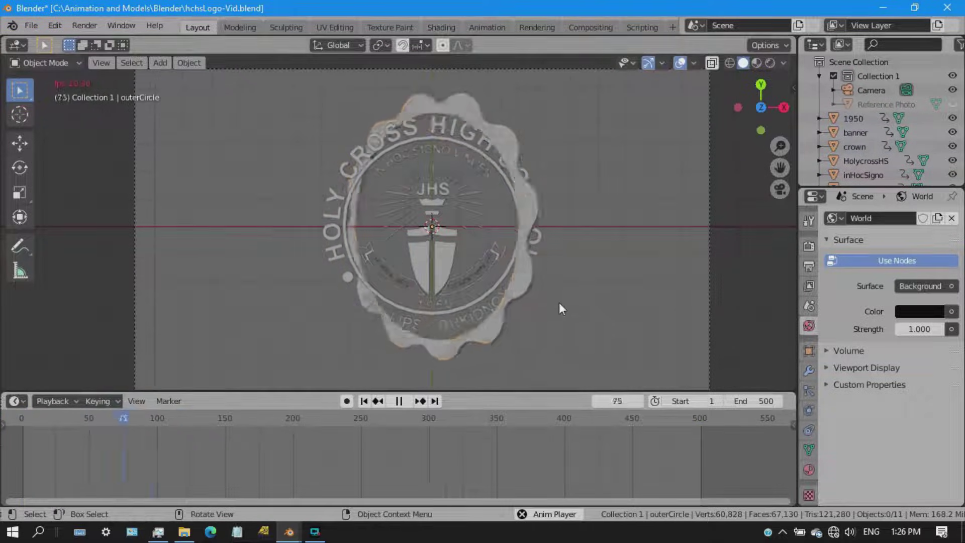
{"action": "key", "text": "space"}
{"action": "key", "text": "space"}
{"action": "key", "text": "space"}
Step: Select all logo parts and move their end keyframes to frame 400
{"action": "key", "text": "Right"}
{"action": "key", "text": "Right"}
{"action": "key", "text": "a"}
{"action": "left_click", "coordinate": [709, 342]}
{"action": "left_click_drag", "start_coordinate": [571, 97], "coordinate": [276, 347]}
{"action": "left_click", "coordinate": [701, 431]}
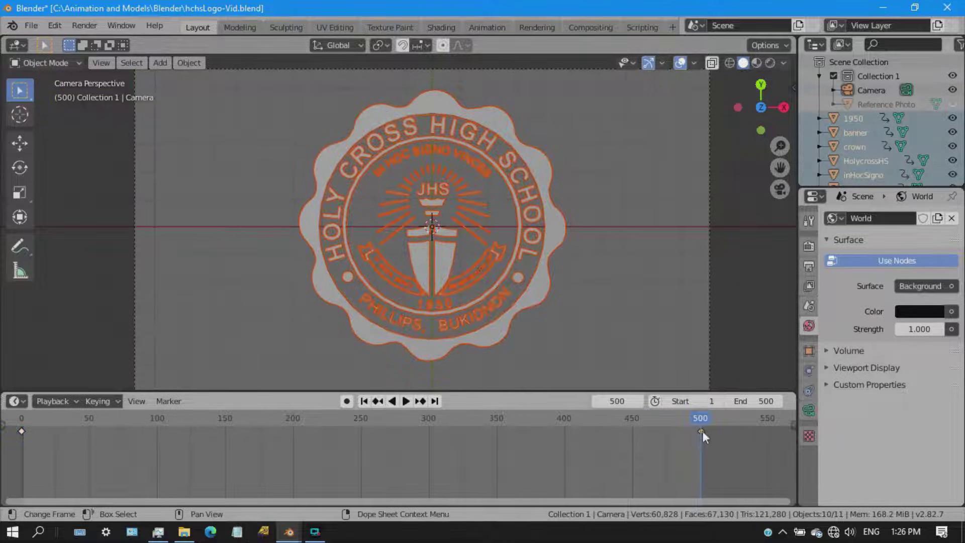
{"action": "left_click", "coordinate": [566, 452]}
Step: Trackball-rotate the Holy Cross High School lettering ring at frame 0 and insert a keyframe
{"action": "key", "text": "alt+a"}
{"action": "left_click", "coordinate": [416, 106]}
{"action": "left_click", "coordinate": [26, 418]}
{"action": "left_click", "coordinate": [456, 324]}
{"action": "key", "text": "r"}
{"action": "key", "text": "r"}
{"action": "left_click", "coordinate": [399, 309]}
{"action": "right_click", "coordinate": [399, 309]}
{"action": "left_click", "coordinate": [398, 309]}
{"action": "left_click", "coordinate": [415, 299]}
Step: Trackball-rotate the inner circle at frame 0, insert a keyframe and play the animation
{"action": "left_click", "coordinate": [416, 309]}
{"action": "key", "text": "r"}
{"action": "key", "text": "r"}
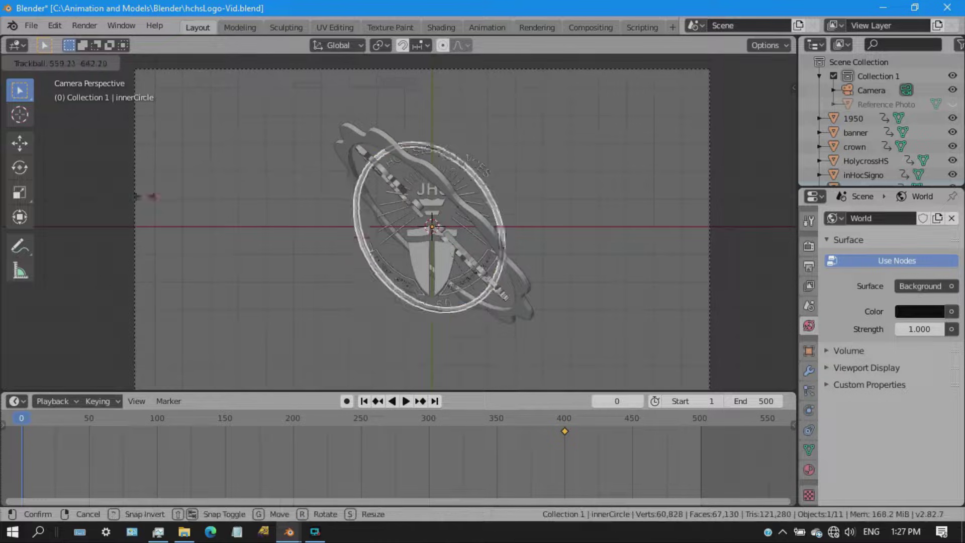
{"action": "left_click", "coordinate": [433, 161]}
{"action": "right_click", "coordinate": [434, 161]}
{"action": "left_click", "coordinate": [400, 260]}
{"action": "left_click", "coordinate": [400, 264]}
{"action": "key", "text": "alt+a"}
{"action": "key", "text": "space"}
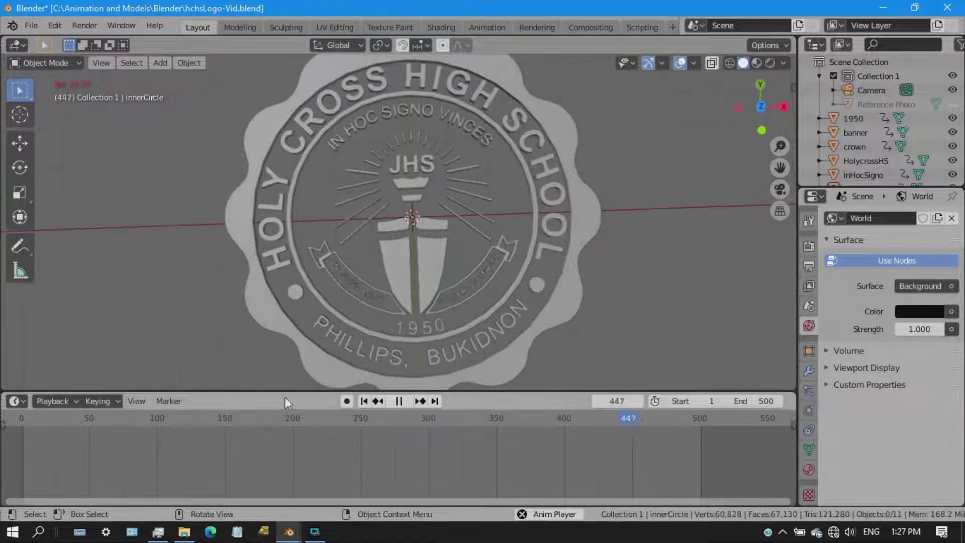
{"action": "key", "text": "Escape"}
Step: From the camera view, rotate the shield about the global Y axis at frame 0 and insert a keyframe
{"action": "key", "text": "KP_0"}
{"action": "left_click", "coordinate": [446, 271]}
{"action": "key", "text": "r"}
{"action": "key", "text": "x"}
{"action": "key", "text": "y"}
{"action": "right_click", "coordinate": [612, 302]}
{"action": "key", "text": "r"}
{"action": "key", "text": "y"}
{"action": "left_click", "coordinate": [644, 312]}
{"action": "key", "text": "r"}
{"action": "key", "text": "y"}
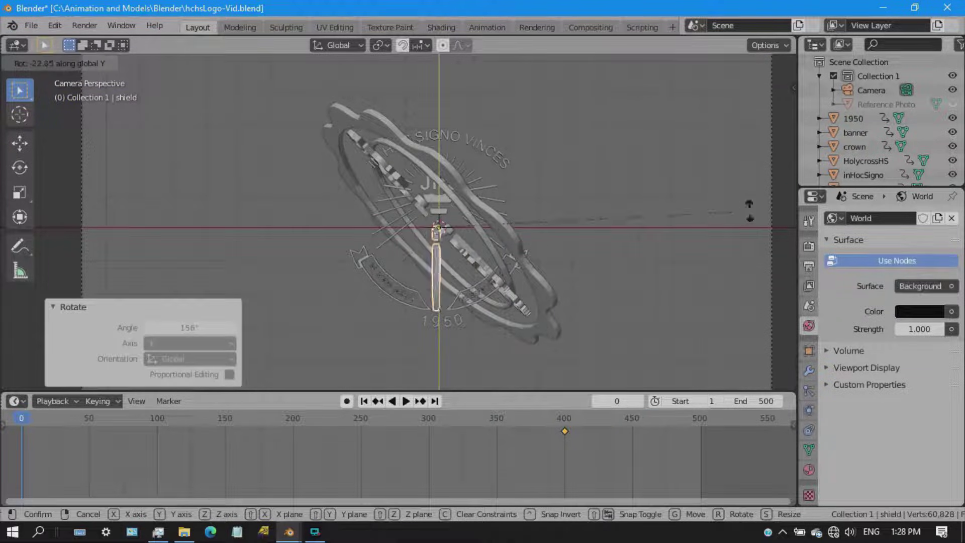
{"action": "left_click", "coordinate": [568, 218]}
{"action": "key", "text": "i"}
{"action": "left_click", "coordinate": [431, 261]}
Step: Rotate the rays about the global Y axis at frame 0, insert a keyframe and preview the motion
{"action": "middle_click_drag", "start_coordinate": [467, 271], "coordinate": [426, 234]}
{"action": "left_click", "coordinate": [474, 247]}
{"action": "key", "text": "r"}
{"action": "key", "text": "y"}
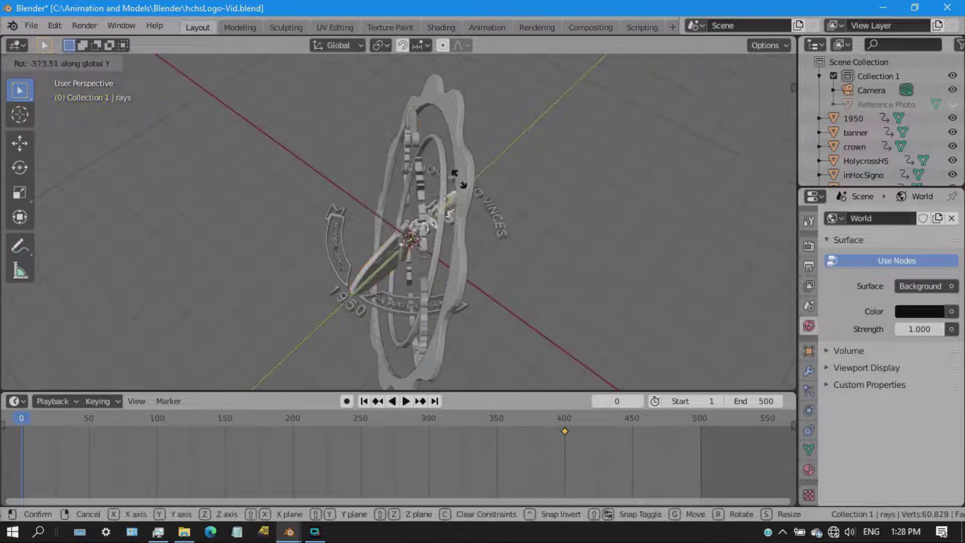
{"action": "left_click", "coordinate": [461, 185]}
{"action": "left_click", "coordinate": [276, 279]}
{"action": "key", "text": "space"}
{"action": "key", "text": "space"}
Step: Rotate the crown about the Y axis at frame 69 and insert a keyframe
{"action": "left_click", "coordinate": [442, 225]}
{"action": "key", "text": "r"}
{"action": "key", "text": "y"}
{"action": "left_click", "coordinate": [477, 258]}
{"action": "key", "text": "i"}
{"action": "left_click", "coordinate": [477, 258]}
Step: Move the crown's frame 69 keyframe to frame 0 and play the animation from there
{"action": "left_click", "coordinate": [116, 430]}
{"action": "key", "text": "g"}
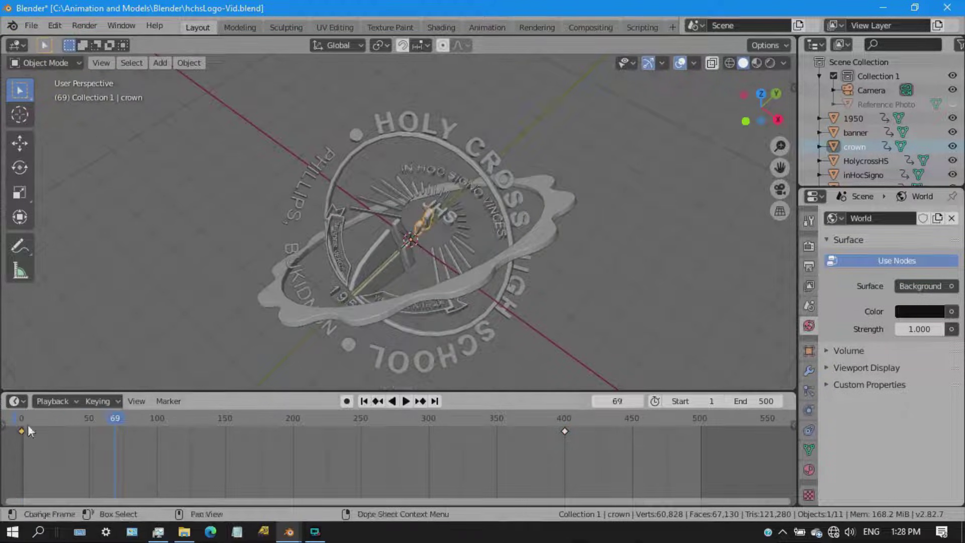
{"action": "left_click", "coordinate": [21, 419]}
{"action": "left_click", "coordinate": [421, 333]}
{"action": "key", "text": "space"}
{"action": "left_click", "coordinate": [564, 331]}
{"action": "key", "text": "space"}
Step: Rotate the JHS letters at frame 0, insert a keyframe and play the result
{"action": "key", "text": "a"}
{"action": "left_click", "coordinate": [224, 226]}
{"action": "left_click", "coordinate": [438, 211]}
{"action": "left_click_drag", "start_coordinate": [38, 420], "coordinate": [21, 422]}
{"action": "key", "text": "r"}
{"action": "left_click", "coordinate": [495, 297]}
{"action": "right_click", "coordinate": [381, 247]}
{"action": "left_click", "coordinate": [381, 250]}
{"action": "left_click", "coordinate": [393, 254]}
{"action": "key", "text": "space"}
{"action": "key", "text": "space"}
Step: Rotate the banner about the Y axis and insert a keyframe
{"action": "left_click", "coordinate": [432, 348]}
{"action": "key", "text": "r"}
{"action": "key", "text": "y"}
{"action": "left_click", "coordinate": [322, 261]}
{"action": "key", "text": "i"}
{"action": "left_click", "coordinate": [322, 261]}
Step: Join the IN HOC SIGNO VINCES lettering with the 1950 numerals into one object and save the file
{"action": "scroll", "coordinate": [572, 240], "scroll_direction": "down", "scroll_amount": 2}
{"action": "middle_click_drag", "start_coordinate": [570, 239], "coordinate": [563, 251]}
{"action": "left_click", "coordinate": [366, 323]}
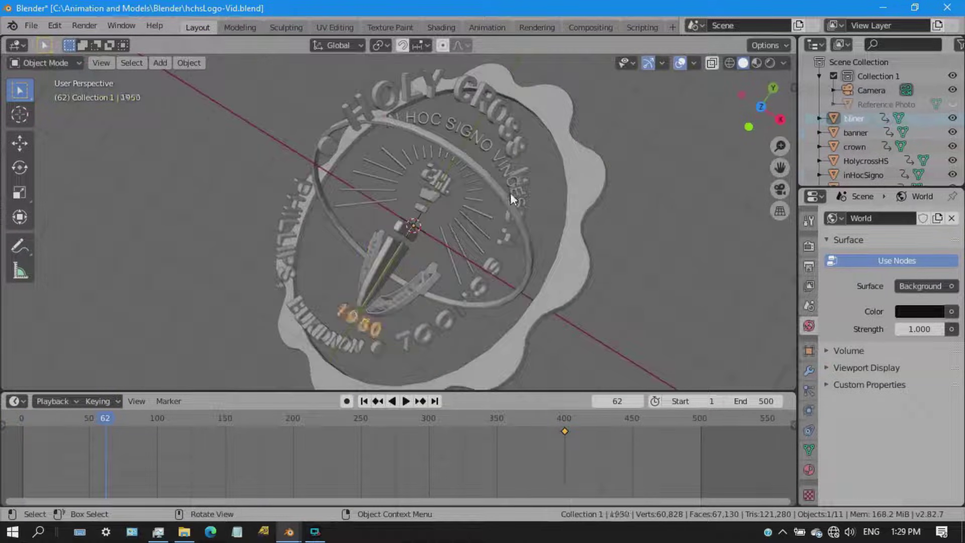
{"action": "left_click", "coordinate": [498, 159]}
{"action": "scroll", "coordinate": [855, 132], "scroll_direction": "down", "scroll_amount": 3}
{"action": "left_click", "coordinate": [378, 322], "text": "shift"}
{"action": "right_click", "coordinate": [375, 297]}
{"action": "left_click", "coordinate": [333, 129]}
{"action": "scroll", "coordinate": [853, 100], "scroll_direction": "up", "scroll_amount": 1}
{"action": "left_click", "coordinate": [31, 25]}
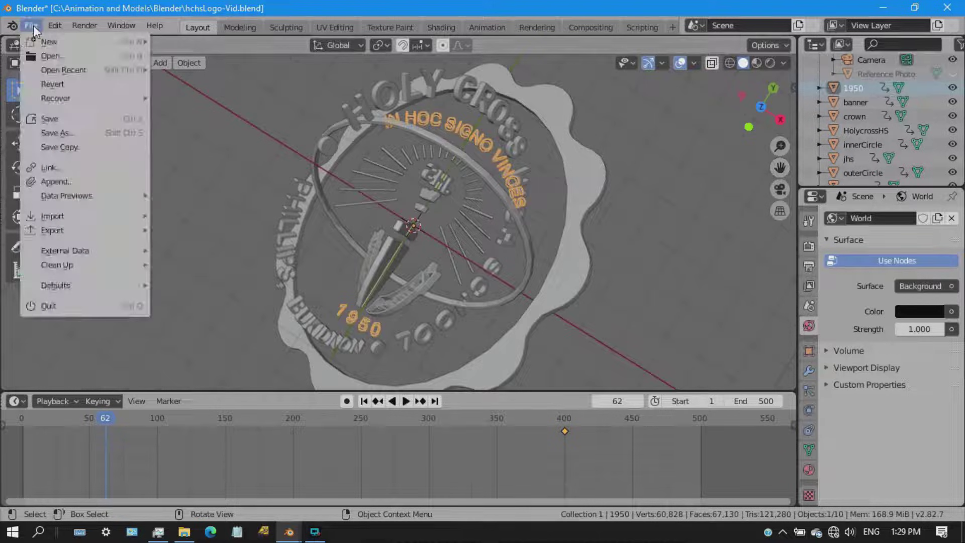
{"action": "left_click", "coordinate": [49, 118]}
Step: Rotate the joined 1950 object about the global Y axis, insert a keyframe and move it to frame 0
{"action": "key", "text": "r"}
{"action": "key", "text": "r"}
{"action": "key", "text": "y"}
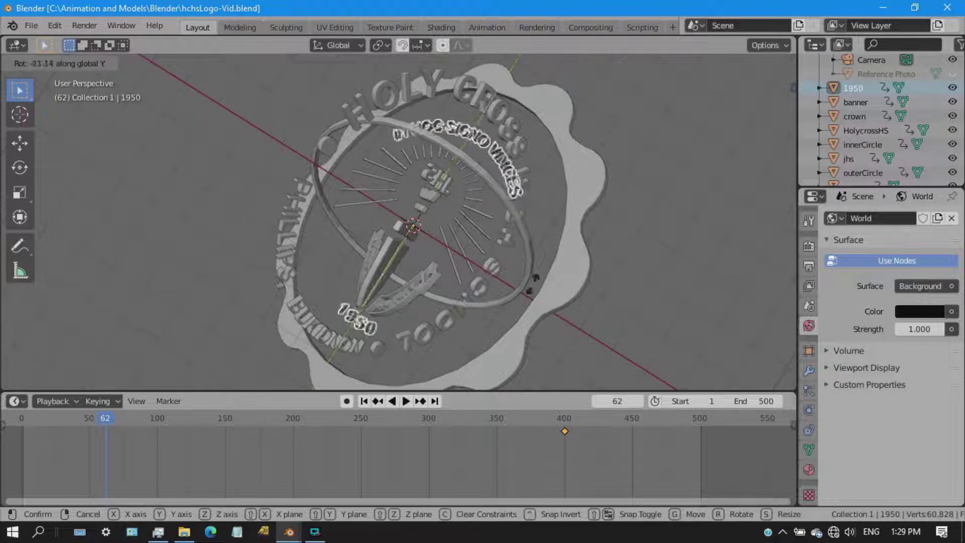
{"action": "left_click", "coordinate": [435, 483]}
{"action": "left_click", "coordinate": [402, 260]}
{"action": "left_click_drag", "start_coordinate": [105, 431], "coordinate": [23, 433]}
{"action": "left_click", "coordinate": [21, 418]}
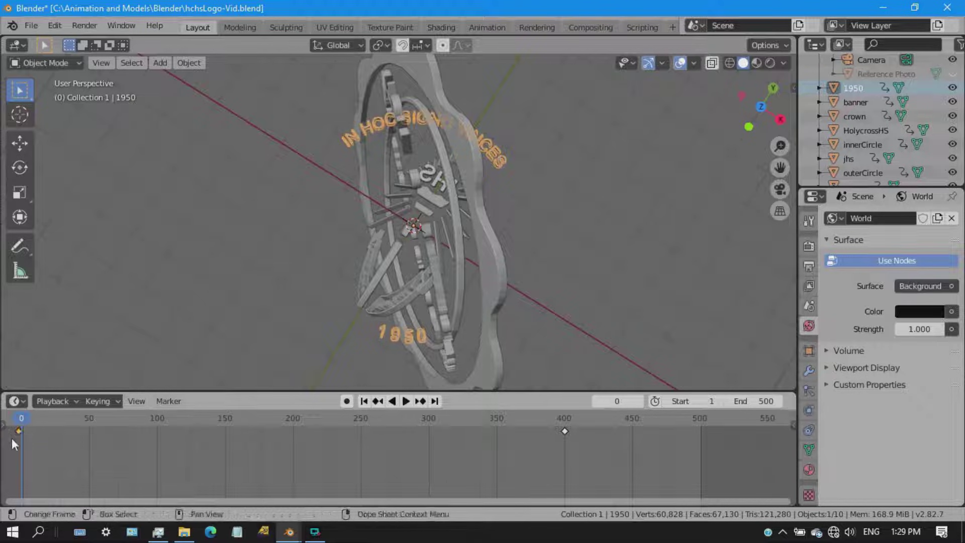
Step: Play the full logo animation through the camera view, restarting it from the beginning
{"action": "key", "text": "KP_0"}
{"action": "key", "text": "space"}
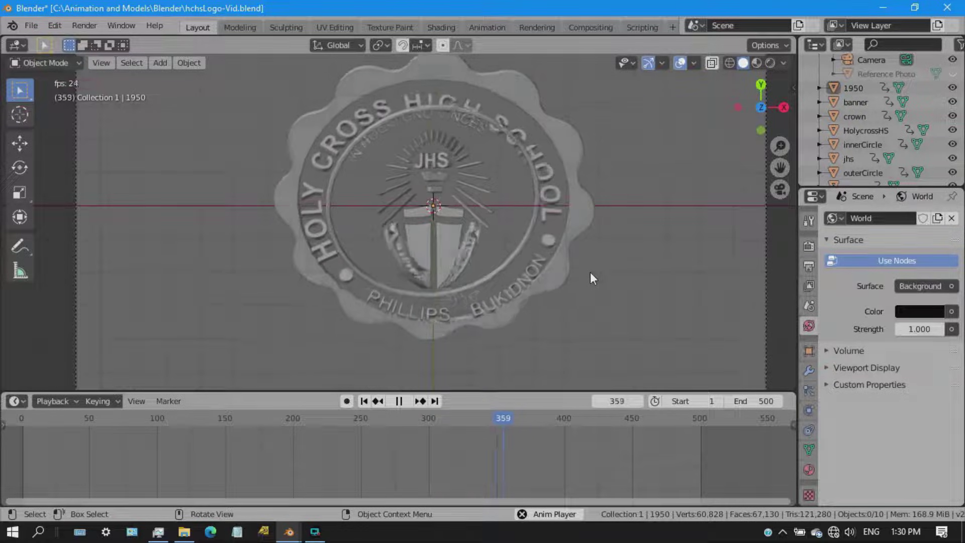
{"action": "scroll", "coordinate": [590, 272], "scroll_direction": "down", "scroll_amount": 1}
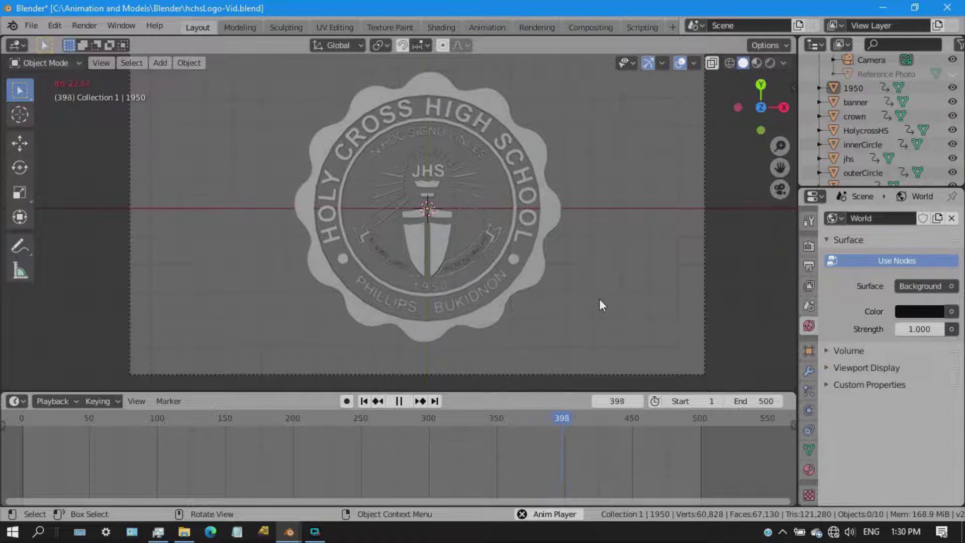
{"action": "left_click", "coordinate": [17, 423]}
{"action": "key", "text": "space"}
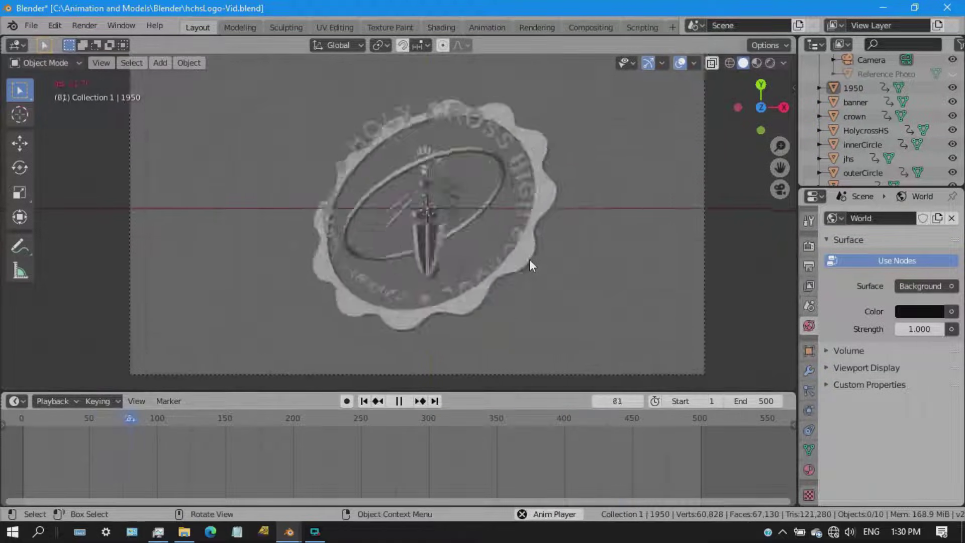
{"action": "scroll", "coordinate": [530, 265], "scroll_direction": "down", "scroll_amount": 1}
{"action": "key", "text": "Escape"}
Step: Add a new point light at the centre of the logo
{"action": "left_click", "coordinate": [154, 64]}
{"action": "mouse_move", "coordinate": [196, 238]}
{"action": "left_click", "coordinate": [279, 238]}
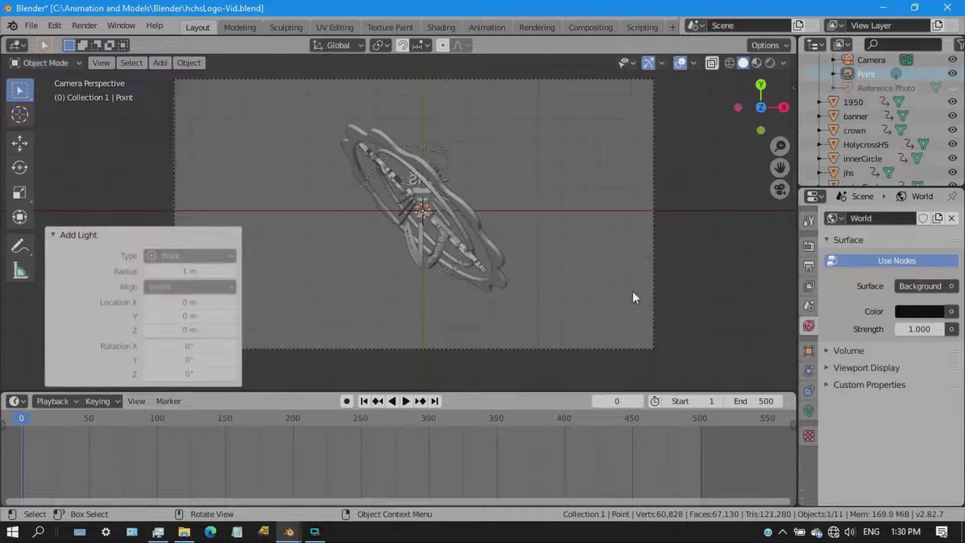
Step: Move the new point light along the X axis to about 20 m on the negative side of the logo
{"action": "middle_click_drag", "start_coordinate": [632, 291], "coordinate": [526, 142]}
{"action": "key", "text": "g"}
{"action": "key", "text": "x"}
{"action": "left_click", "coordinate": [436, 239]}
{"action": "scroll", "coordinate": [447, 249], "scroll_direction": "down", "scroll_amount": 4}
{"action": "middle_click_drag", "start_coordinate": [435, 239], "coordinate": [402, 251]}
{"action": "key", "text": "g"}
{"action": "key", "text": "x"}
{"action": "left_click", "coordinate": [442, 269]}
Step: Paste a copy of the point light 43.5 m along the X axis and set the light power to 10000 W
{"action": "key", "text": "ctrl+c"}
{"action": "key", "text": "ctrl+v"}
{"action": "key", "text": "g"}
{"action": "key", "text": "x"}
{"action": "left_click", "coordinate": [719, 272]}
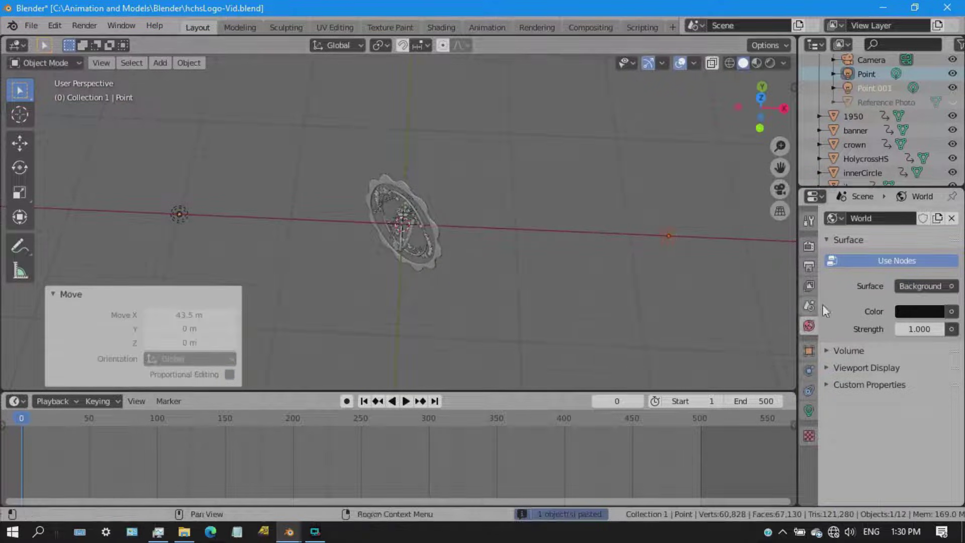
{"action": "left_click", "coordinate": [808, 410]}
{"action": "left_click", "coordinate": [914, 311]}
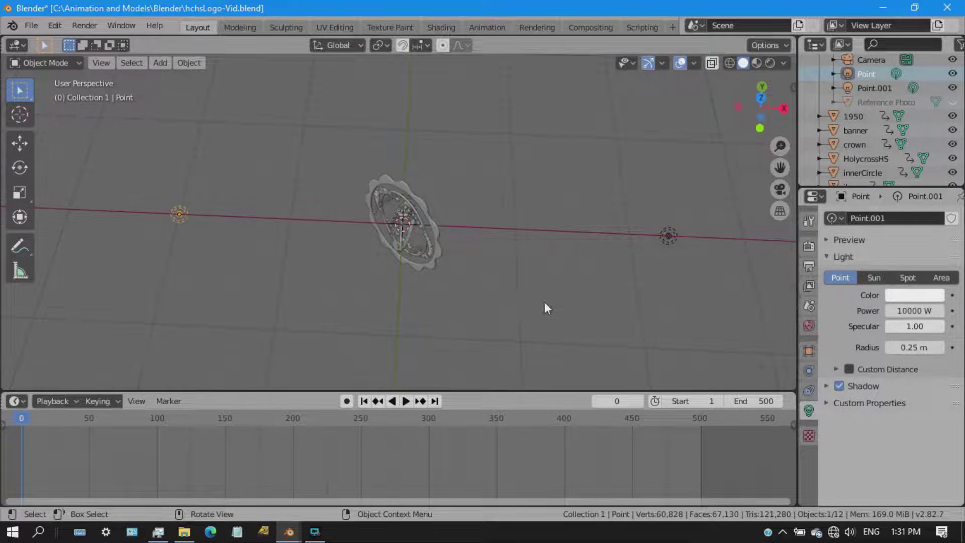
Step: Preview the animation in the rendered camera view, scrubbing and playing up to frame 412 before returning to the start
{"action": "key", "text": "z"}
{"action": "key", "text": "8"}
{"action": "key", "text": "KP_0"}
{"action": "key", "text": "space"}
{"action": "left_click_drag", "start_coordinate": [134, 422], "coordinate": [505, 421]}
{"action": "scroll", "coordinate": [590, 267], "scroll_direction": "up", "scroll_amount": 1}
{"action": "key", "text": "space"}
{"action": "key", "text": "space"}
{"action": "scroll", "coordinate": [587, 257], "scroll_direction": "up", "scroll_amount": 1}
{"action": "left_click", "coordinate": [564, 420]}
{"action": "scroll", "coordinate": [559, 302], "scroll_direction": "down", "scroll_amount": 1}
{"action": "key", "text": "space"}
{"action": "scroll", "coordinate": [558, 301], "scroll_direction": "down", "scroll_amount": 1}
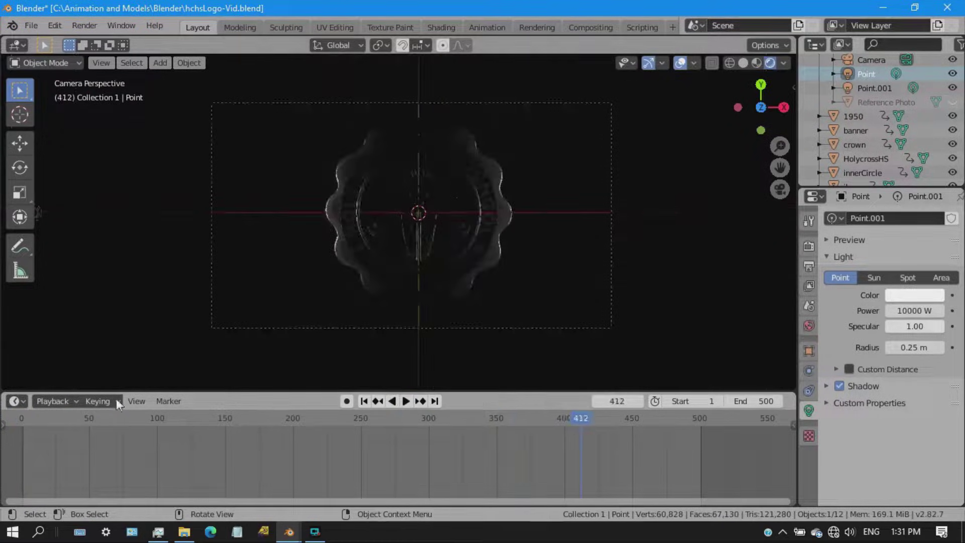
{"action": "key", "text": "shift+Left"}
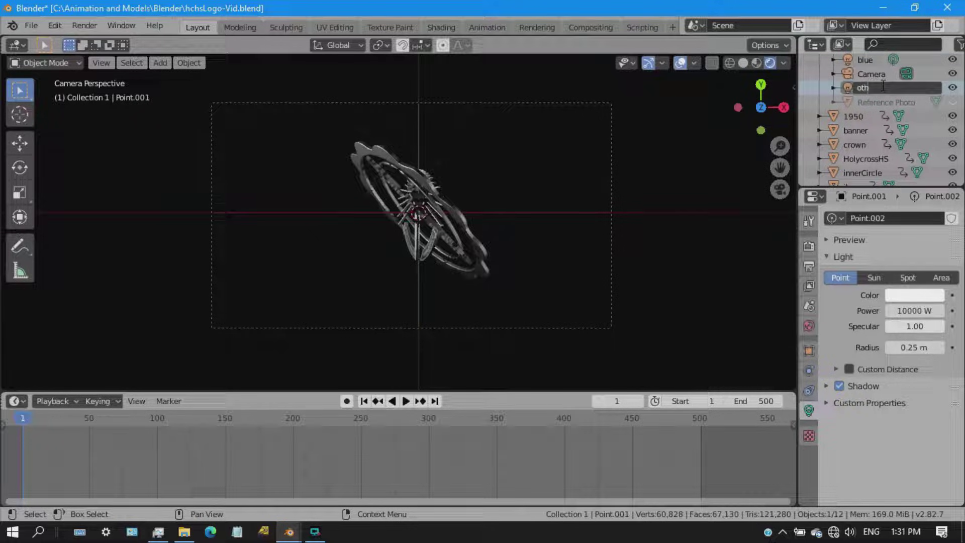
Step: Name the second point light otherblue and give both point lights a blue colour
{"action": "left_click", "coordinate": [914, 295]}
{"action": "left_click", "coordinate": [902, 128]}
{"action": "left_click", "coordinate": [865, 60]}
{"action": "left_click", "coordinate": [914, 295]}
{"action": "left_click", "coordinate": [902, 129]}
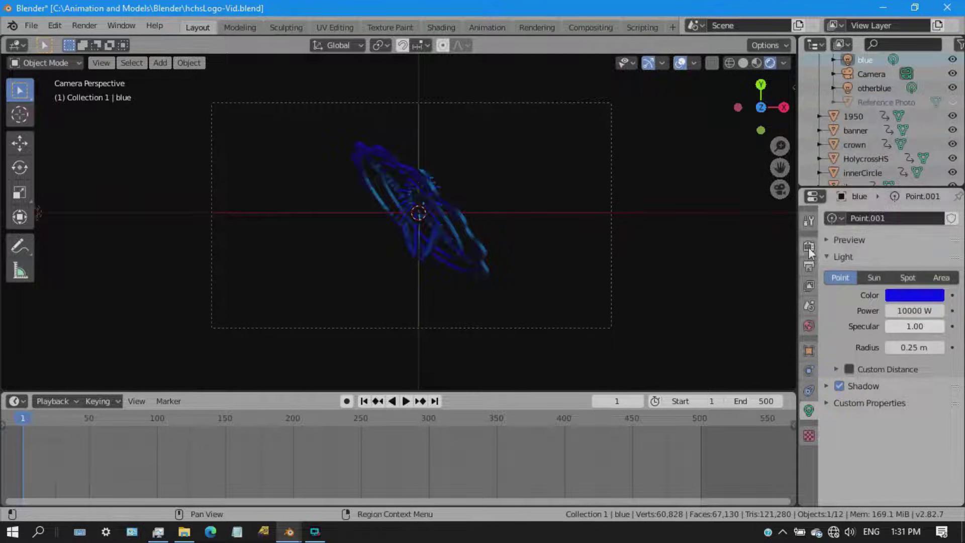
Step: Review the Eevee sampling and effect options in the render properties
{"action": "left_click", "coordinate": [809, 245]}
{"action": "scroll", "coordinate": [599, 267], "scroll_direction": "down", "scroll_amount": 2}
{"action": "left_click", "coordinate": [31, 25]}
{"action": "scroll", "coordinate": [179, 218], "scroll_direction": "up", "scroll_amount": 2}
{"action": "key", "text": "g"}
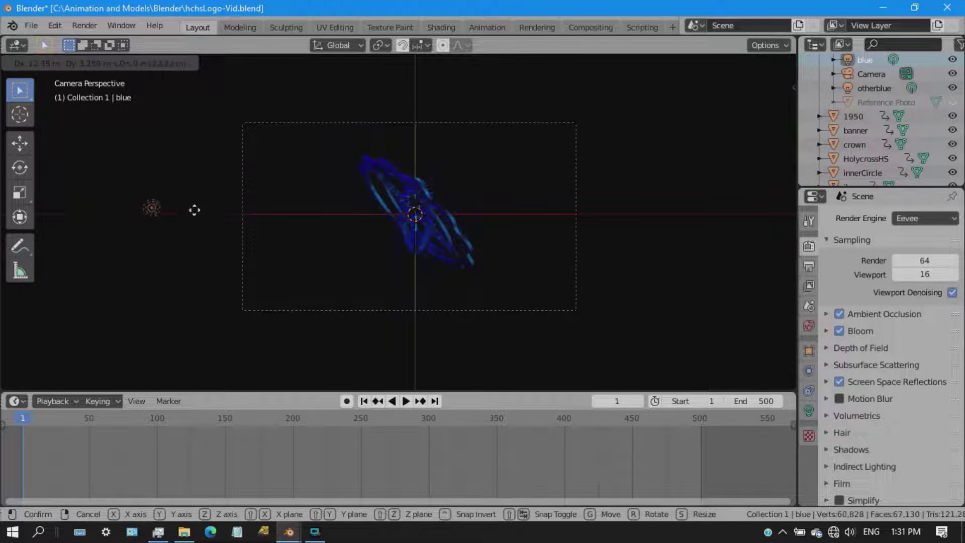
{"action": "right_click", "coordinate": [719, 238]}
{"action": "key", "text": "g"}
{"action": "right_click", "coordinate": [281, 264]}
Step: Move the blue light 34.1 m in X and -6.5 m in Y at frame 500 and insert a location keyframe
{"action": "key", "text": "g"}
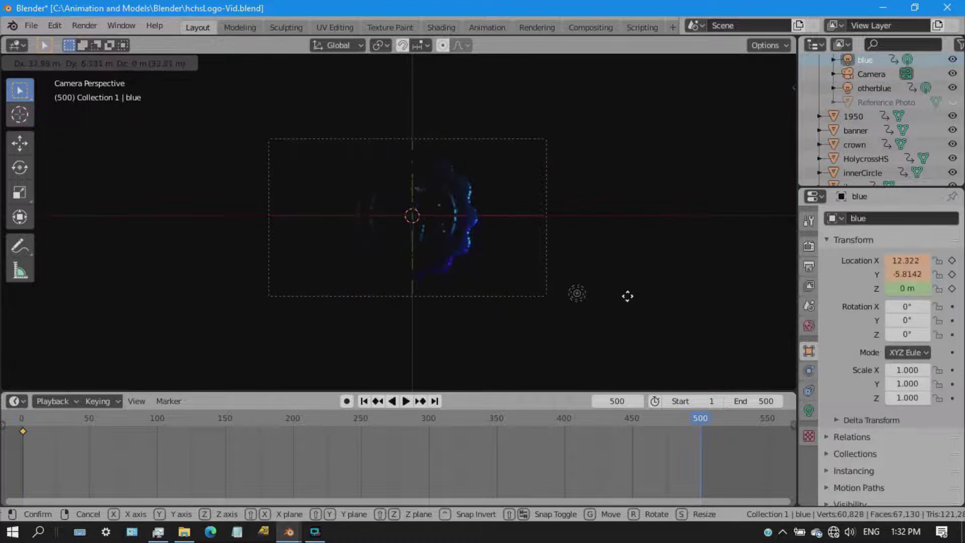
{"action": "left_click", "coordinate": [647, 308]}
{"action": "right_click", "coordinate": [901, 276]}
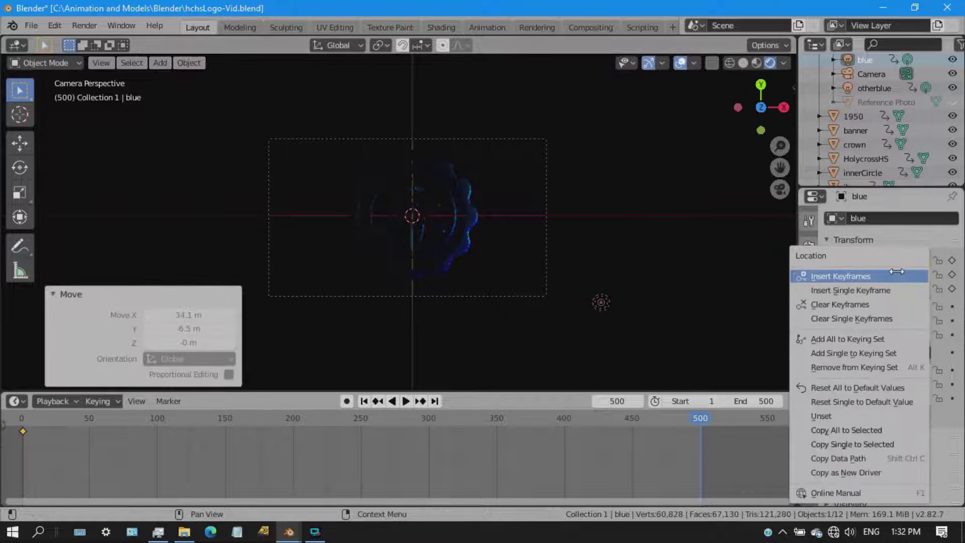
{"action": "left_click", "coordinate": [896, 274]}
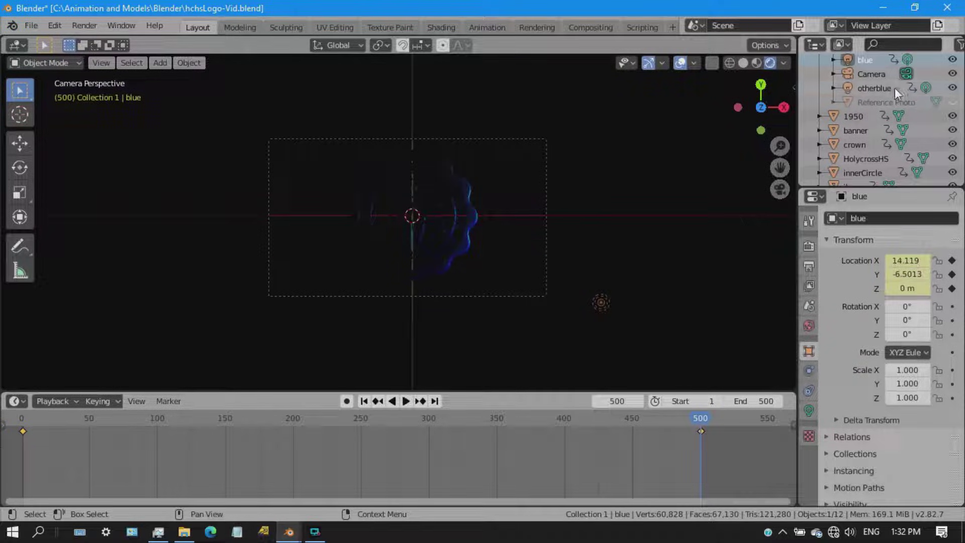
Step: Move the otherblue light to X -12.146, Y 6.9242 at frame 500 and insert a location keyframe
{"action": "left_click", "coordinate": [875, 88]}
{"action": "key", "text": "g"}
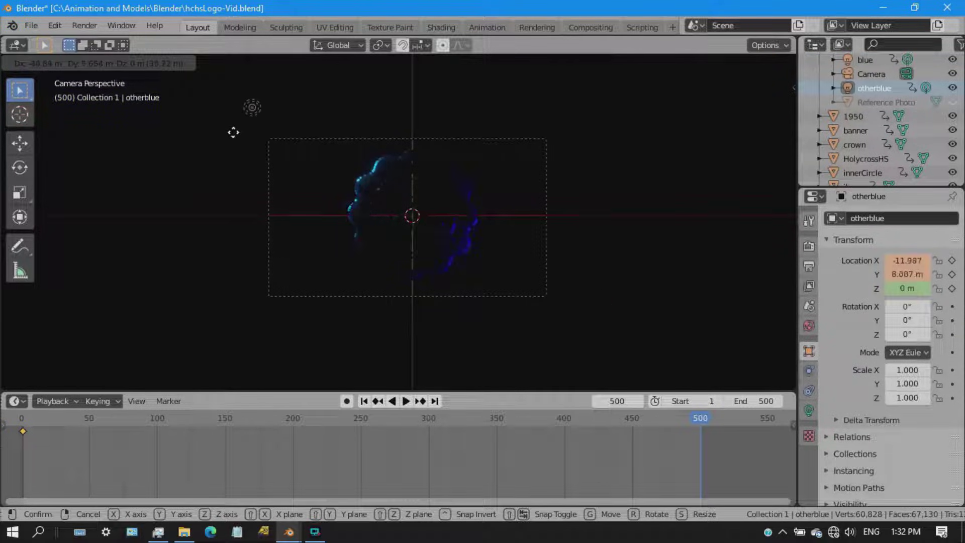
{"action": "left_click", "coordinate": [224, 148]}
{"action": "right_click", "coordinate": [928, 264]}
{"action": "left_click", "coordinate": [928, 264]}
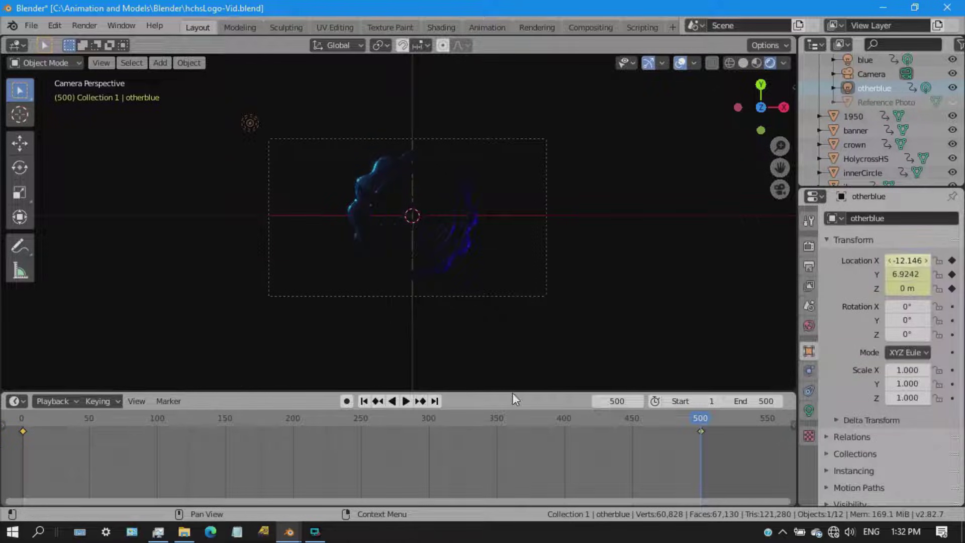
Step: Play the animation from near the start in the rendered camera view to examine the moving blue lights on the logo
{"action": "left_click", "coordinate": [33, 420]}
{"action": "key", "text": "space"}
{"action": "left_click", "coordinate": [383, 294]}
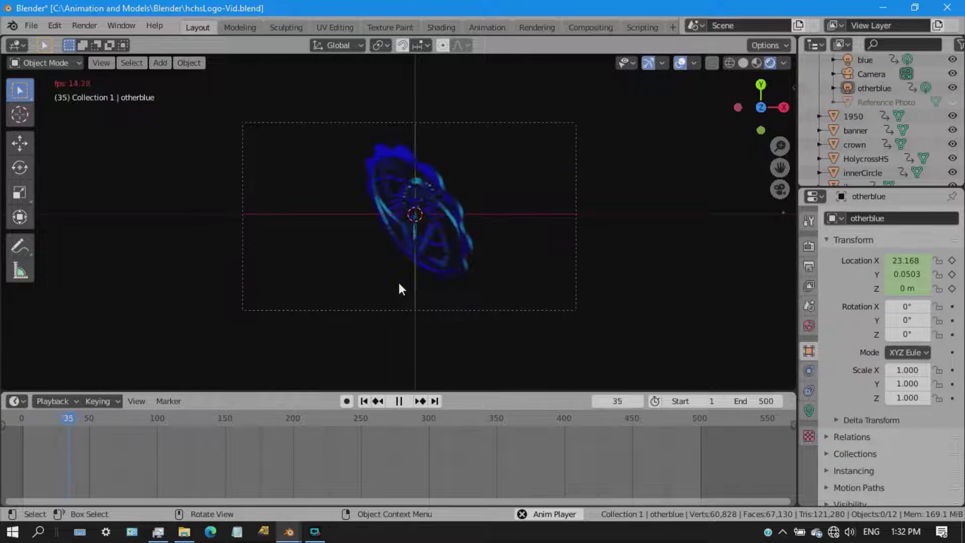
{"action": "scroll", "coordinate": [399, 283], "scroll_direction": "up", "scroll_amount": 1}
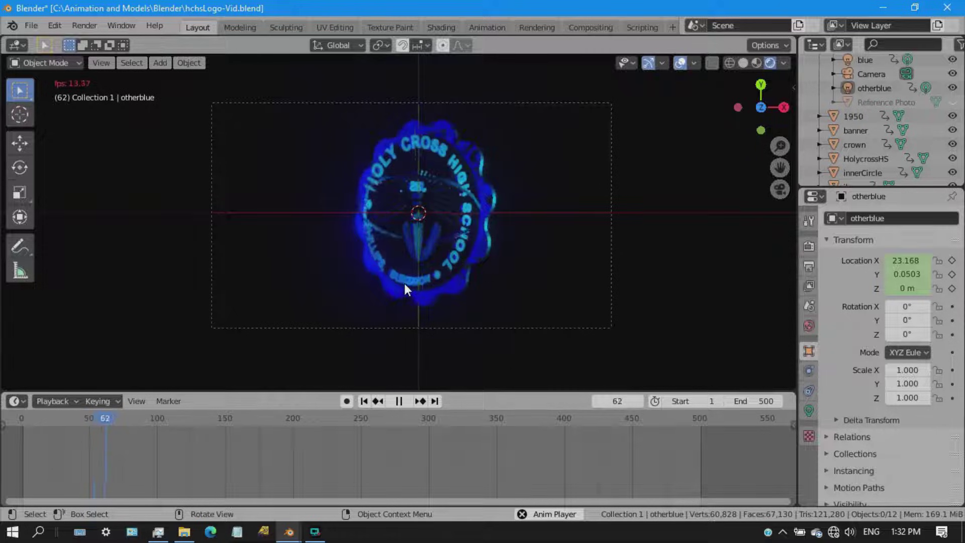
{"action": "scroll", "coordinate": [403, 301], "scroll_direction": "up", "scroll_amount": 1}
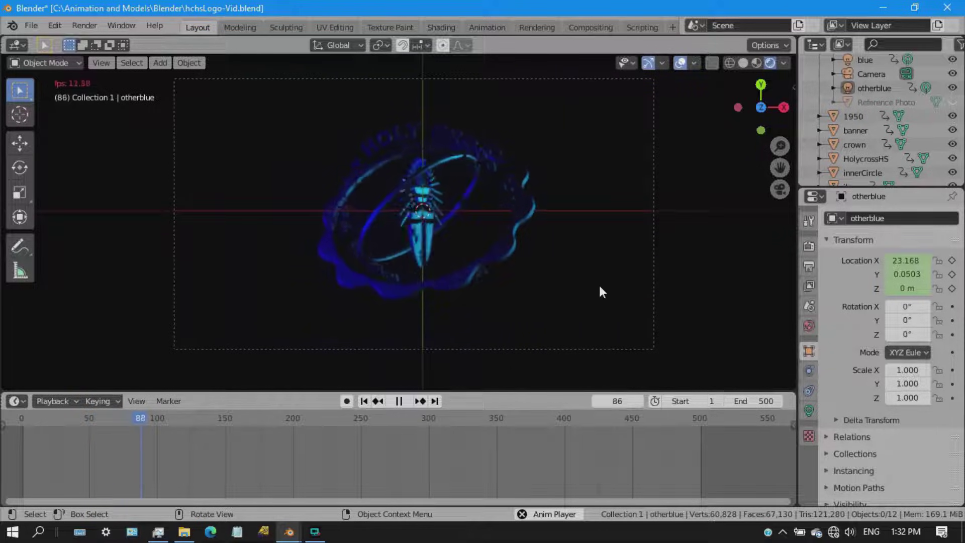
{"action": "scroll", "coordinate": [600, 287], "scroll_direction": "up", "scroll_amount": 2}
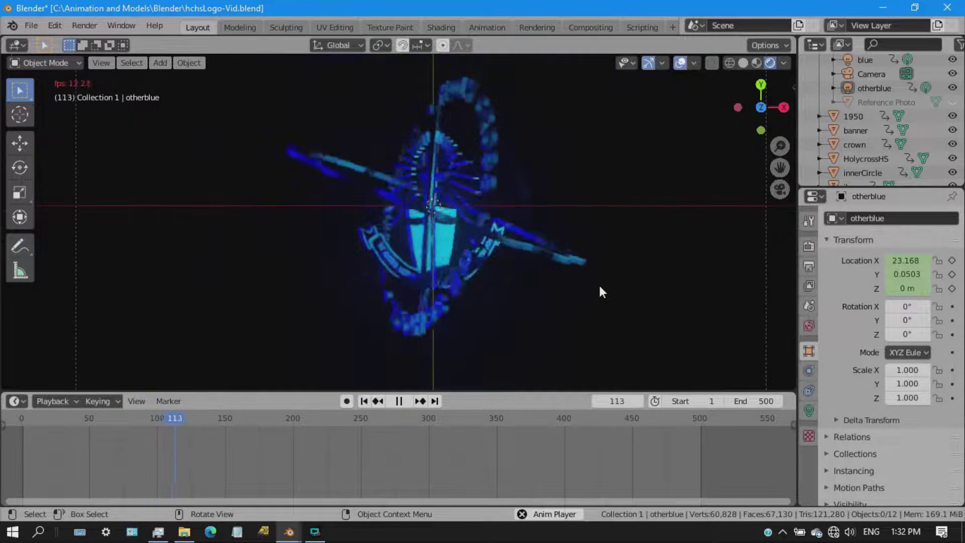
{"action": "scroll", "coordinate": [600, 287], "scroll_direction": "down", "scroll_amount": 1}
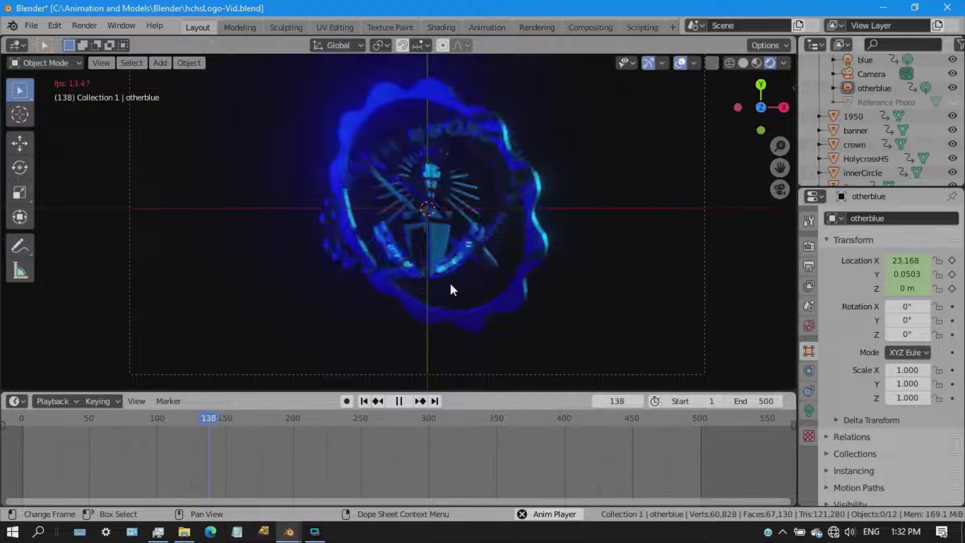
{"action": "scroll", "coordinate": [450, 282], "scroll_direction": "down", "scroll_amount": 3}
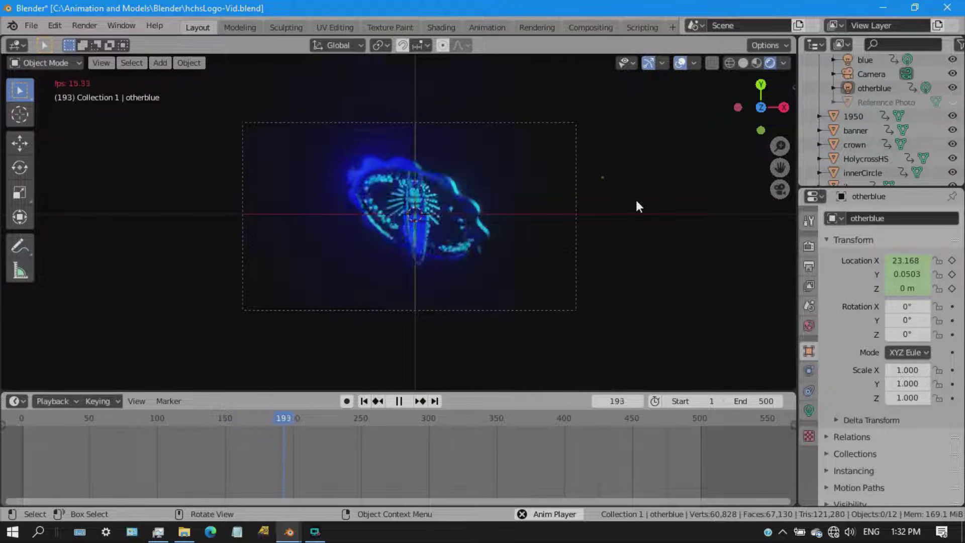
{"action": "scroll", "coordinate": [636, 201], "scroll_direction": "up", "scroll_amount": 1}
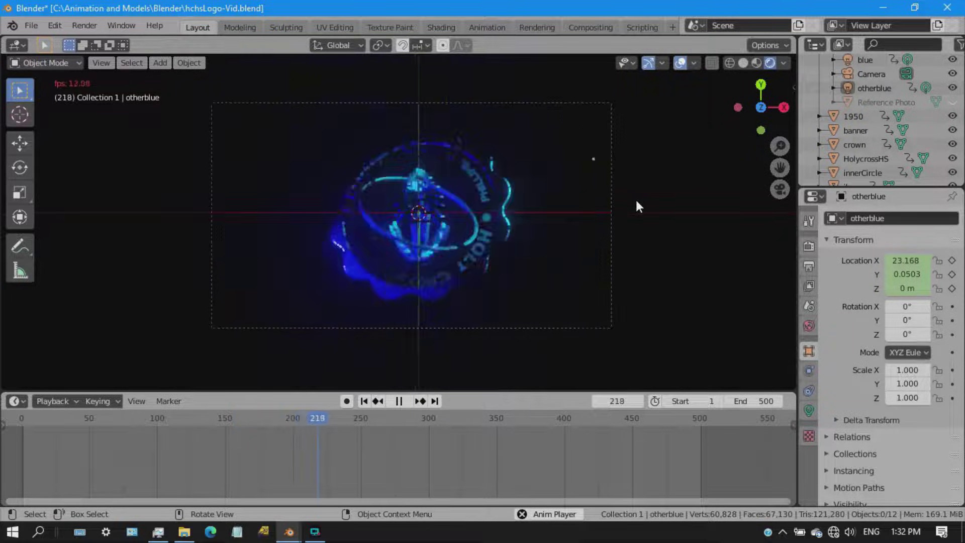
{"action": "scroll", "coordinate": [610, 259], "scroll_direction": "up", "scroll_amount": 1}
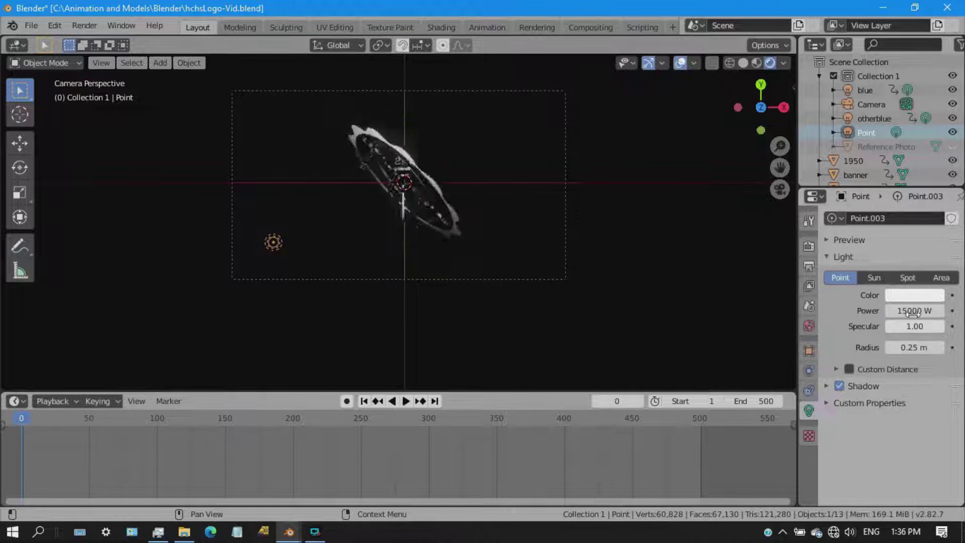
Step: Reposition the white Point light by -2.83 m in X and -2.05 m in Y near the logo
{"action": "key", "text": "g"}
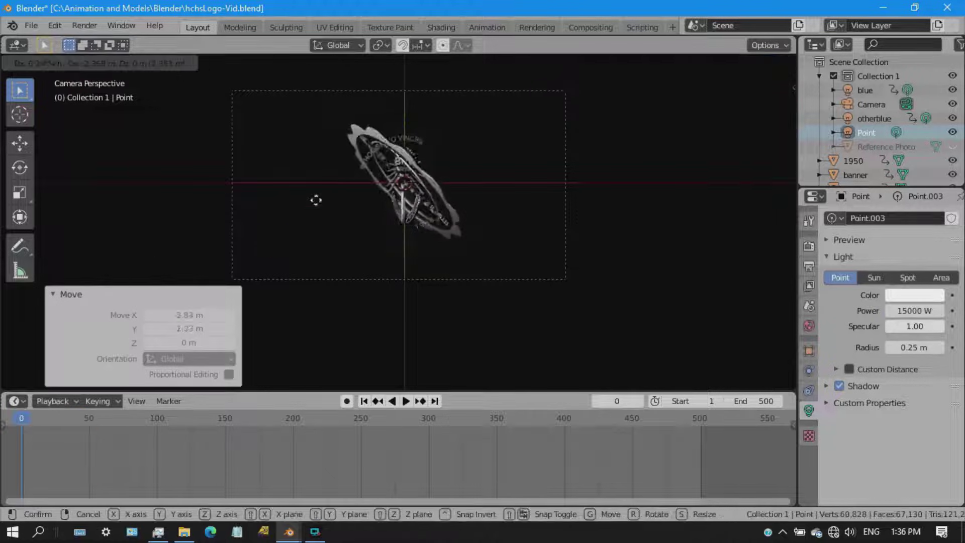
{"action": "key", "text": "space"}
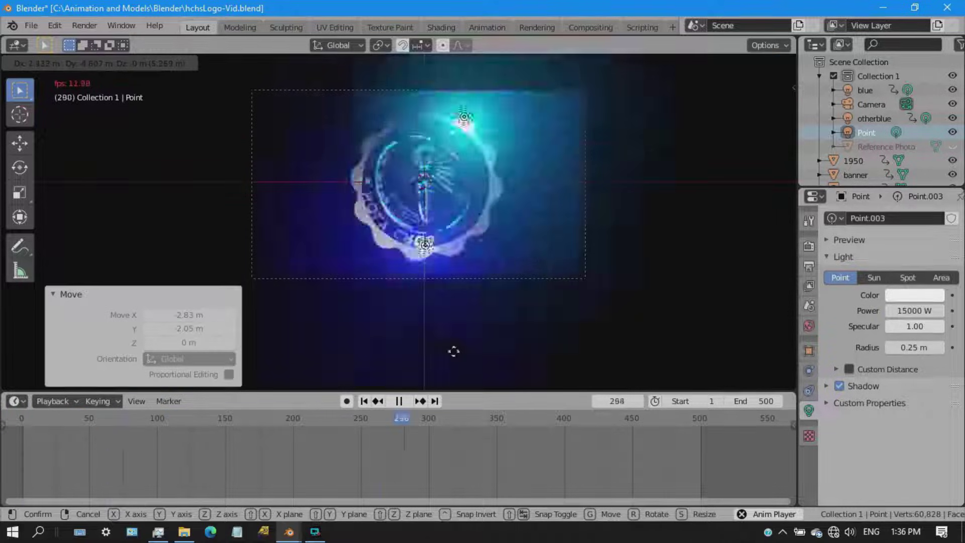
{"action": "right_click", "coordinate": [461, 248]}
Step: Play the animation from about frame 346 and pause at frame 393 to examine the Point light's effect on the assembled logo
{"action": "left_click_drag", "start_coordinate": [508, 420], "coordinate": [491, 420]}
{"action": "key", "text": "space"}
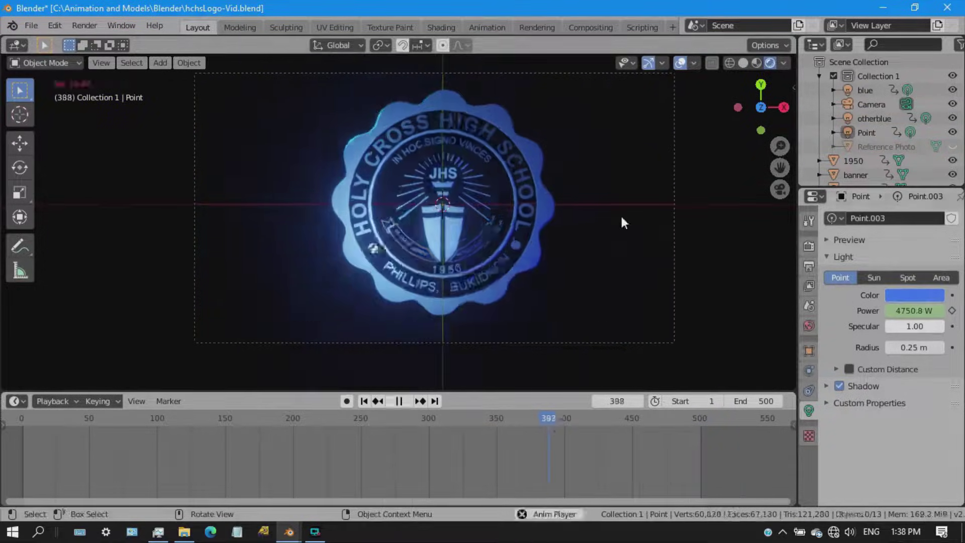
{"action": "key", "text": "space"}
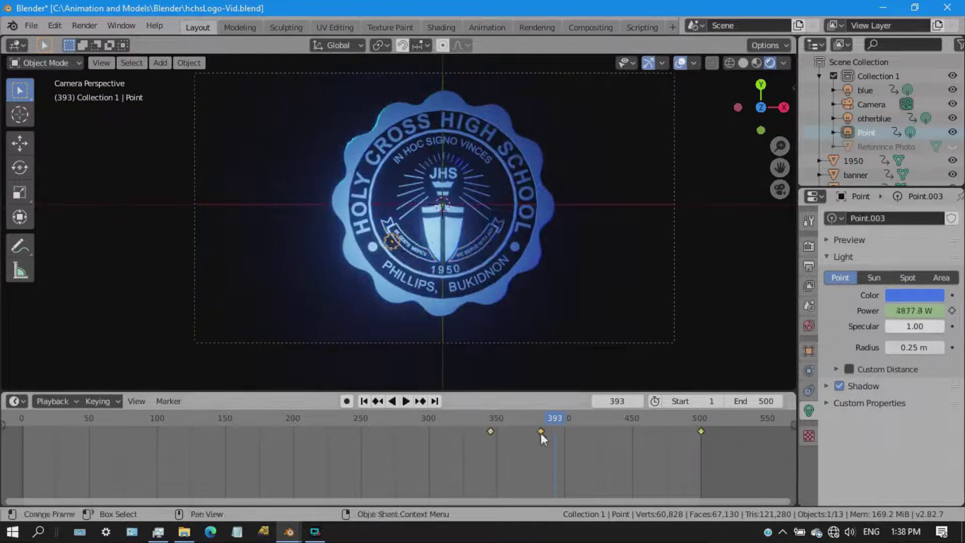
{"action": "key", "text": "space"}
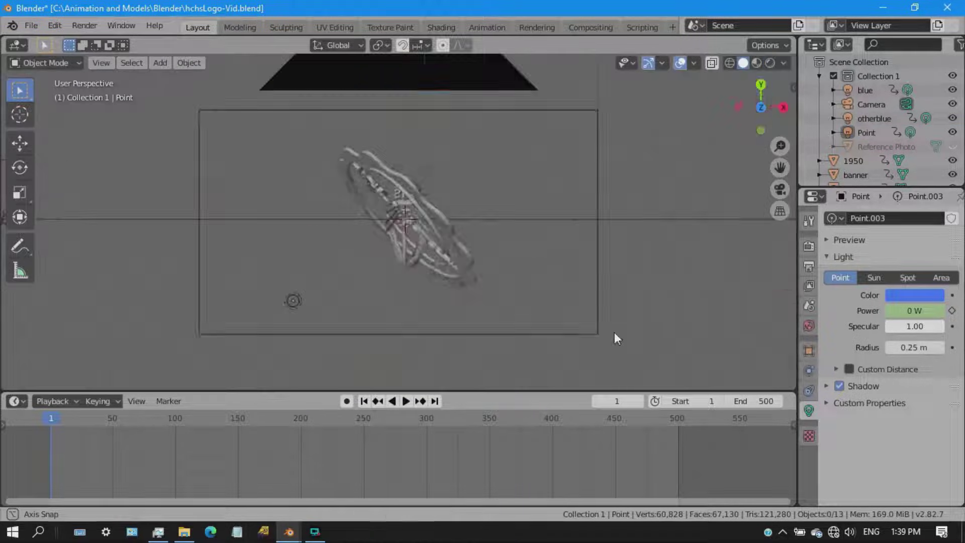
Step: Select the camera and lower its Z location to about 22 m, bringing it closer to the logo
{"action": "scroll", "coordinate": [602, 239], "scroll_direction": "down", "scroll_amount": 4}
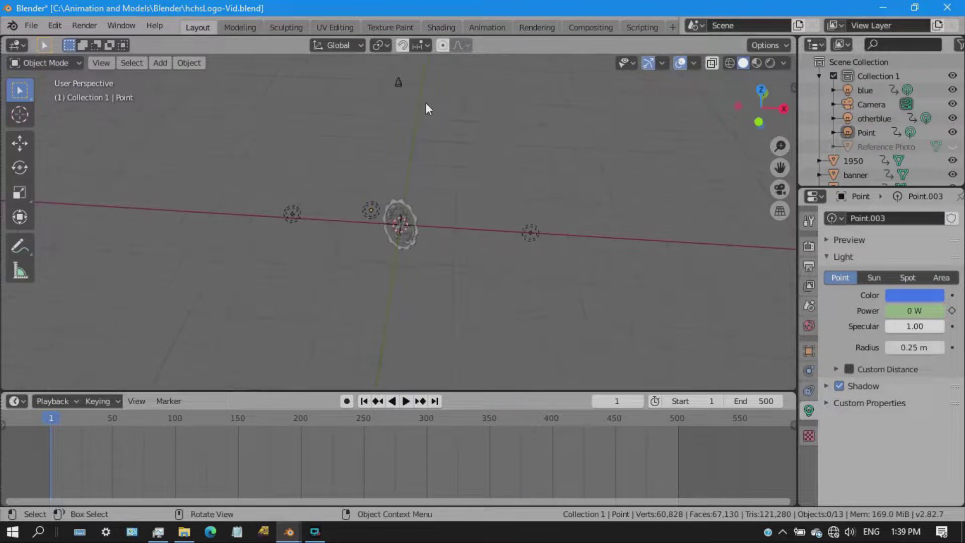
{"action": "left_click", "coordinate": [398, 82]}
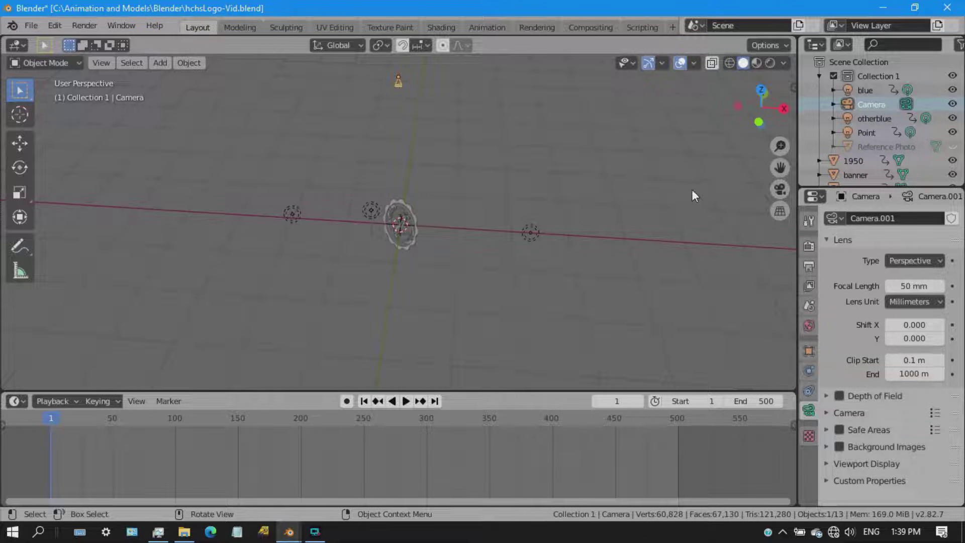
{"action": "key", "text": "KP_0"}
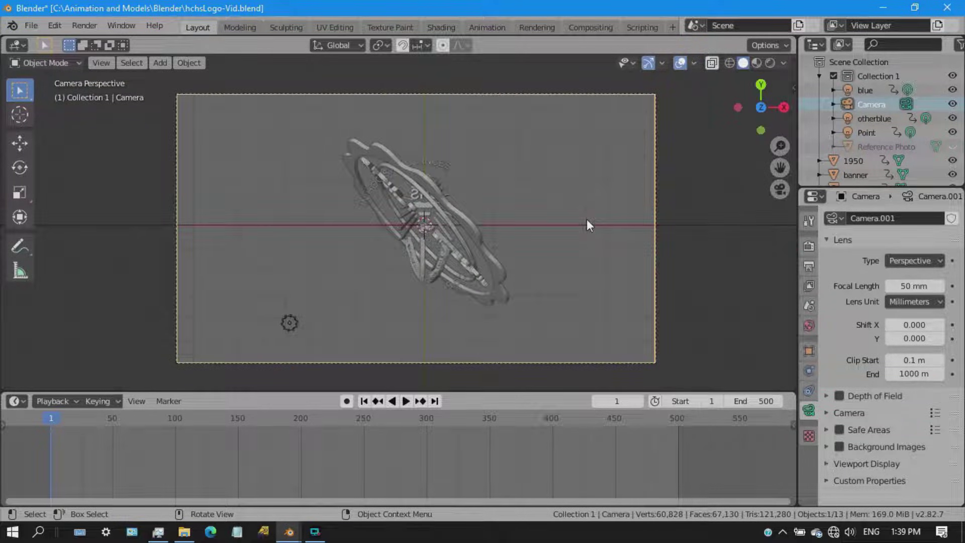
{"action": "left_click", "coordinate": [809, 351]}
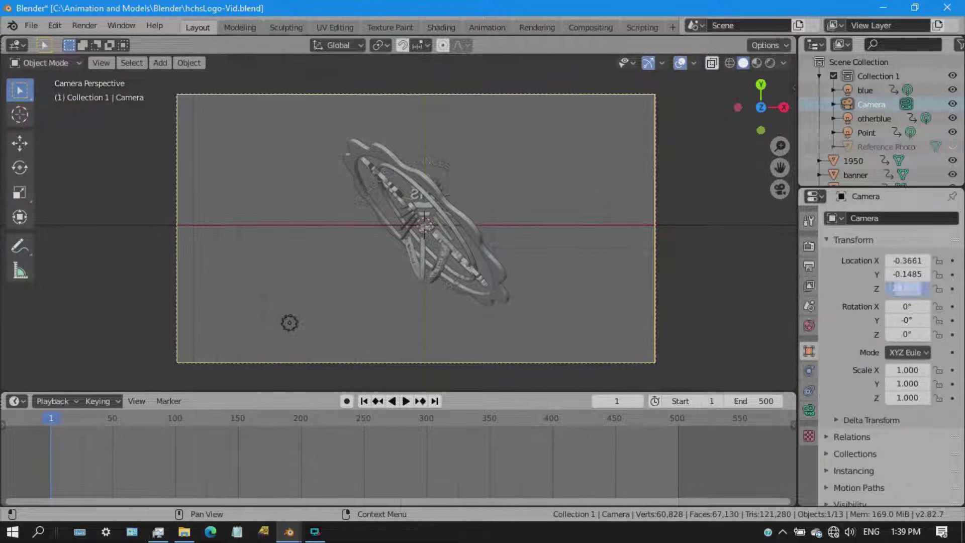
{"action": "left_click_drag", "start_coordinate": [907, 288], "coordinate": [882, 288]}
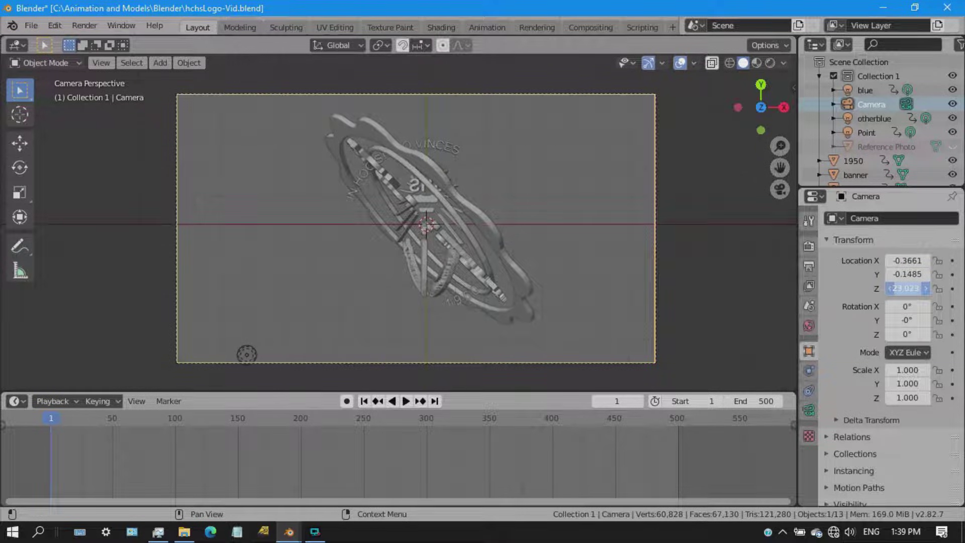
{"action": "left_click_drag", "start_coordinate": [882, 288], "coordinate": [877, 288]}
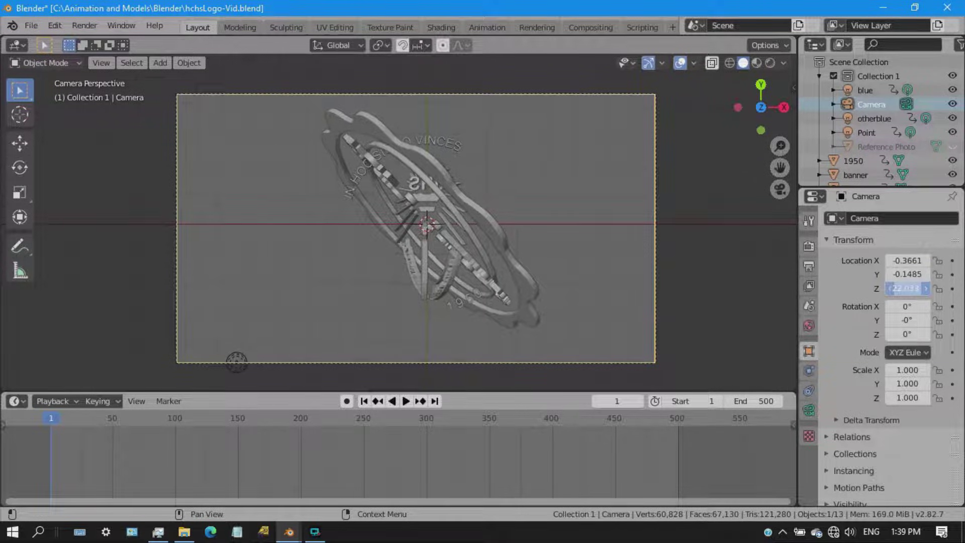
Step: Insert a location keyframe for the camera at frame 1
{"action": "right_click", "coordinate": [903, 287]}
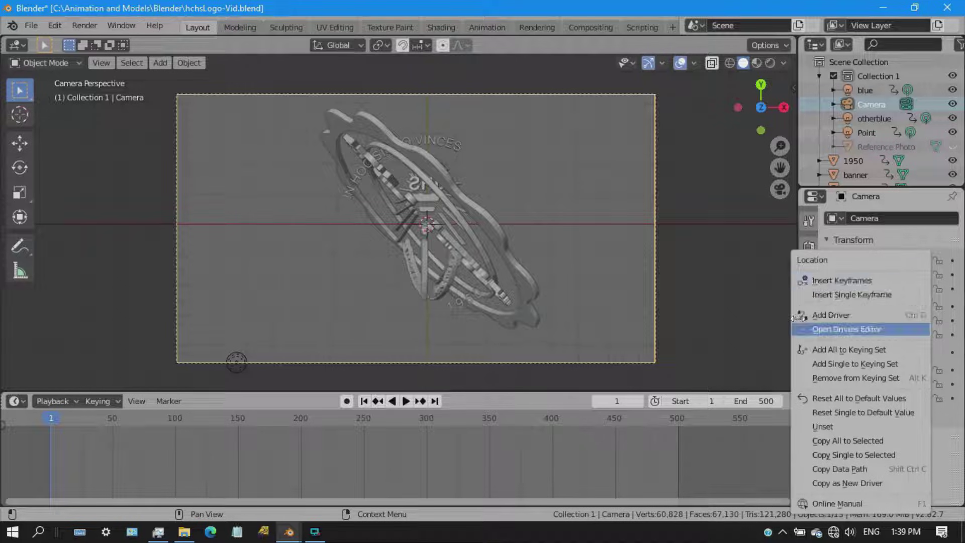
{"action": "key", "text": "Escape"}
{"action": "right_click", "coordinate": [912, 290]}
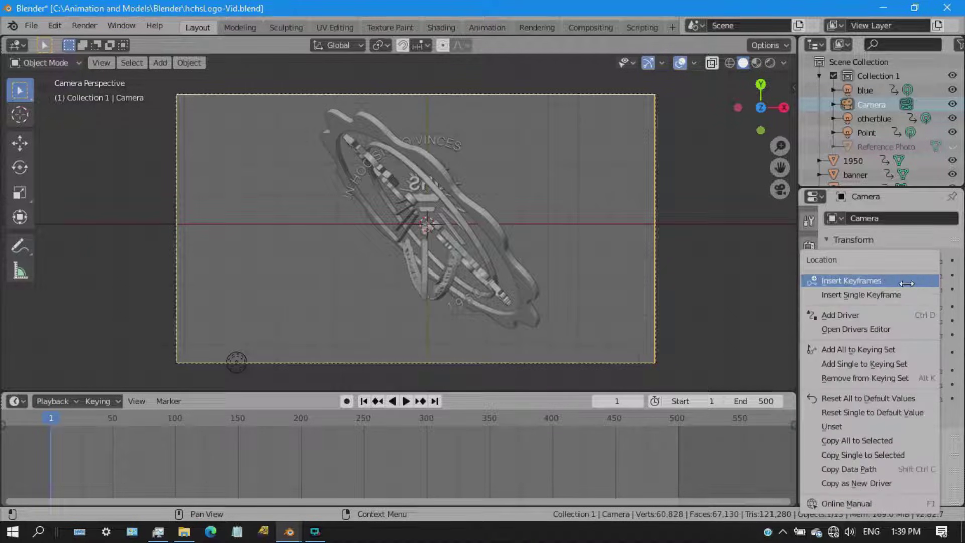
{"action": "left_click", "coordinate": [906, 284]}
Step: Raise the camera's Z location to about 39.7 m at frame 500 and insert a location keyframe
{"action": "left_click", "coordinate": [677, 420]}
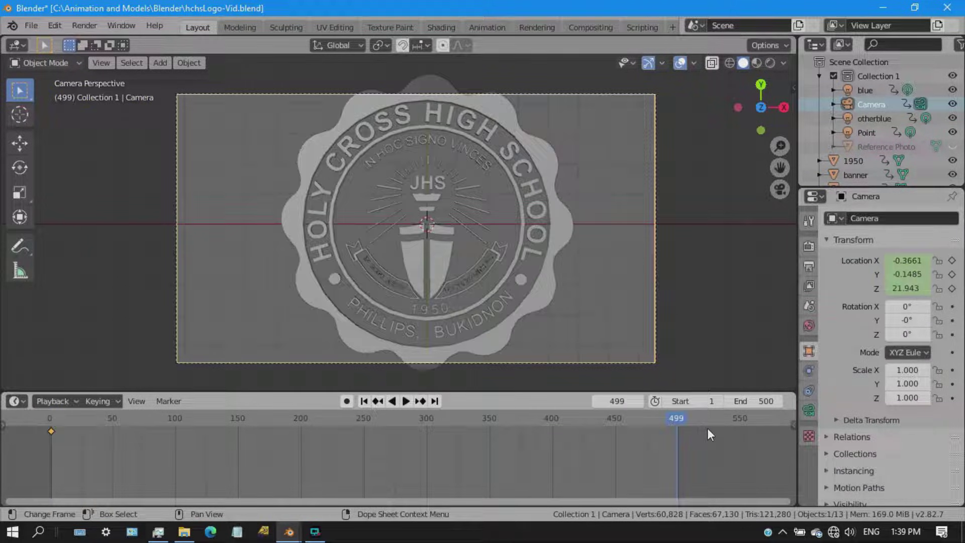
{"action": "left_click_drag", "start_coordinate": [906, 288], "coordinate": [952, 288]}
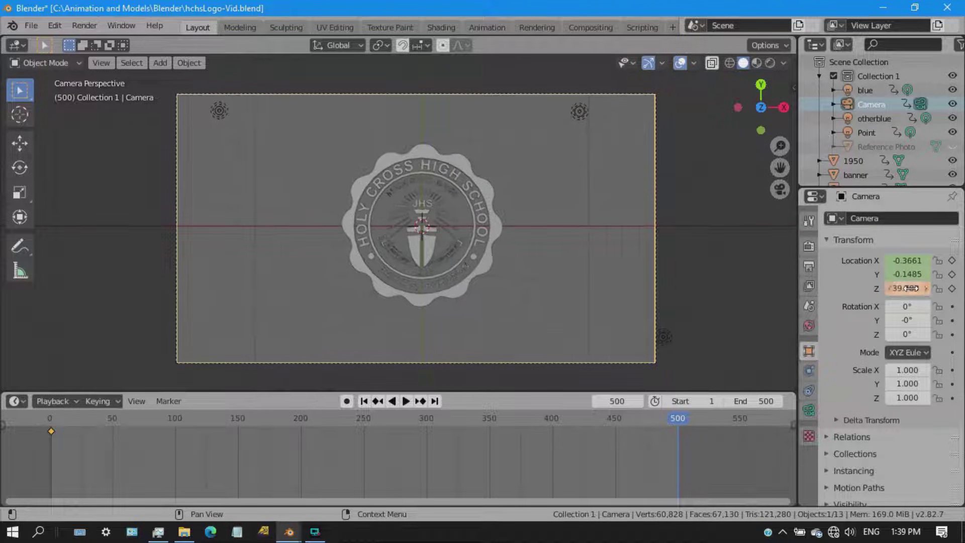
{"action": "key", "text": "i"}
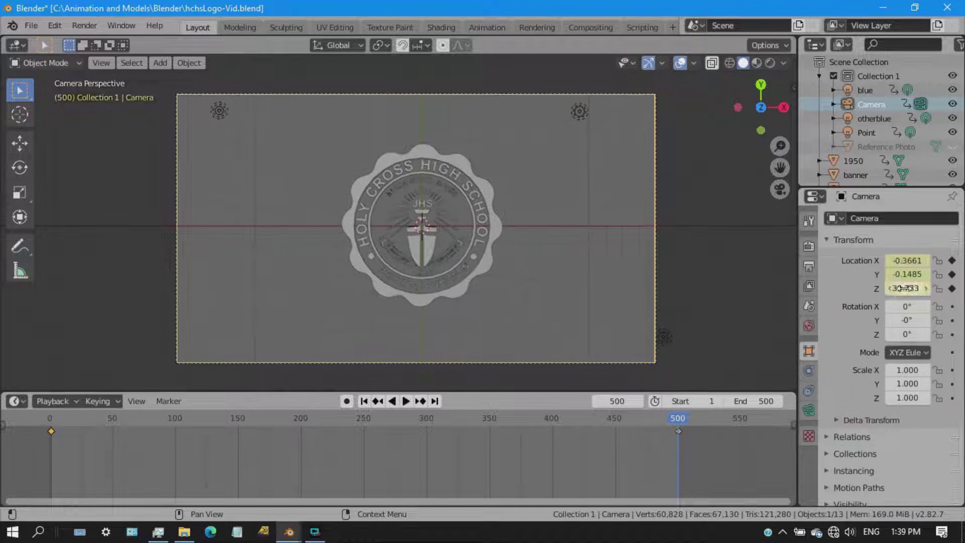
{"action": "right_click", "coordinate": [208, 439]}
{"action": "mouse_move", "coordinate": [195, 415]}
{"action": "left_click", "coordinate": [262, 400]}
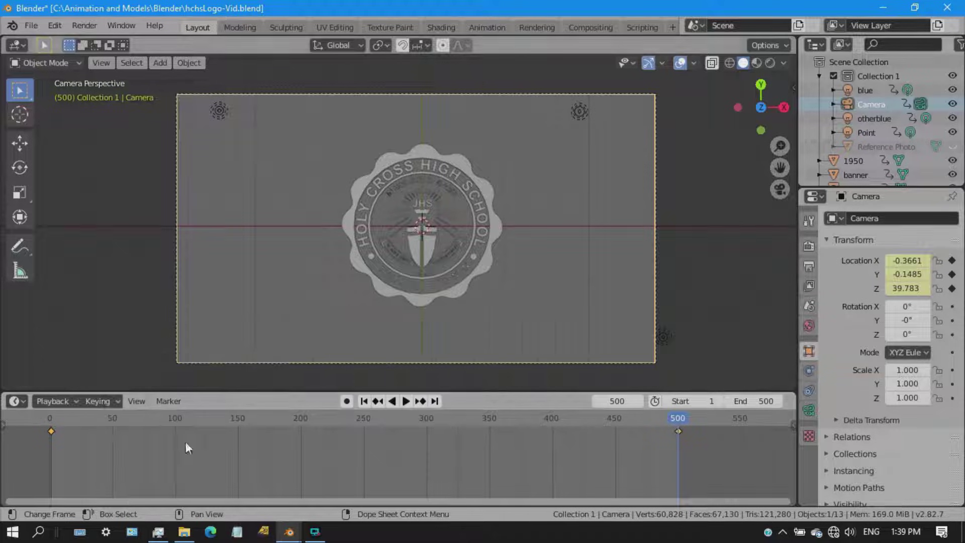
Step: Play the logo animation from the beginning and preview the camera move in rendered shading
{"action": "left_click", "coordinate": [42, 420]}
{"action": "key", "text": "space"}
{"action": "left_click", "coordinate": [589, 261]}
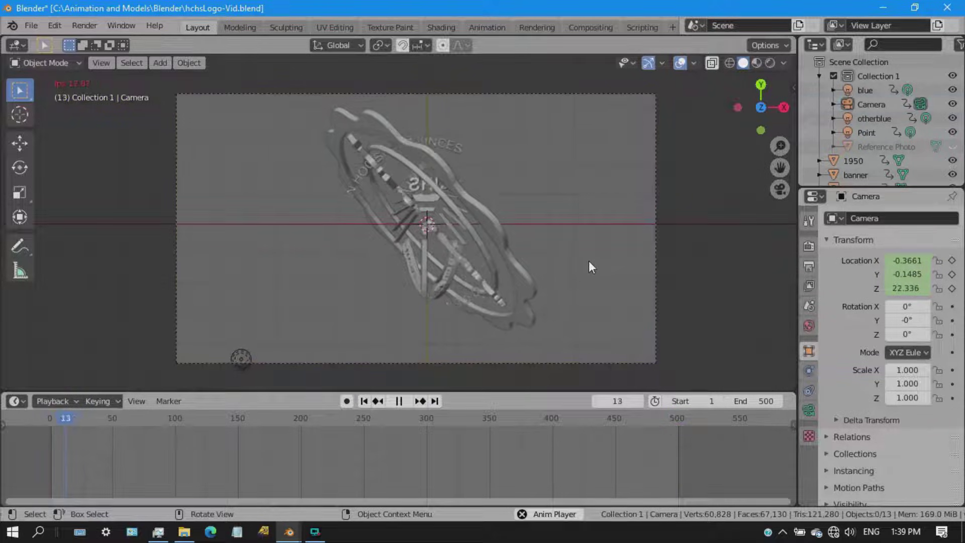
{"action": "key", "text": "z"}
{"action": "left_click", "coordinate": [601, 165]}
{"action": "key", "text": "z"}
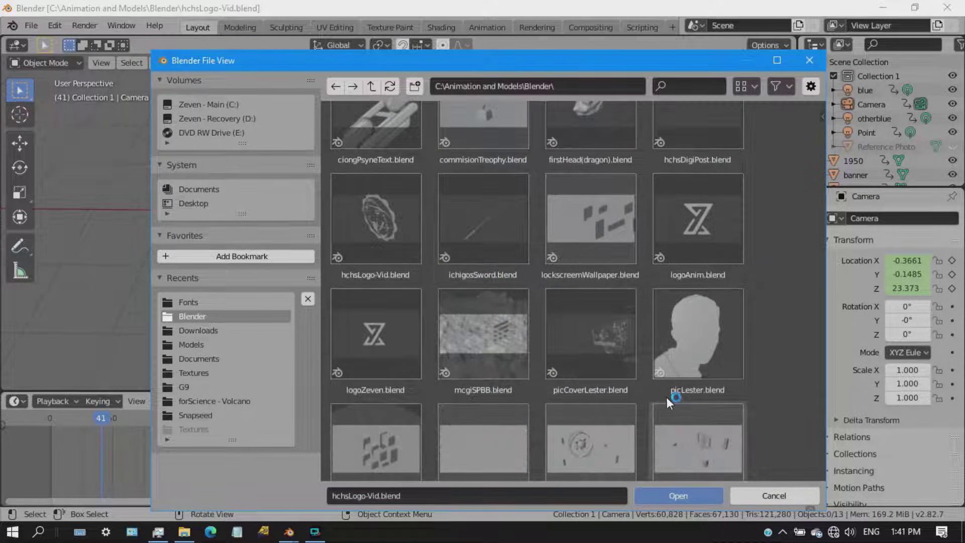
Step: Find and open the file anim70thAniv HCHS.blend in the Blender folder
{"action": "scroll", "coordinate": [773, 344], "scroll_direction": "down", "scroll_amount": 1}
{"action": "scroll", "coordinate": [773, 345], "scroll_direction": "down", "scroll_amount": 5}
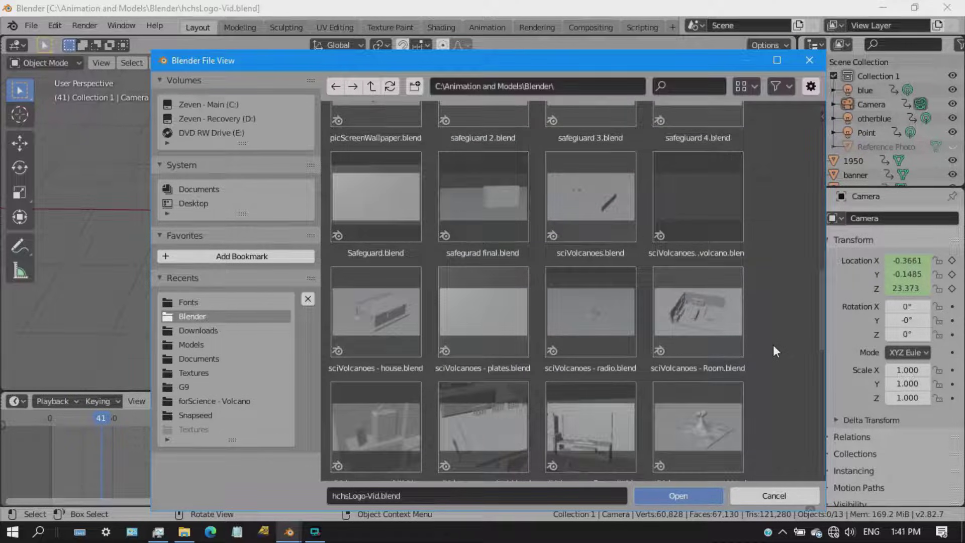
{"action": "scroll", "coordinate": [773, 344], "scroll_direction": "down", "scroll_amount": 5}
{"action": "scroll", "coordinate": [773, 345], "scroll_direction": "up", "scroll_amount": 10}
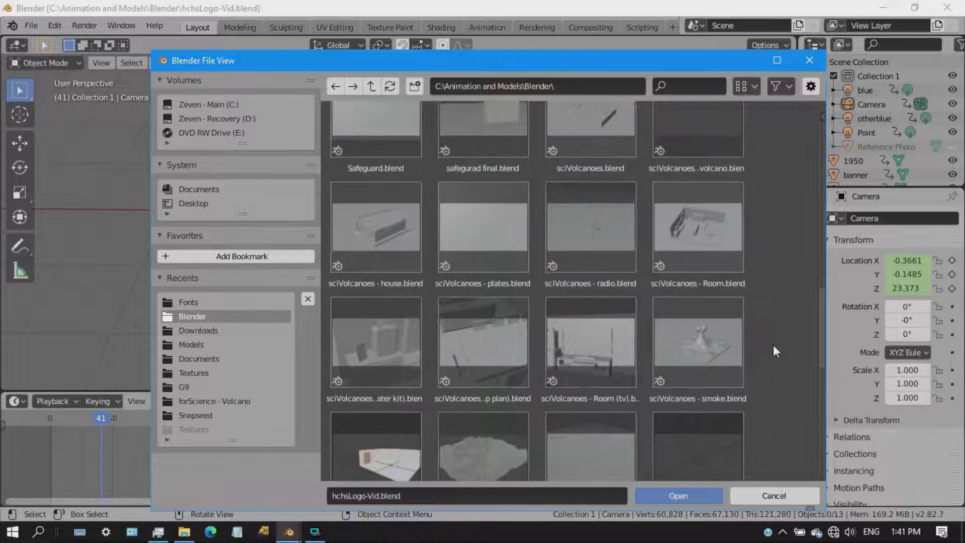
{"action": "scroll", "coordinate": [773, 345], "scroll_direction": "up", "scroll_amount": 3}
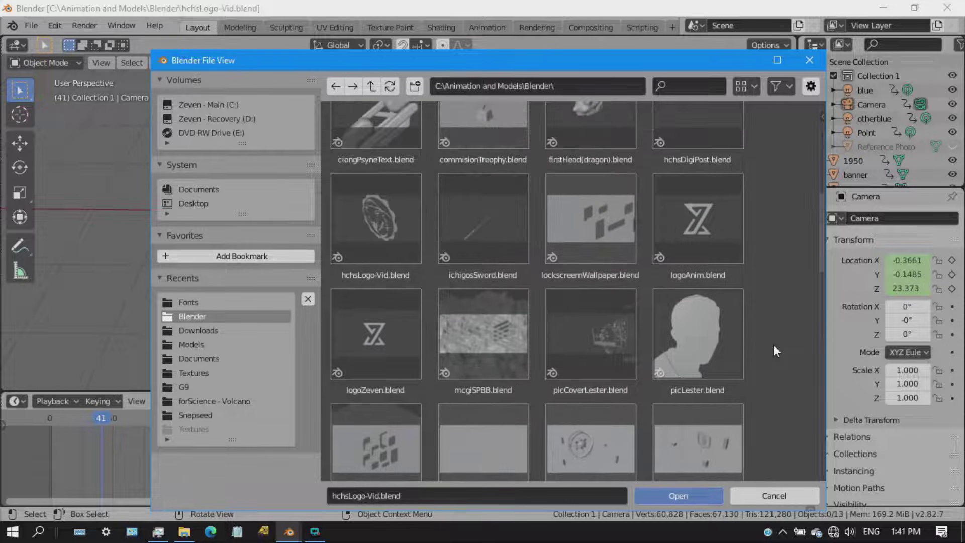
{"action": "scroll", "coordinate": [596, 220], "scroll_direction": "up", "scroll_amount": 3}
{"action": "scroll", "coordinate": [596, 220], "scroll_direction": "up", "scroll_amount": 3}
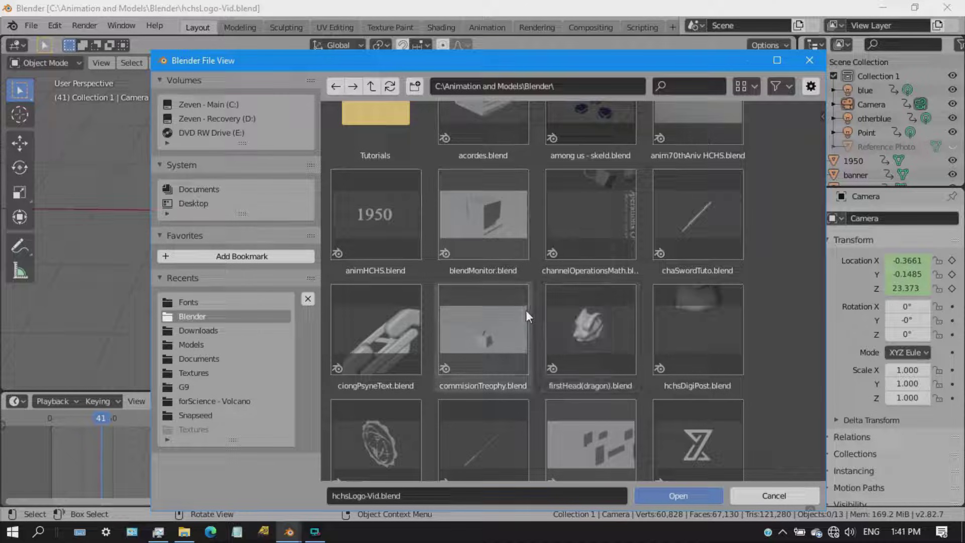
{"action": "scroll", "coordinate": [525, 309], "scroll_direction": "up", "scroll_amount": 2}
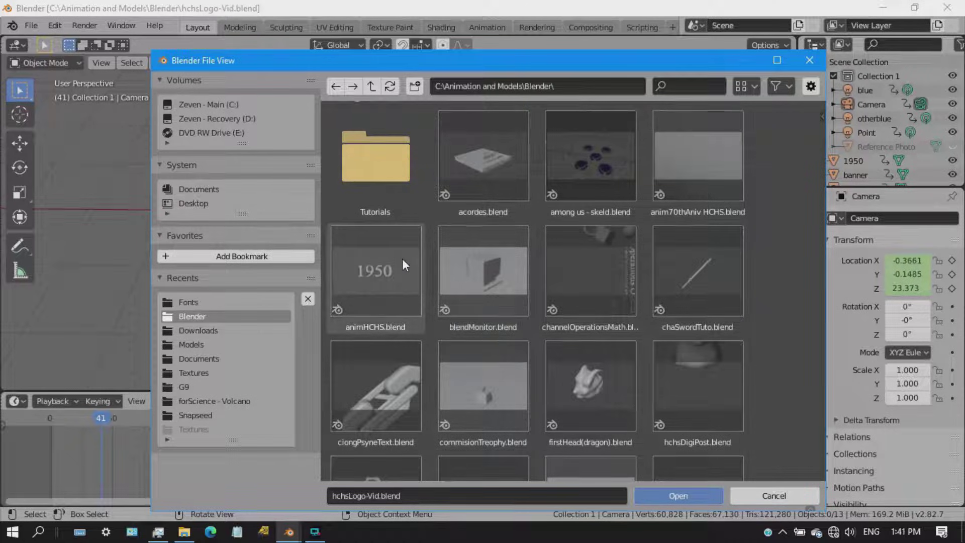
{"action": "left_click", "coordinate": [713, 180]}
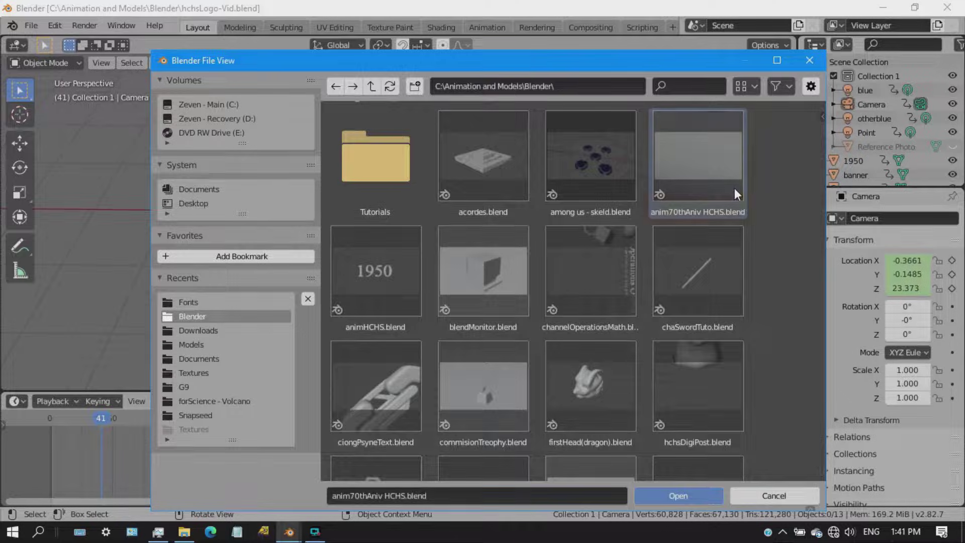
{"action": "double_click", "coordinate": [734, 188]}
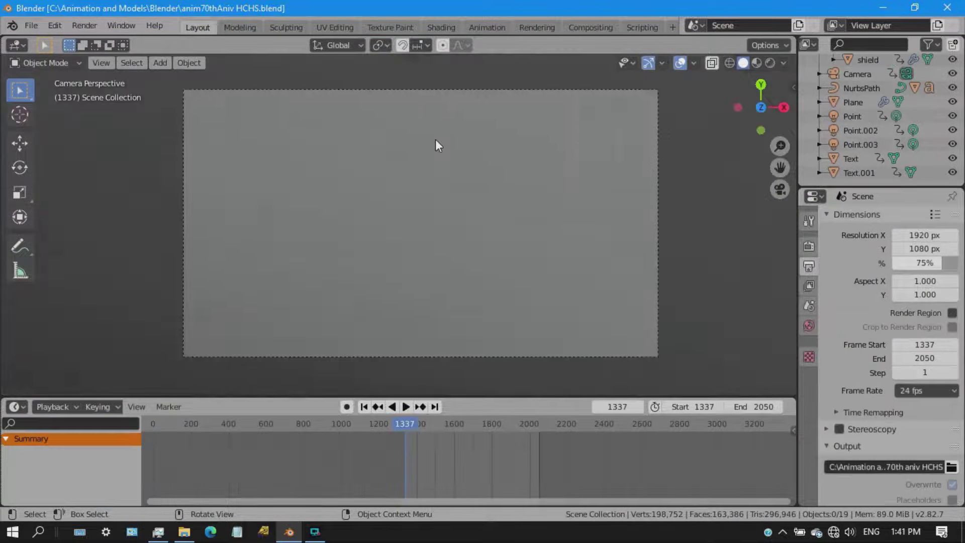
Step: Play the anniversary animation from frame 1337, pause at frame 1552 and inspect the green banner from a lower angle
{"action": "key", "text": "space"}
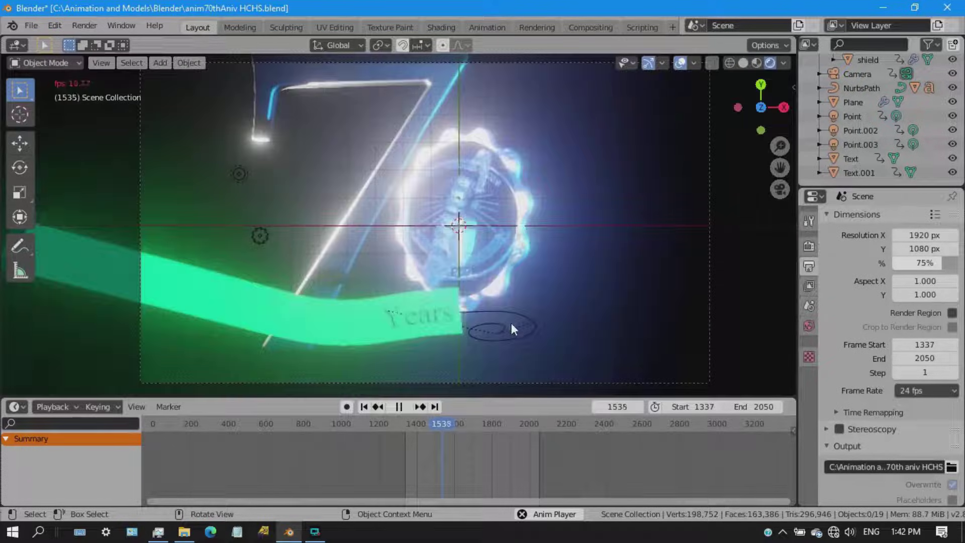
{"action": "key", "text": "space"}
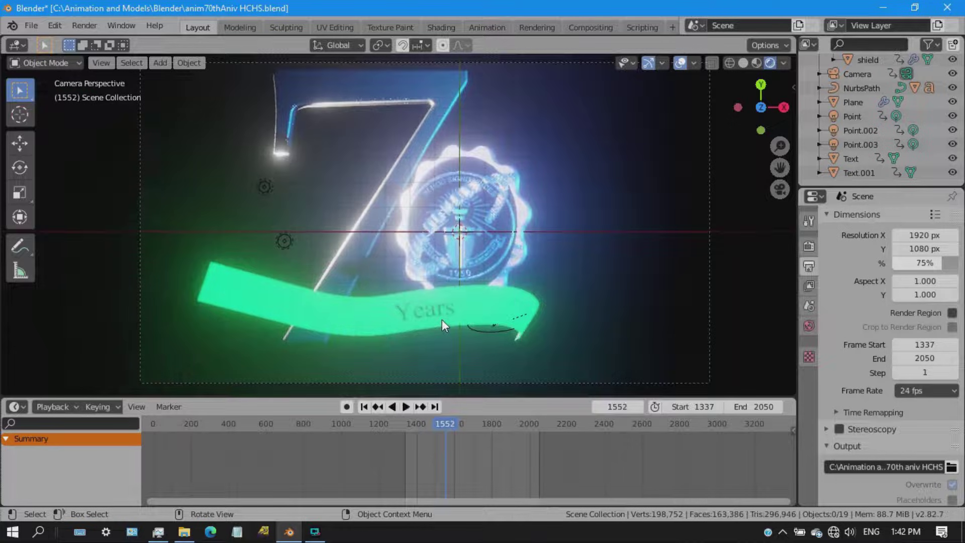
{"action": "middle_click_drag", "start_coordinate": [434, 264], "coordinate": [441, 225]}
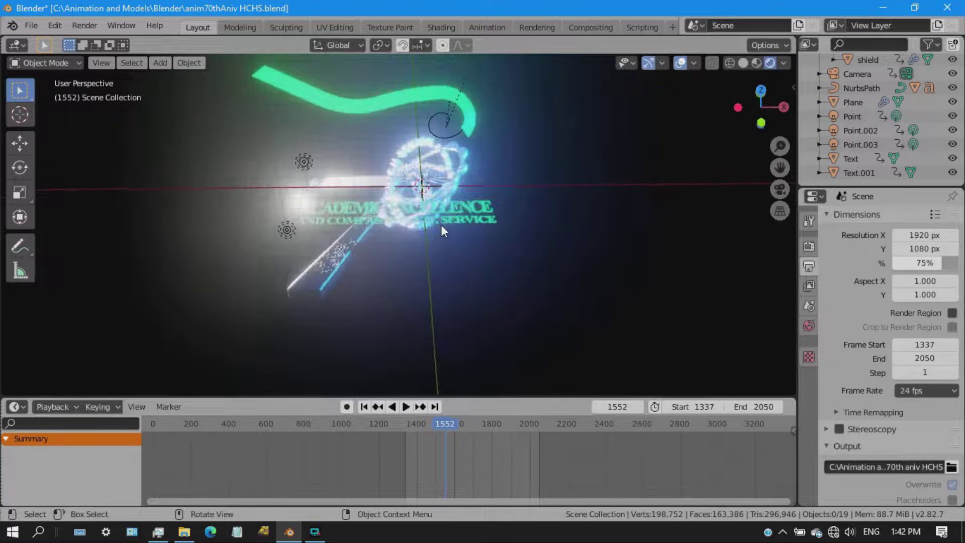
Step: Replay the animation from its start in solid shading and examine the banner following its curve from the front and at an angle
{"action": "key", "text": "space"}
{"action": "left_click", "coordinate": [405, 427]}
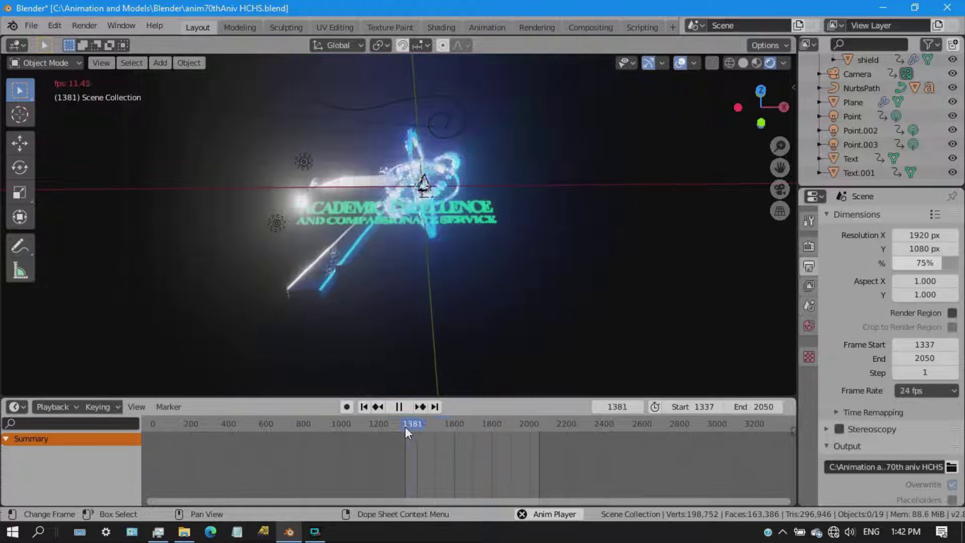
{"action": "key", "text": "z"}
{"action": "left_click", "coordinate": [588, 294]}
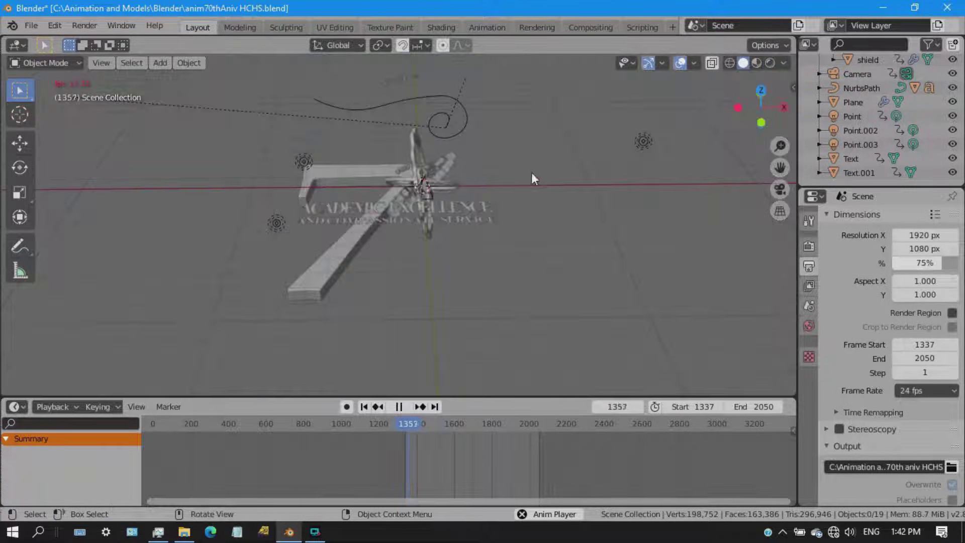
{"action": "left_click", "coordinate": [762, 121]}
{"action": "middle_click_drag", "start_coordinate": [417, 198], "coordinate": [435, 313], "text": "shift"}
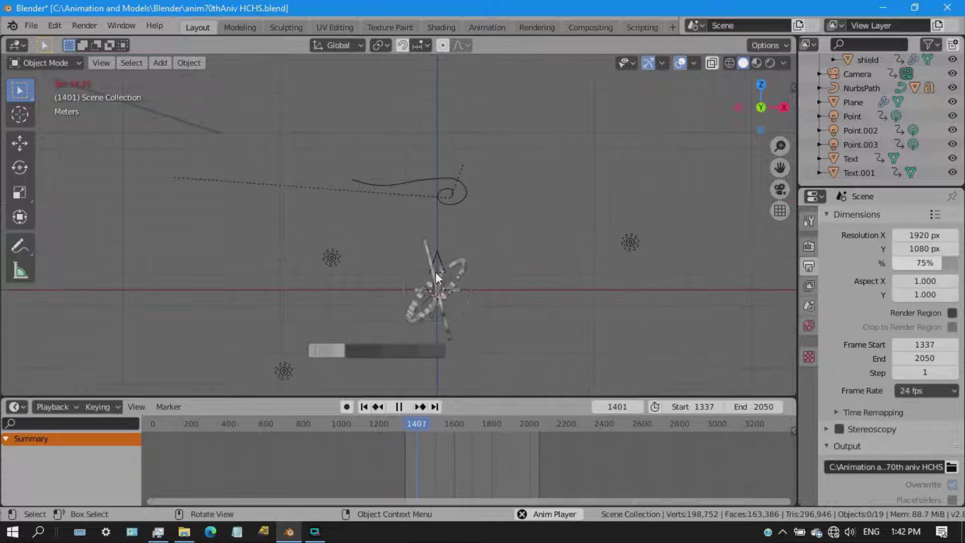
{"action": "scroll", "coordinate": [456, 216], "scroll_direction": "up", "scroll_amount": 7}
{"action": "scroll", "coordinate": [523, 208], "scroll_direction": "down", "scroll_amount": 5}
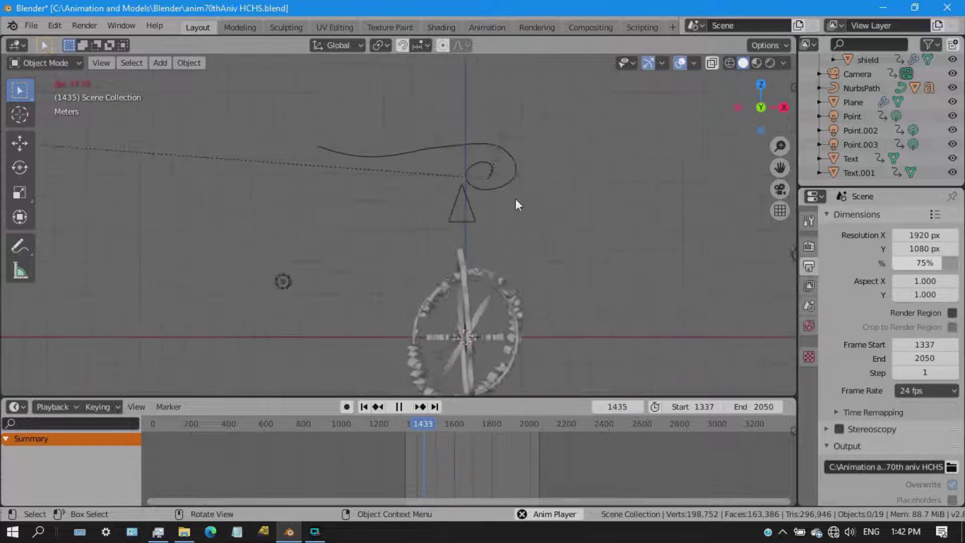
{"action": "scroll", "coordinate": [449, 151], "scroll_direction": "down", "scroll_amount": 1}
{"action": "middle_click_drag", "start_coordinate": [443, 185], "coordinate": [444, 213], "text": "shift"}
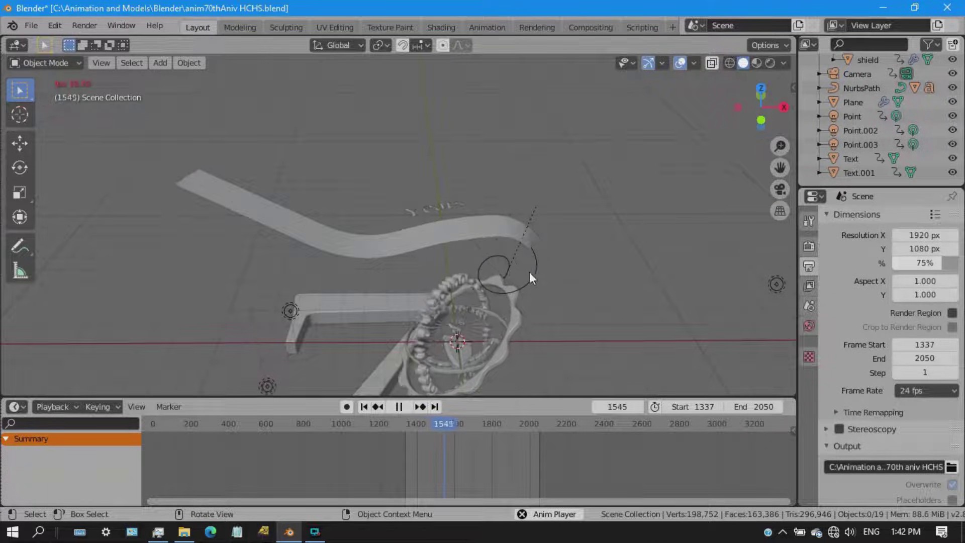
{"action": "middle_click_drag", "start_coordinate": [506, 315], "coordinate": [484, 272]}
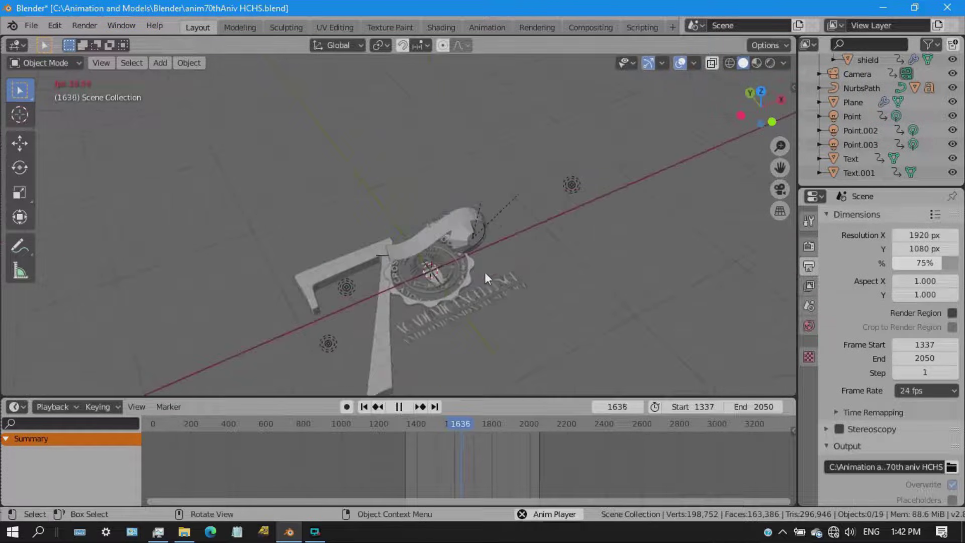
Step: Restart playback from the start frame in rendered shading and select the "Years" text
{"action": "left_click", "coordinate": [405, 429]}
{"action": "scroll", "coordinate": [458, 291], "scroll_direction": "up", "scroll_amount": 5}
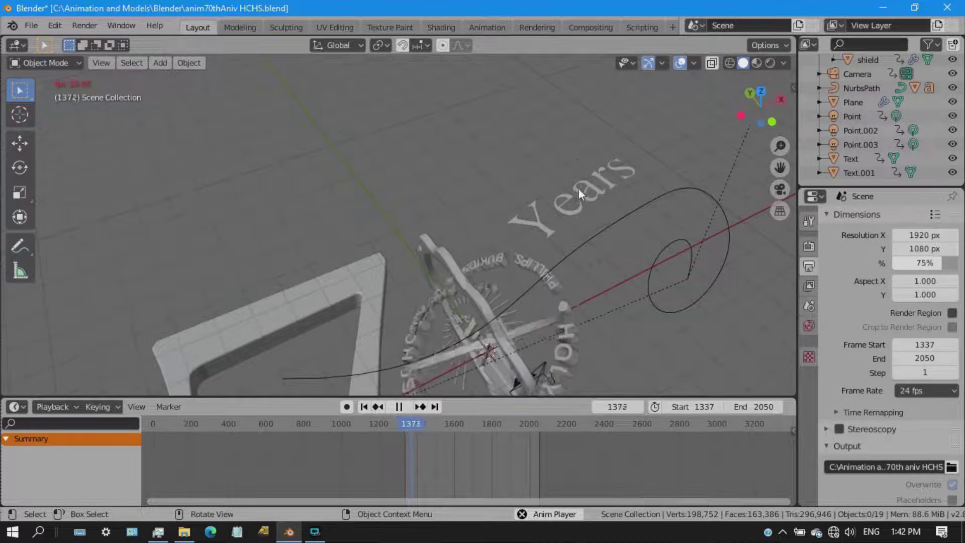
{"action": "key", "text": "z"}
{"action": "left_click", "coordinate": [589, 103]}
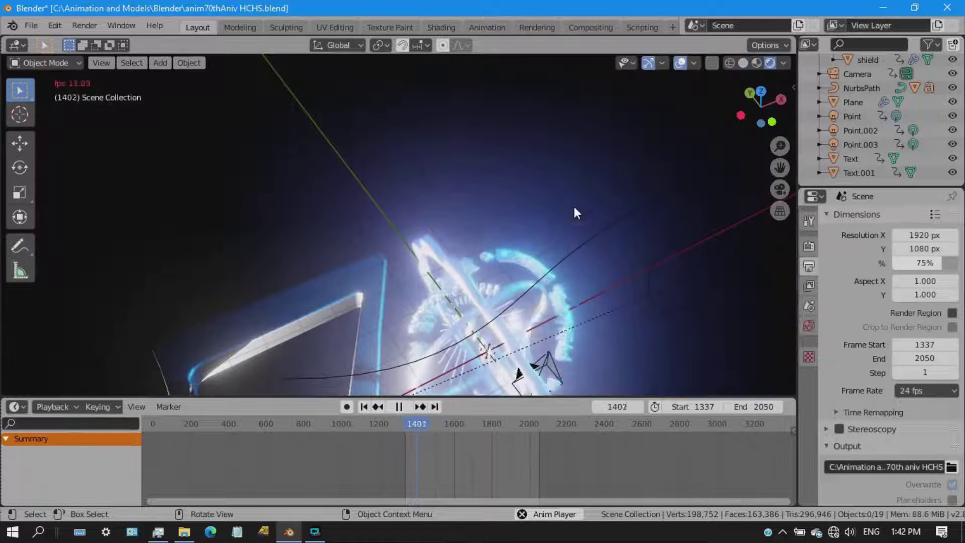
{"action": "left_click", "coordinate": [609, 204]}
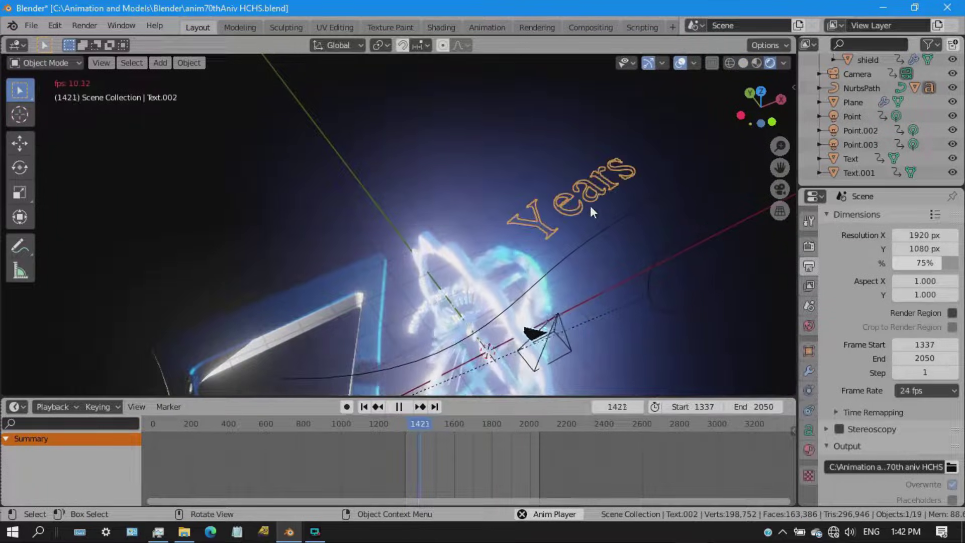
Step: Return to solid shading, deselect the text and watch the banner unroll from several angles
{"action": "key", "text": "z"}
{"action": "left_click", "coordinate": [675, 224]}
{"action": "left_click", "coordinate": [658, 171]}
{"action": "middle_click_drag", "start_coordinate": [659, 171], "coordinate": [628, 191]}
{"action": "scroll", "coordinate": [547, 202], "scroll_direction": "down", "scroll_amount": 3}
{"action": "middle_click_drag", "start_coordinate": [547, 205], "coordinate": [509, 251]}
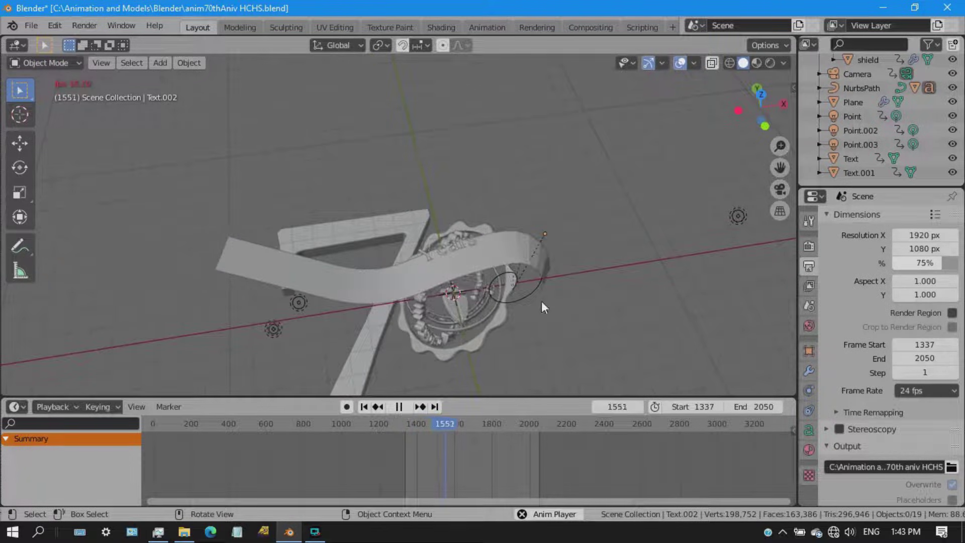
{"action": "middle_click_drag", "start_coordinate": [532, 318], "coordinate": [523, 302]}
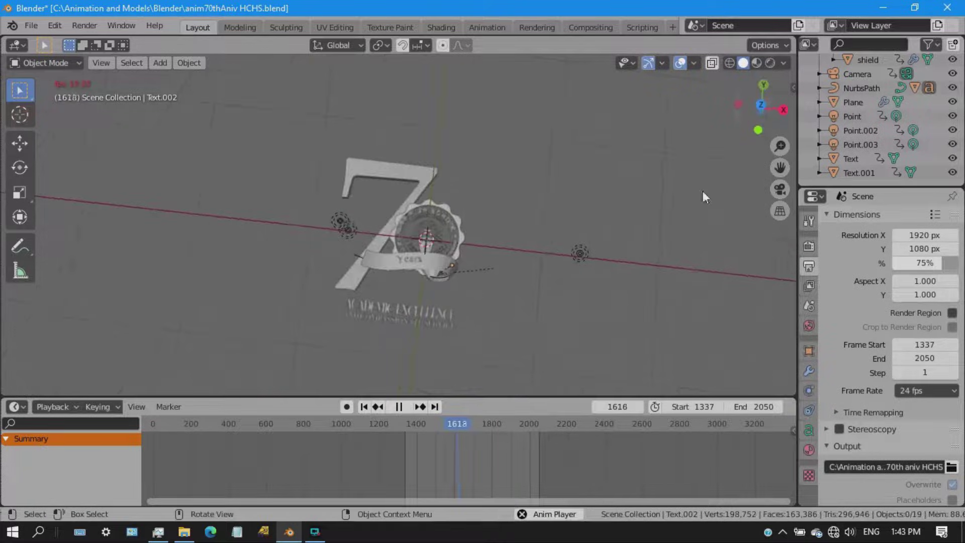
Step: Examine the assembled seal, banner and "Academic Excellence" tagline close up from the top view
{"action": "left_click", "coordinate": [756, 105]}
{"action": "scroll", "coordinate": [571, 283], "scroll_direction": "up", "scroll_amount": 4}
{"action": "middle_click_drag", "start_coordinate": [571, 283], "coordinate": [554, 183], "text": "shift"}
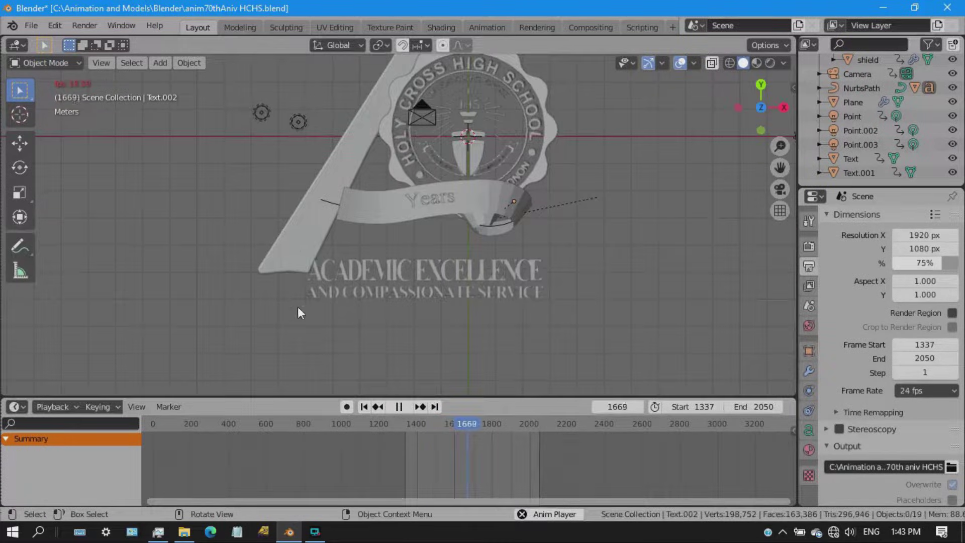
Step: Replay from the start frame in the top view, comparing material preview with rendered shading
{"action": "left_click", "coordinate": [406, 426]}
{"action": "middle_click_drag", "start_coordinate": [406, 236], "coordinate": [449, 292], "text": "shift"}
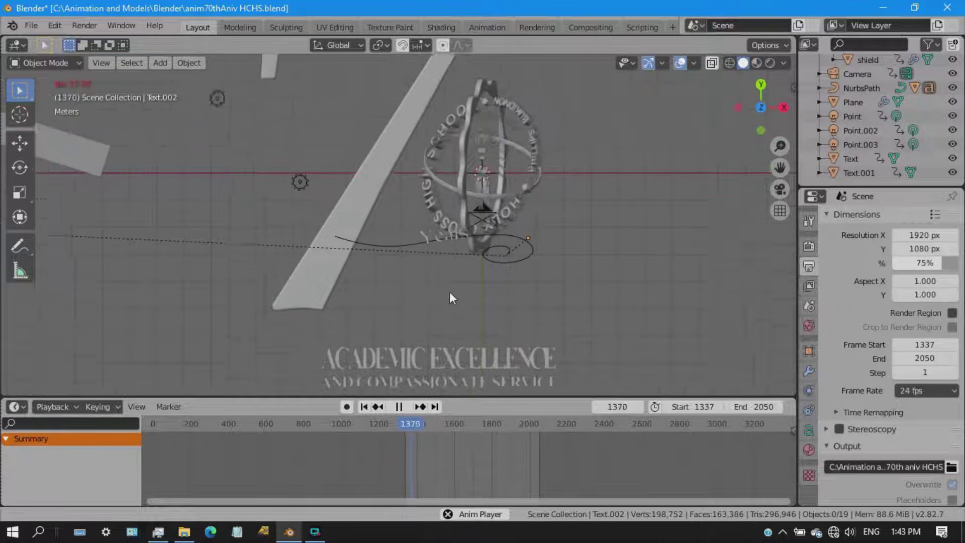
{"action": "key", "text": "z"}
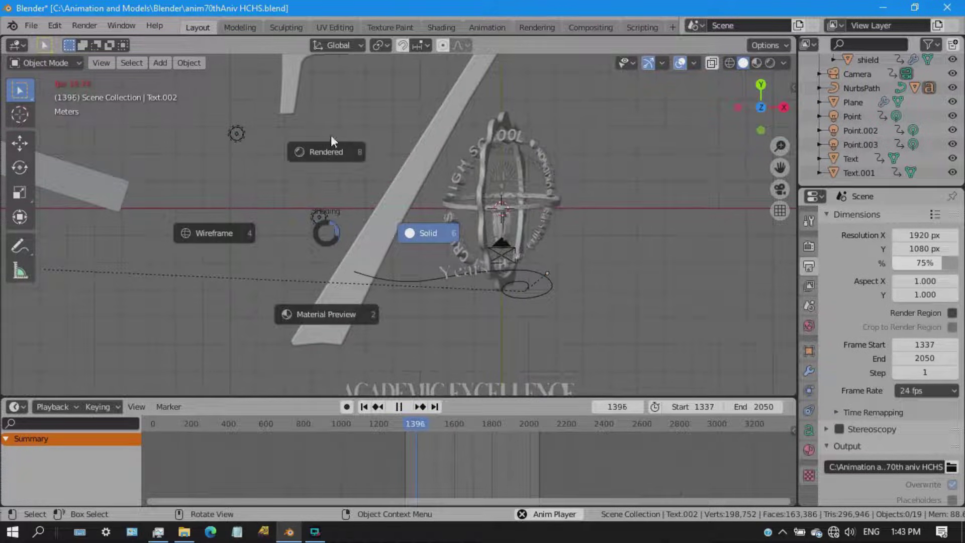
{"action": "left_click", "coordinate": [327, 315]}
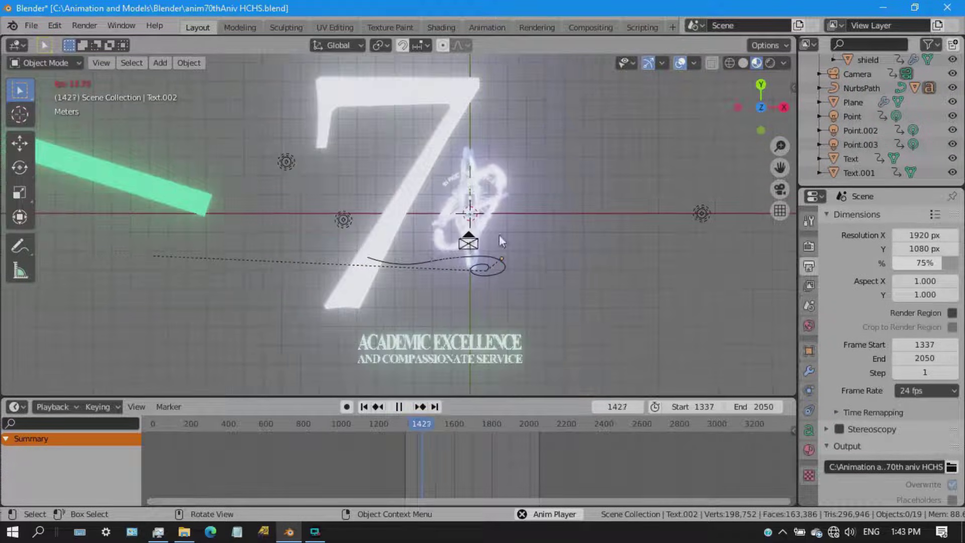
{"action": "key", "text": "z"}
{"action": "left_click", "coordinate": [356, 160]}
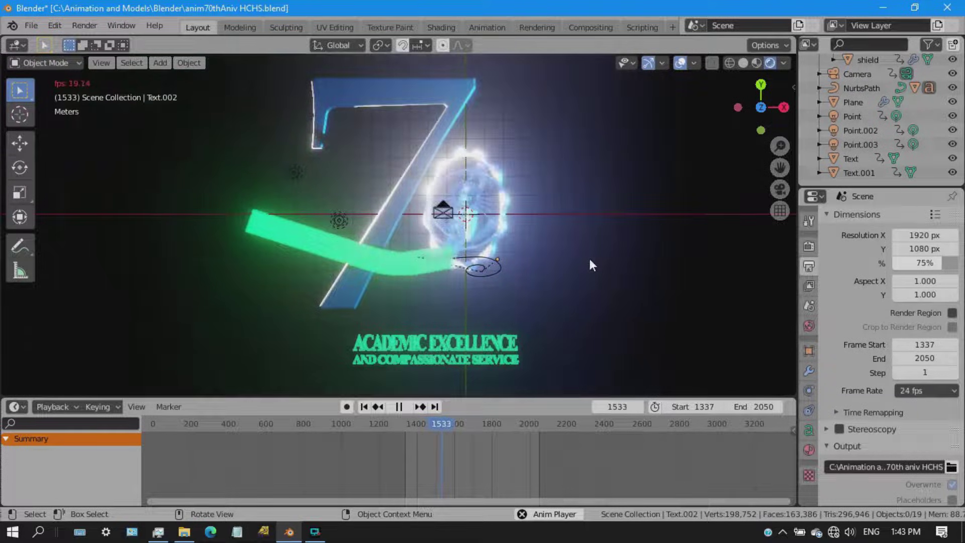
Step: Pause at frame 1558 to inspect the "Years" banner up close, and resume playback with the full 70 design in view
{"action": "scroll", "coordinate": [589, 258], "scroll_direction": "up", "scroll_amount": 4}
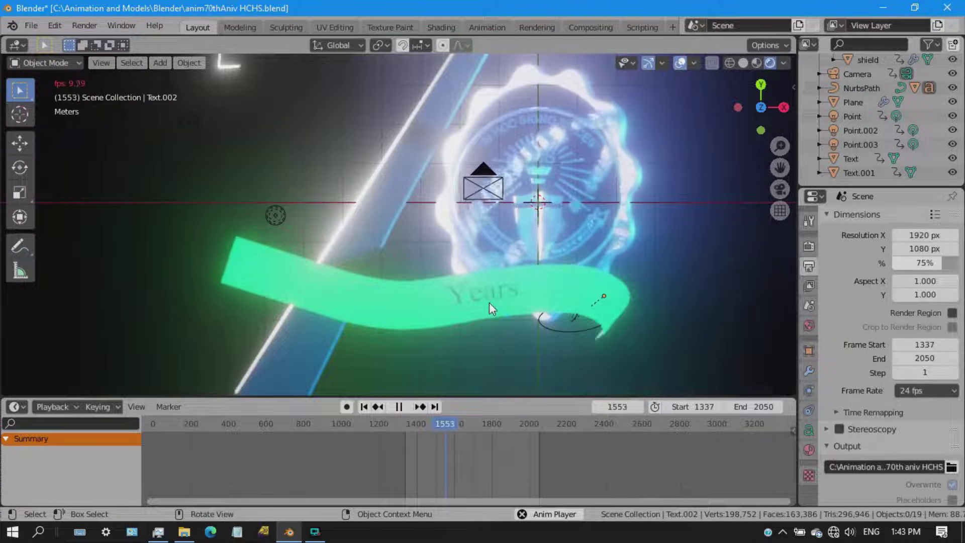
{"action": "key", "text": "space"}
{"action": "scroll", "coordinate": [484, 297], "scroll_direction": "down", "scroll_amount": 4}
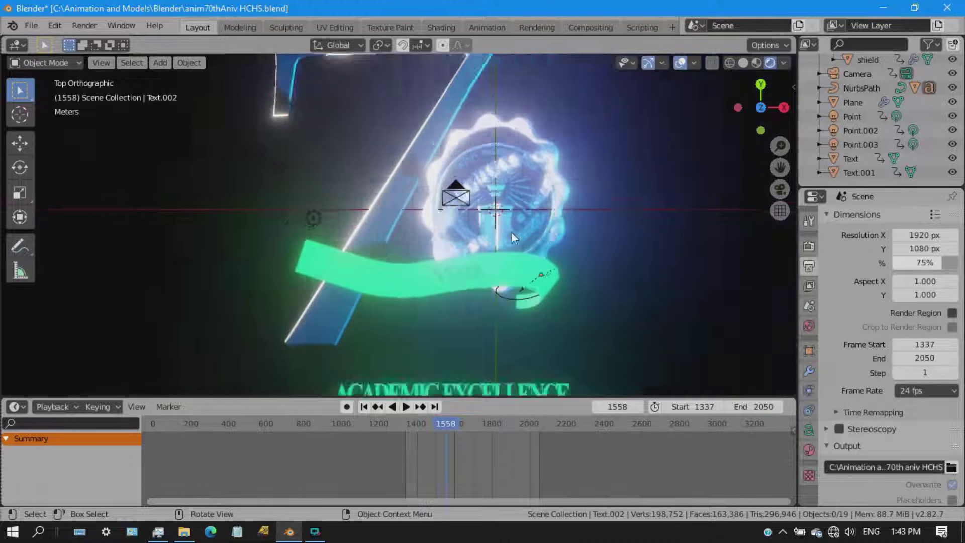
{"action": "key", "text": "space"}
{"action": "scroll", "coordinate": [508, 276], "scroll_direction": "down", "scroll_amount": 1}
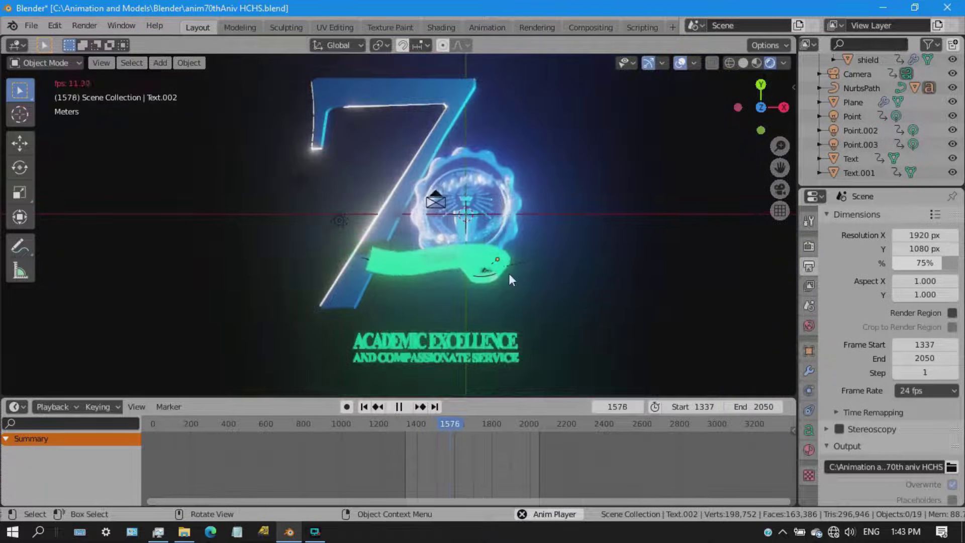
{"action": "middle_click_drag", "start_coordinate": [508, 261], "coordinate": [503, 273], "text": "shift"}
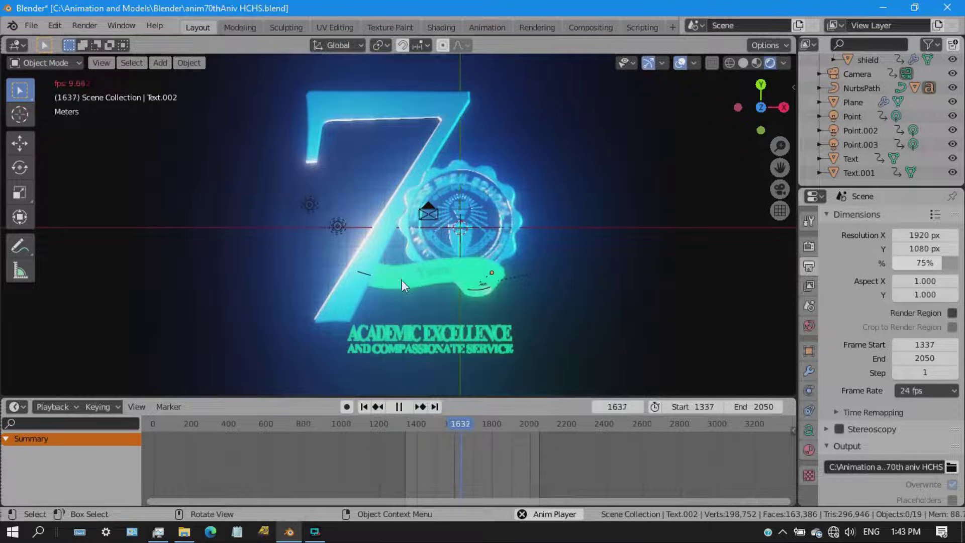
Step: Examine the rolled end of the banner from a low angle and rewind playback to before the start frame
{"action": "middle_click_drag", "start_coordinate": [506, 322], "coordinate": [503, 194]}
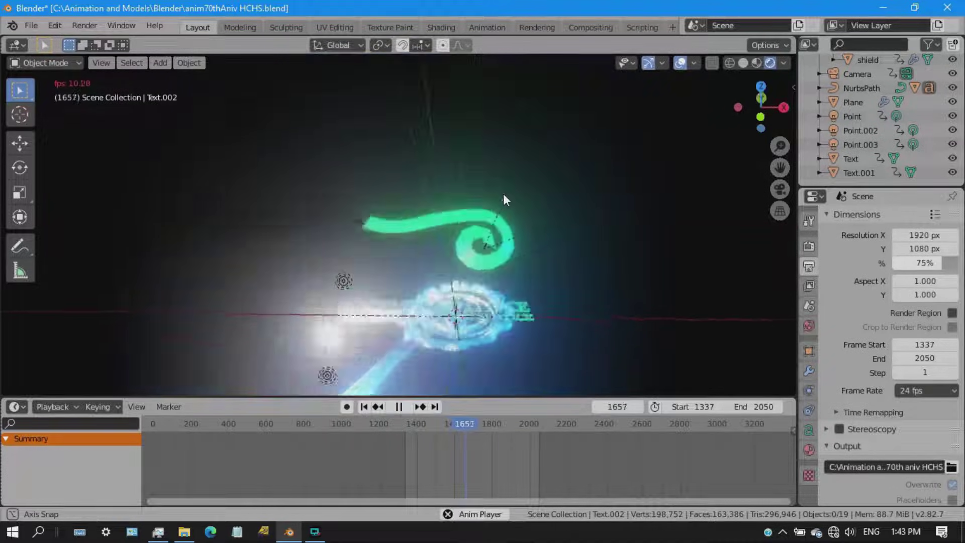
{"action": "left_click_drag", "start_coordinate": [505, 421], "coordinate": [394, 425]}
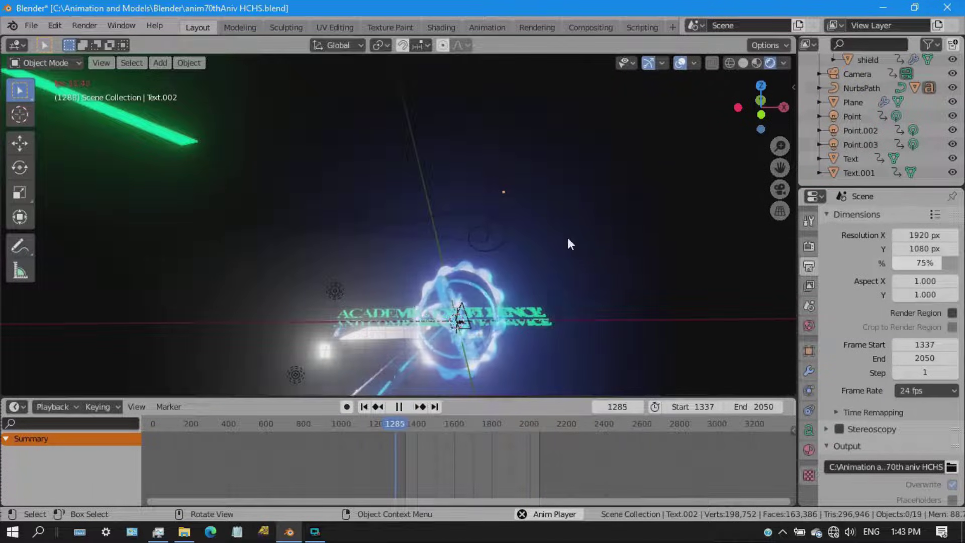
{"action": "middle_click_drag", "start_coordinate": [563, 253], "coordinate": [561, 318]}
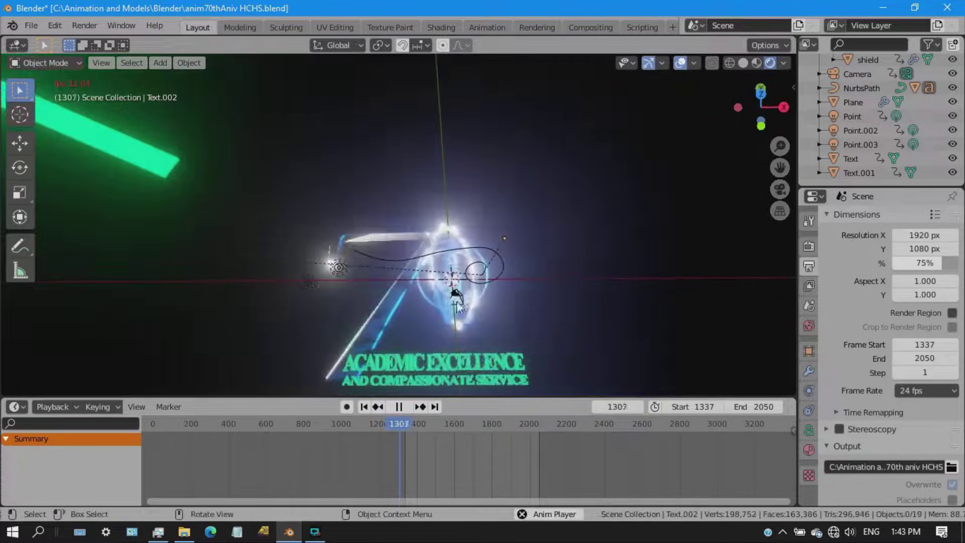
Step: Watch the rendered animation through the camera, briefly checking the camera's position near the logo from outside
{"action": "key", "text": "KP_0"}
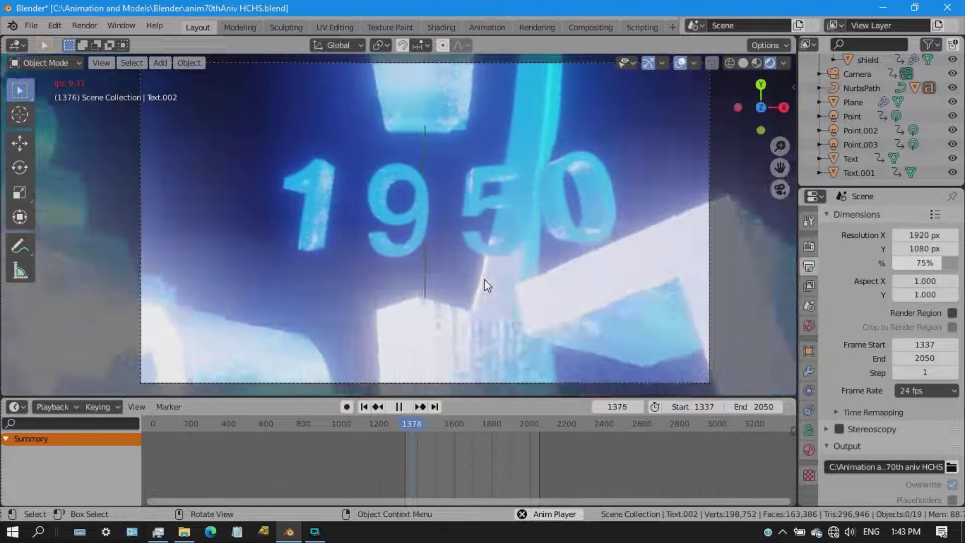
{"action": "middle_click_drag", "start_coordinate": [468, 289], "coordinate": [470, 237]}
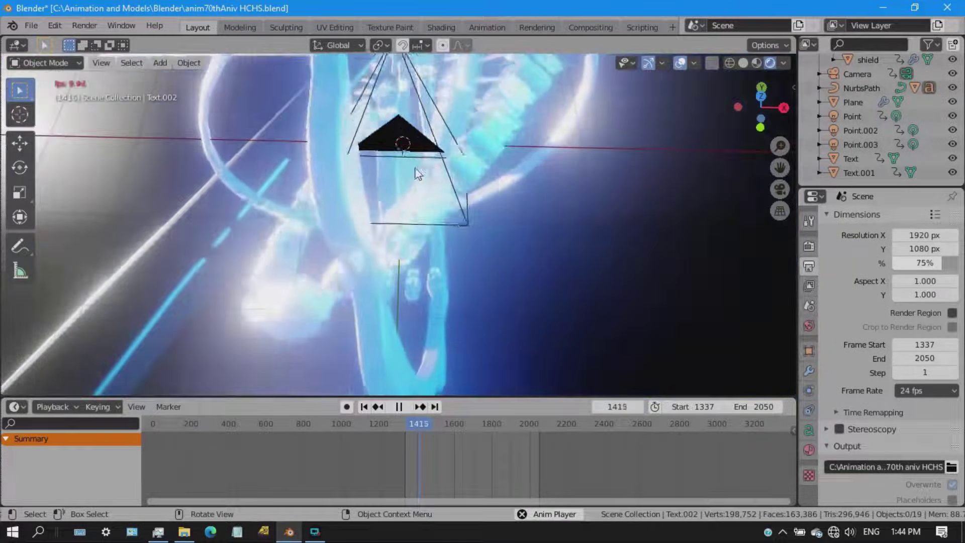
{"action": "key", "text": "KP_0"}
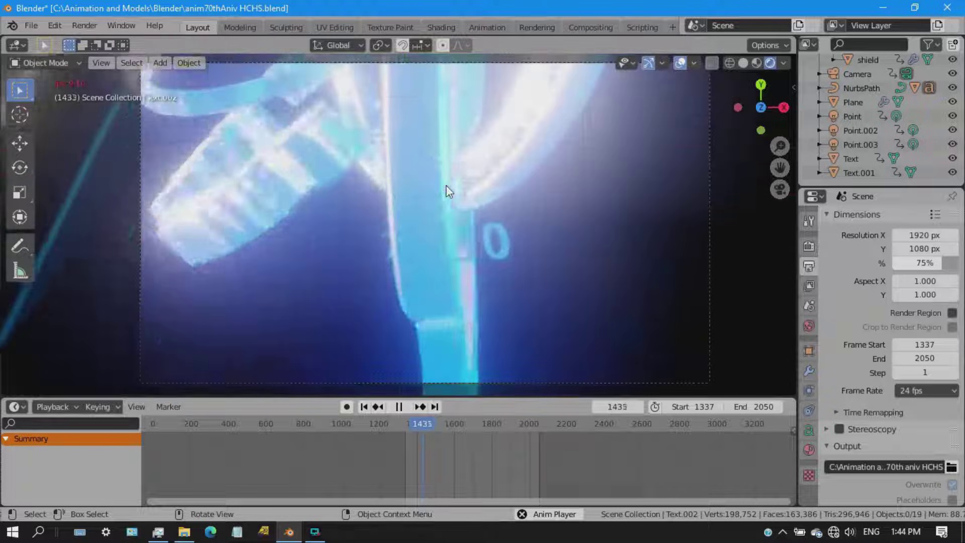